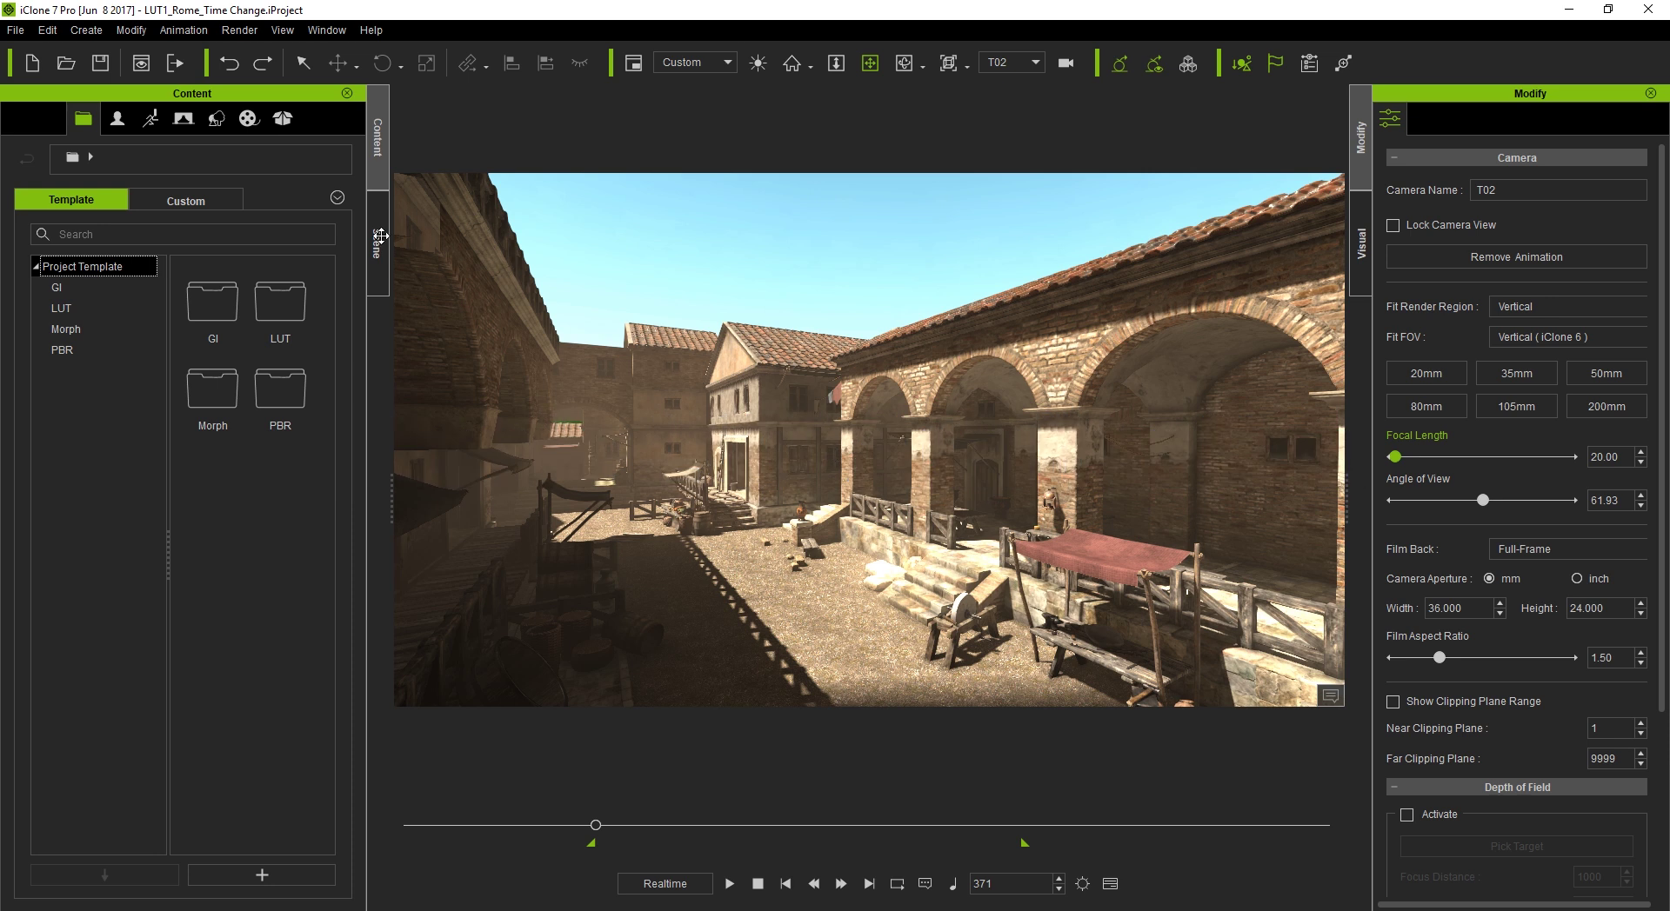
Expand Stage > Effect > LUT in the Content library to reveal the LUT subcollections
{"action": "left_click", "coordinate": [183, 129]}
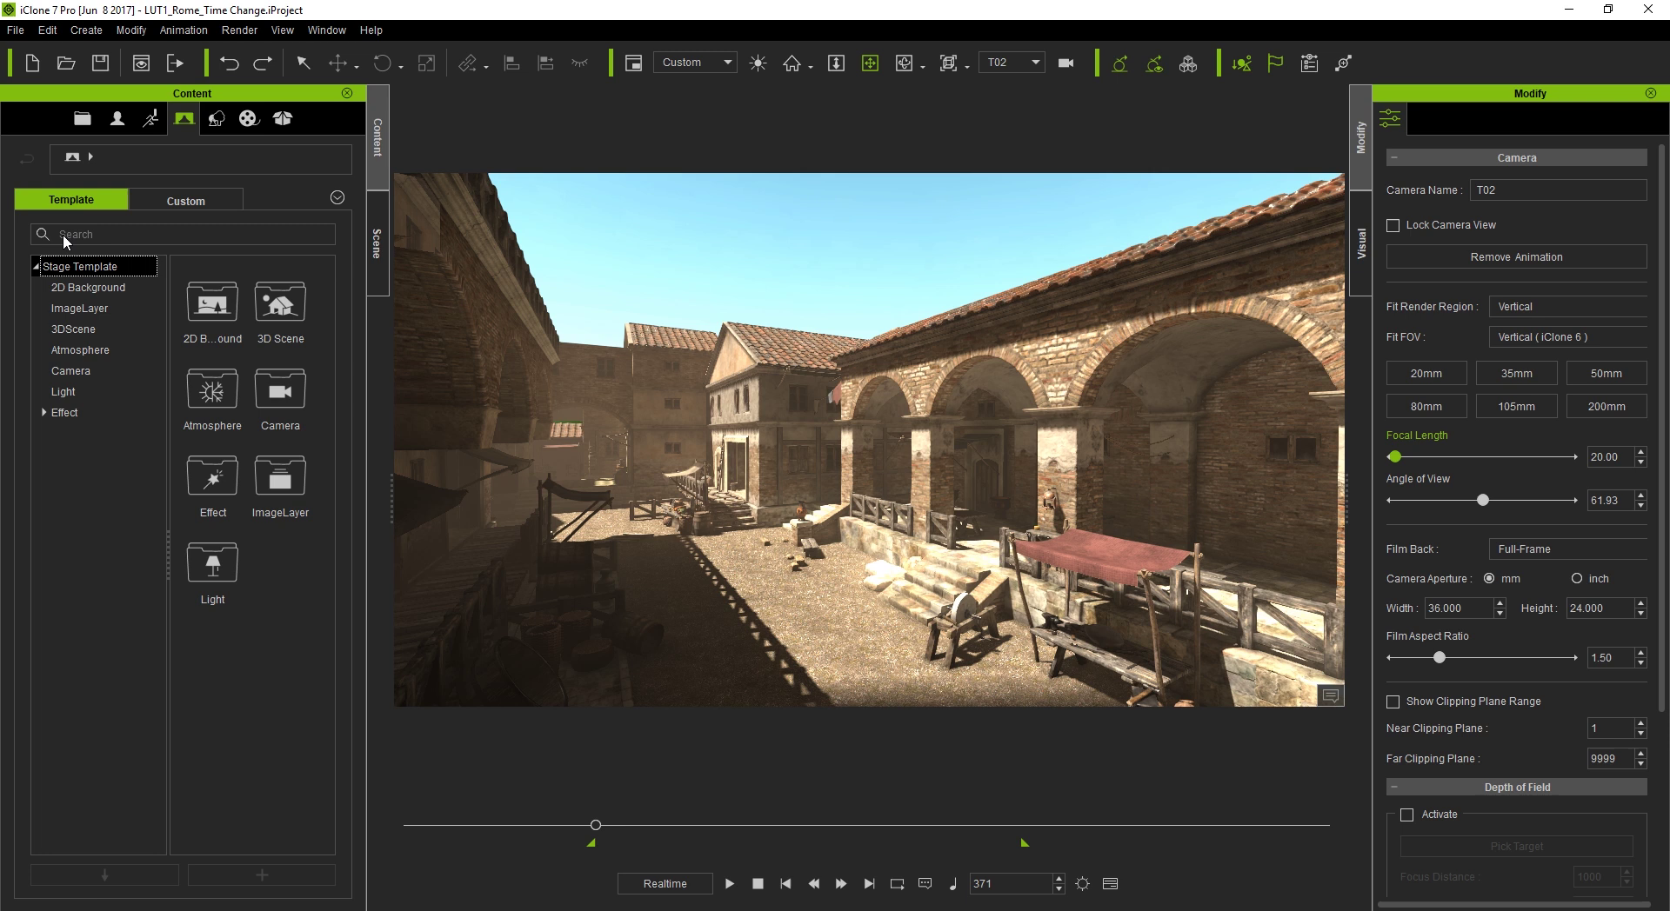
{"action": "left_click", "coordinate": [45, 414]}
{"action": "left_click", "coordinate": [45, 414]}
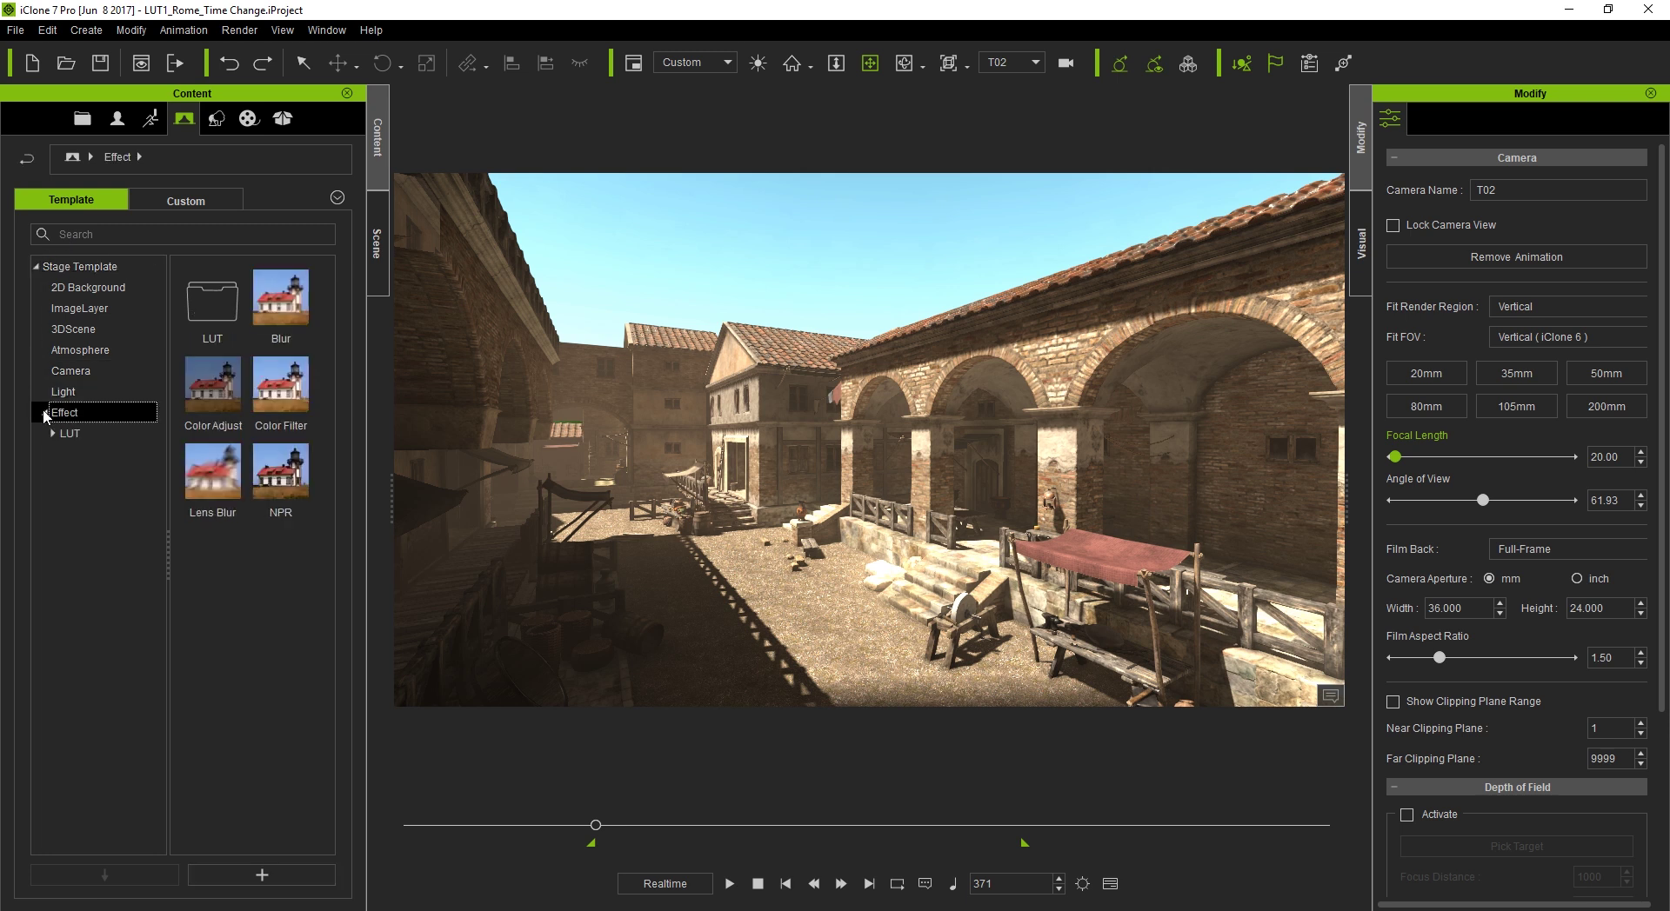
{"action": "left_click", "coordinate": [68, 433]}
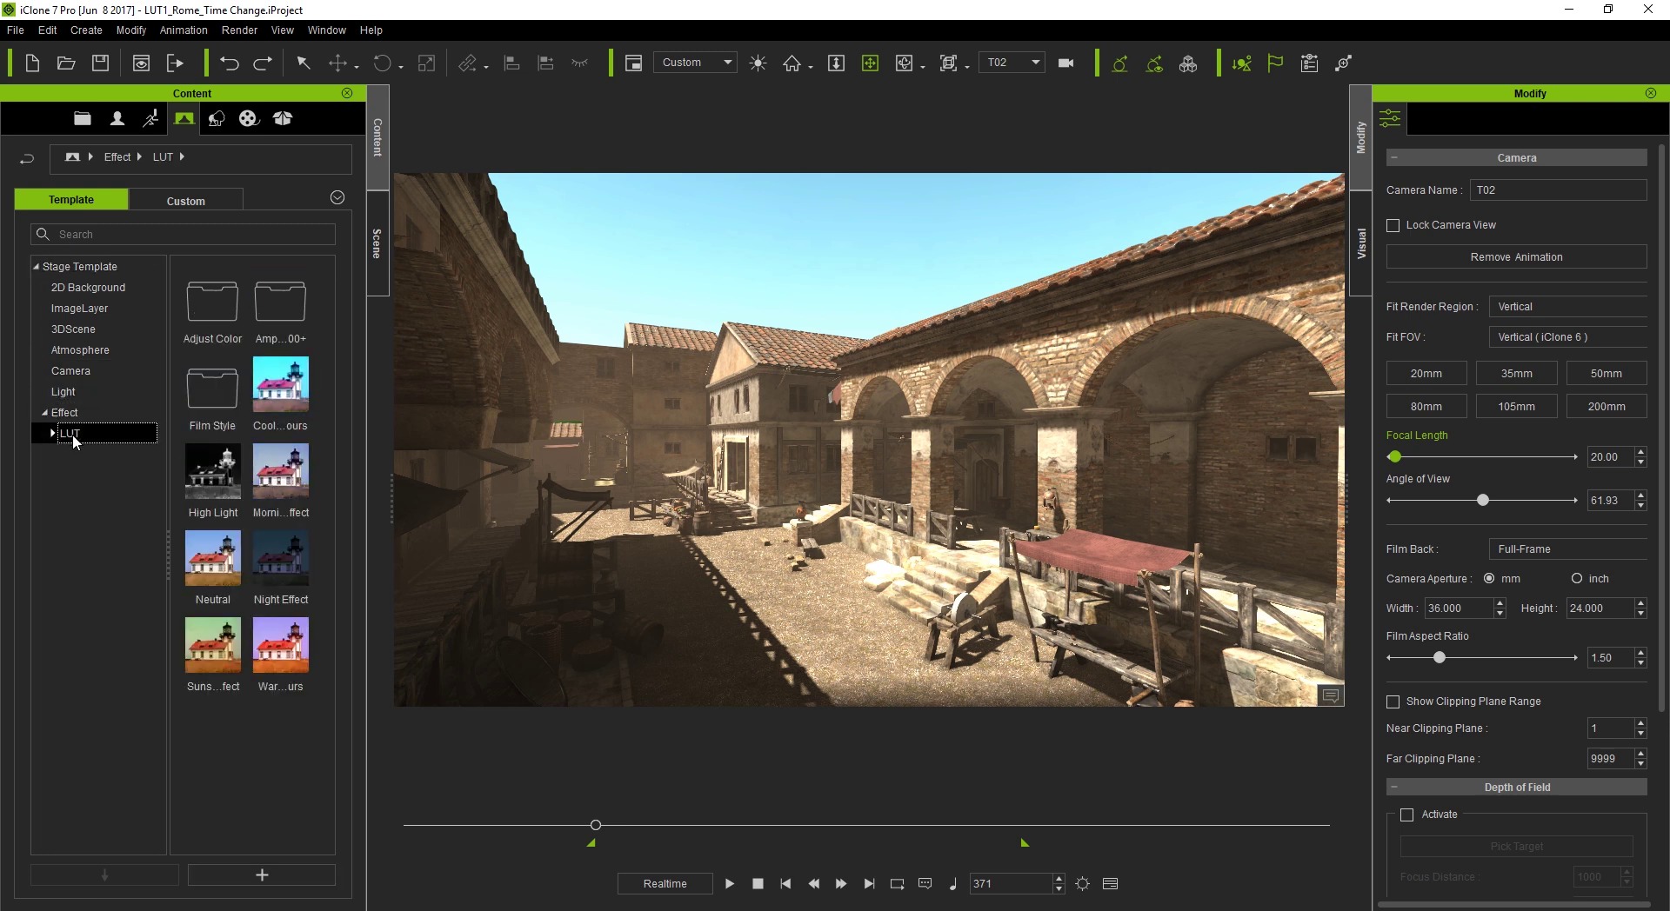
{"action": "left_click", "coordinate": [54, 435]}
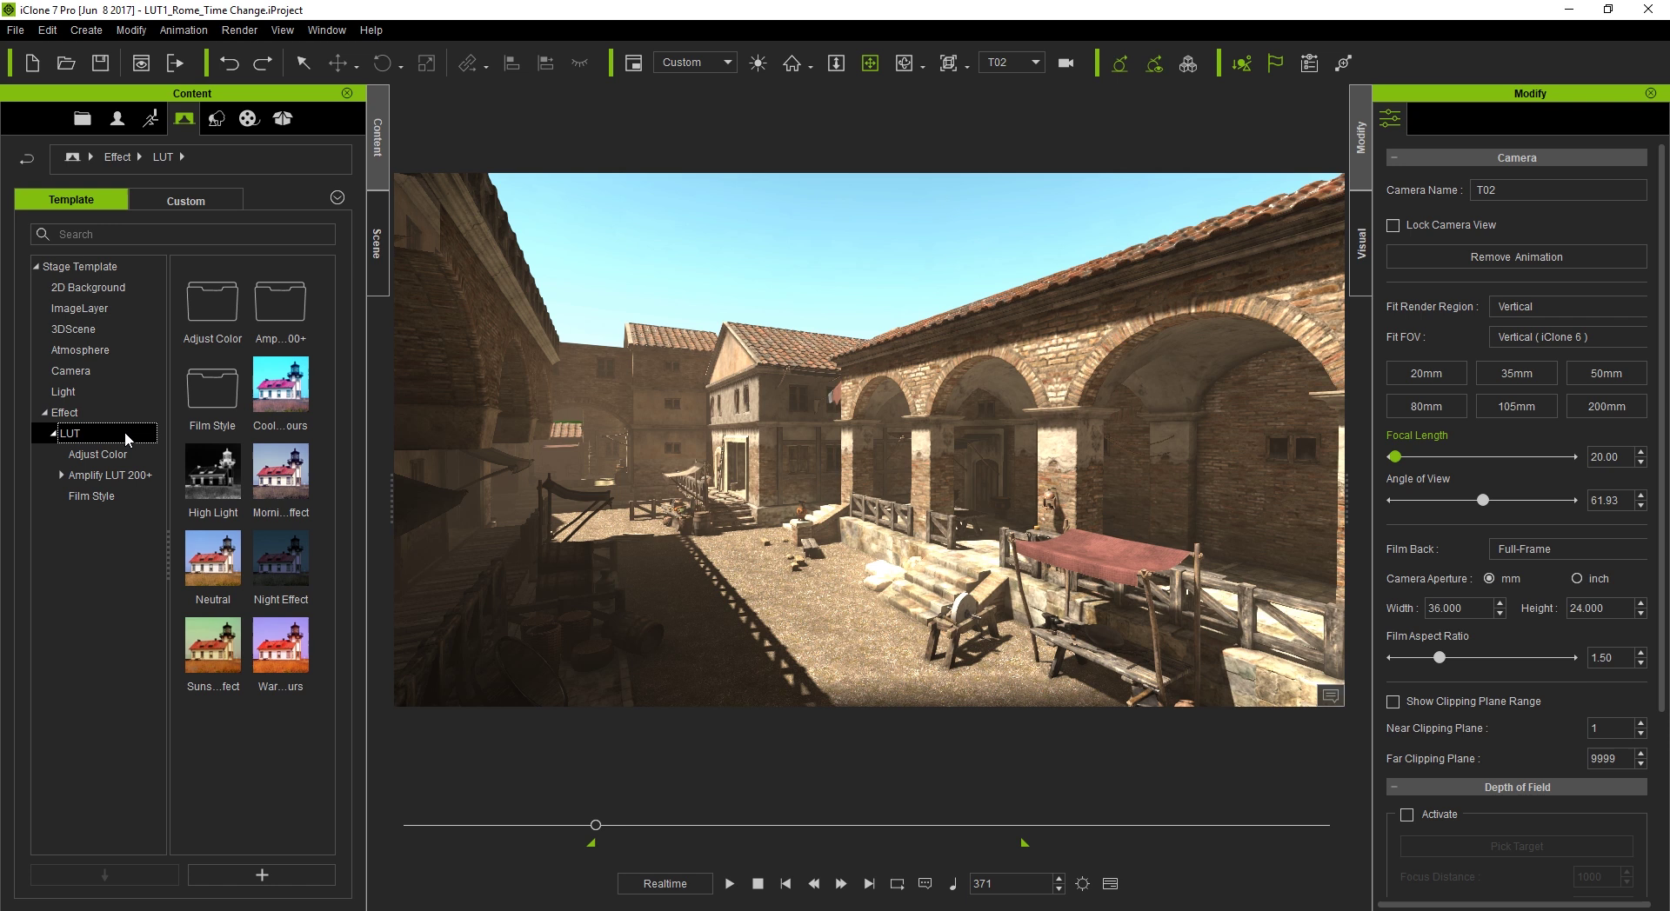
Browse the Adjust Color and Film Style LUT presets, then the Amplify LUT 200+ collection
{"action": "left_click", "coordinate": [100, 454]}
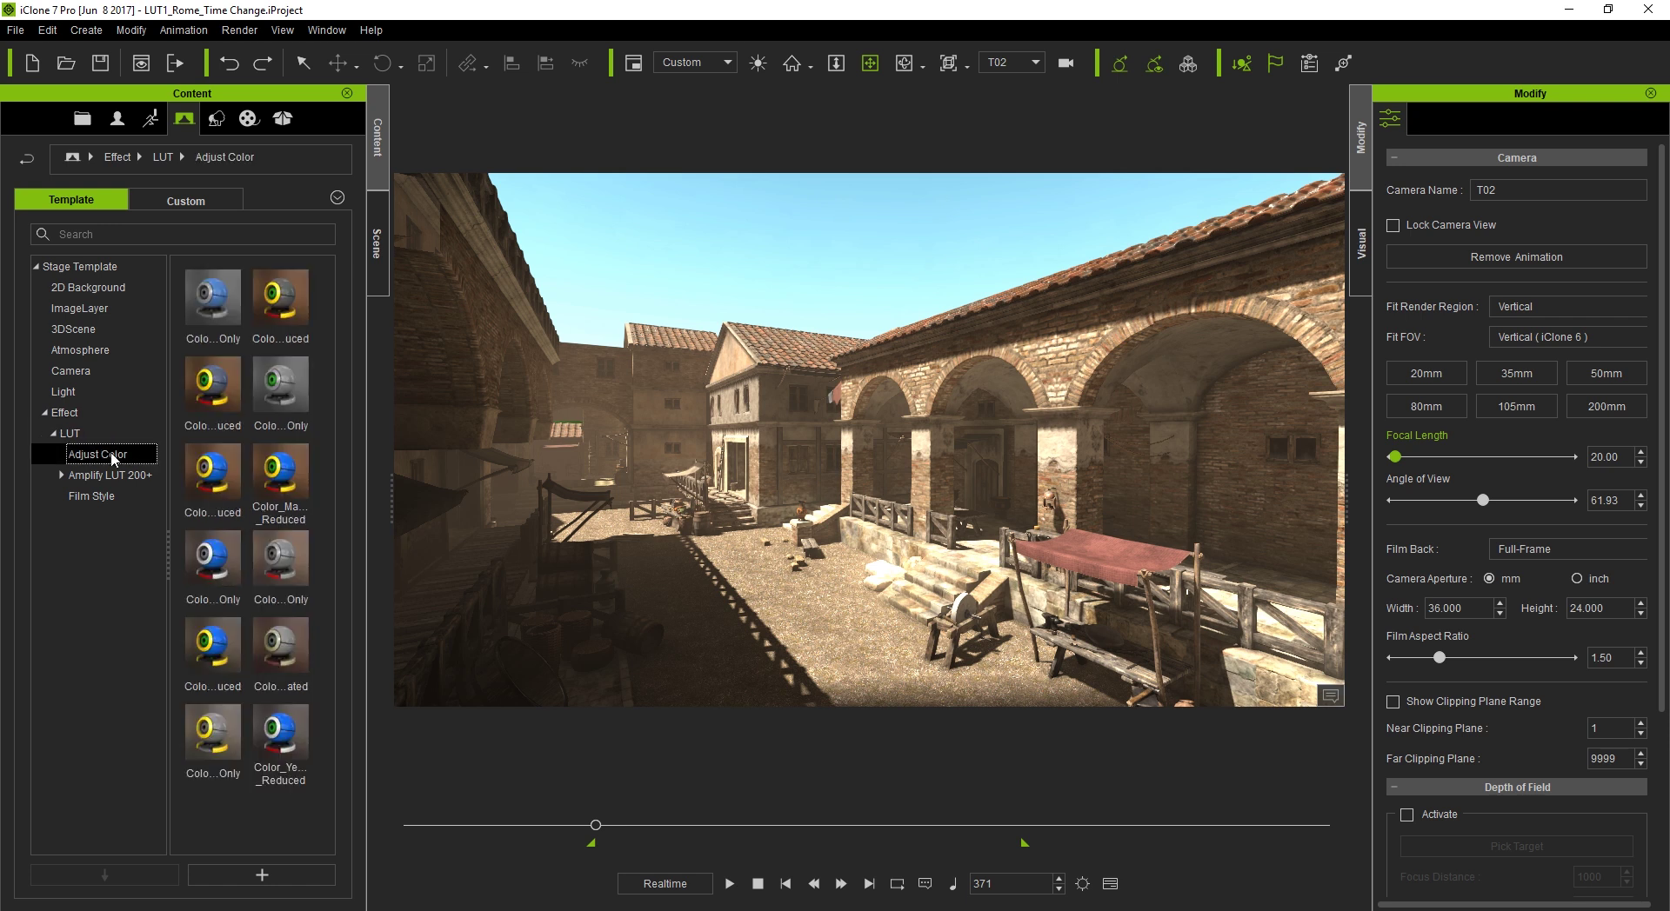
{"action": "left_click", "coordinate": [103, 496]}
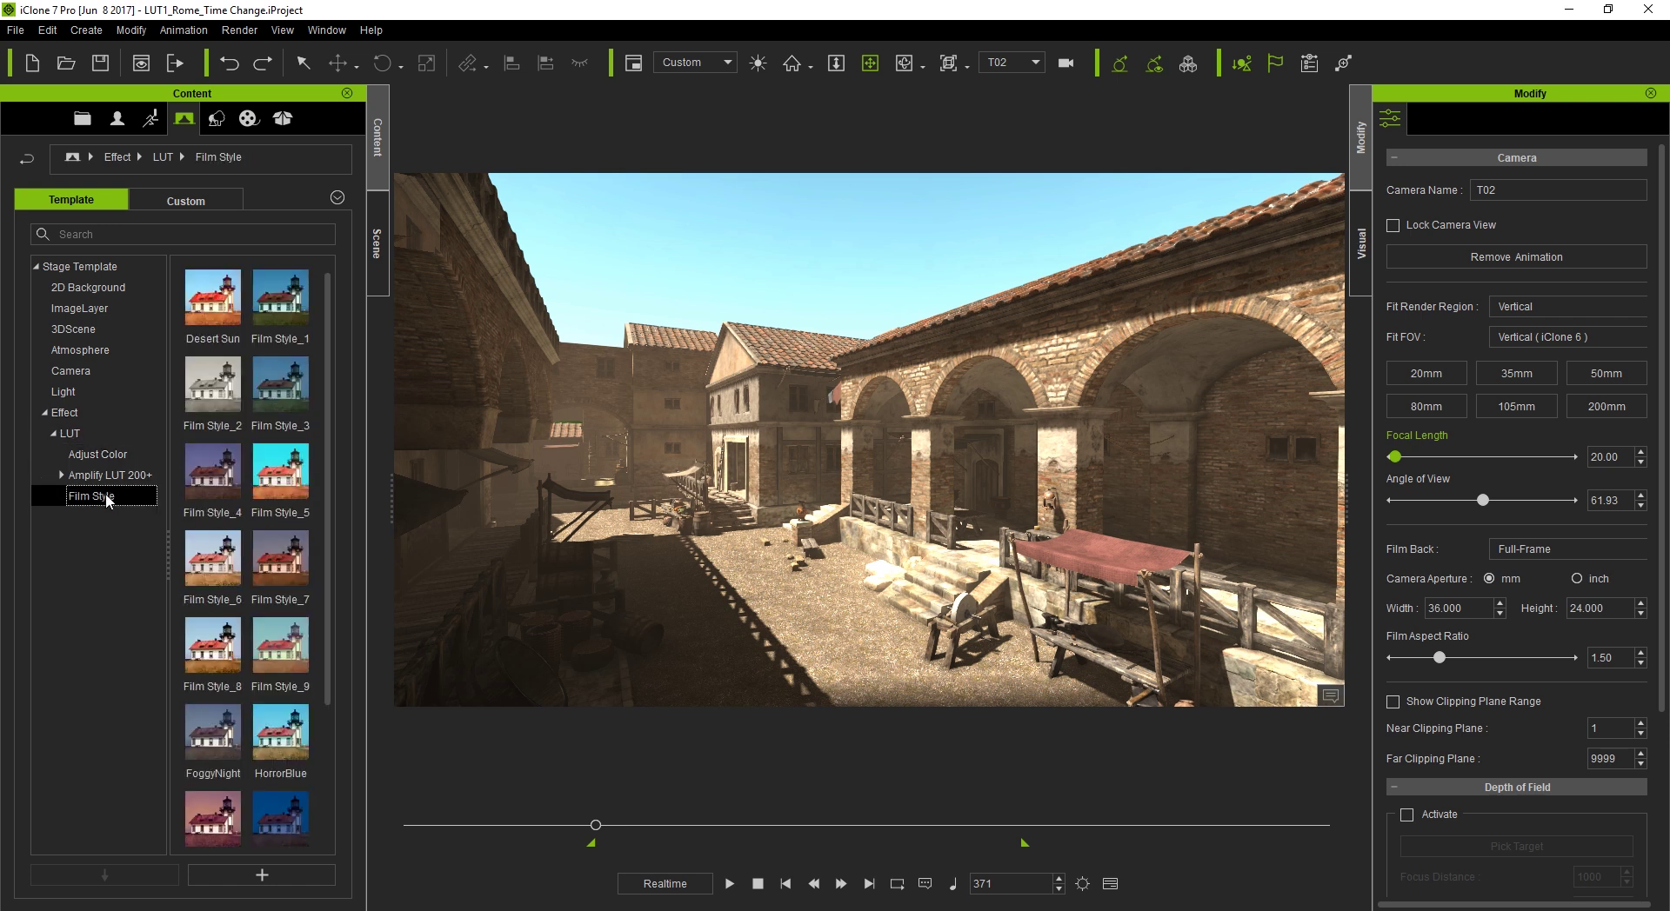
{"action": "left_click", "coordinate": [97, 454]}
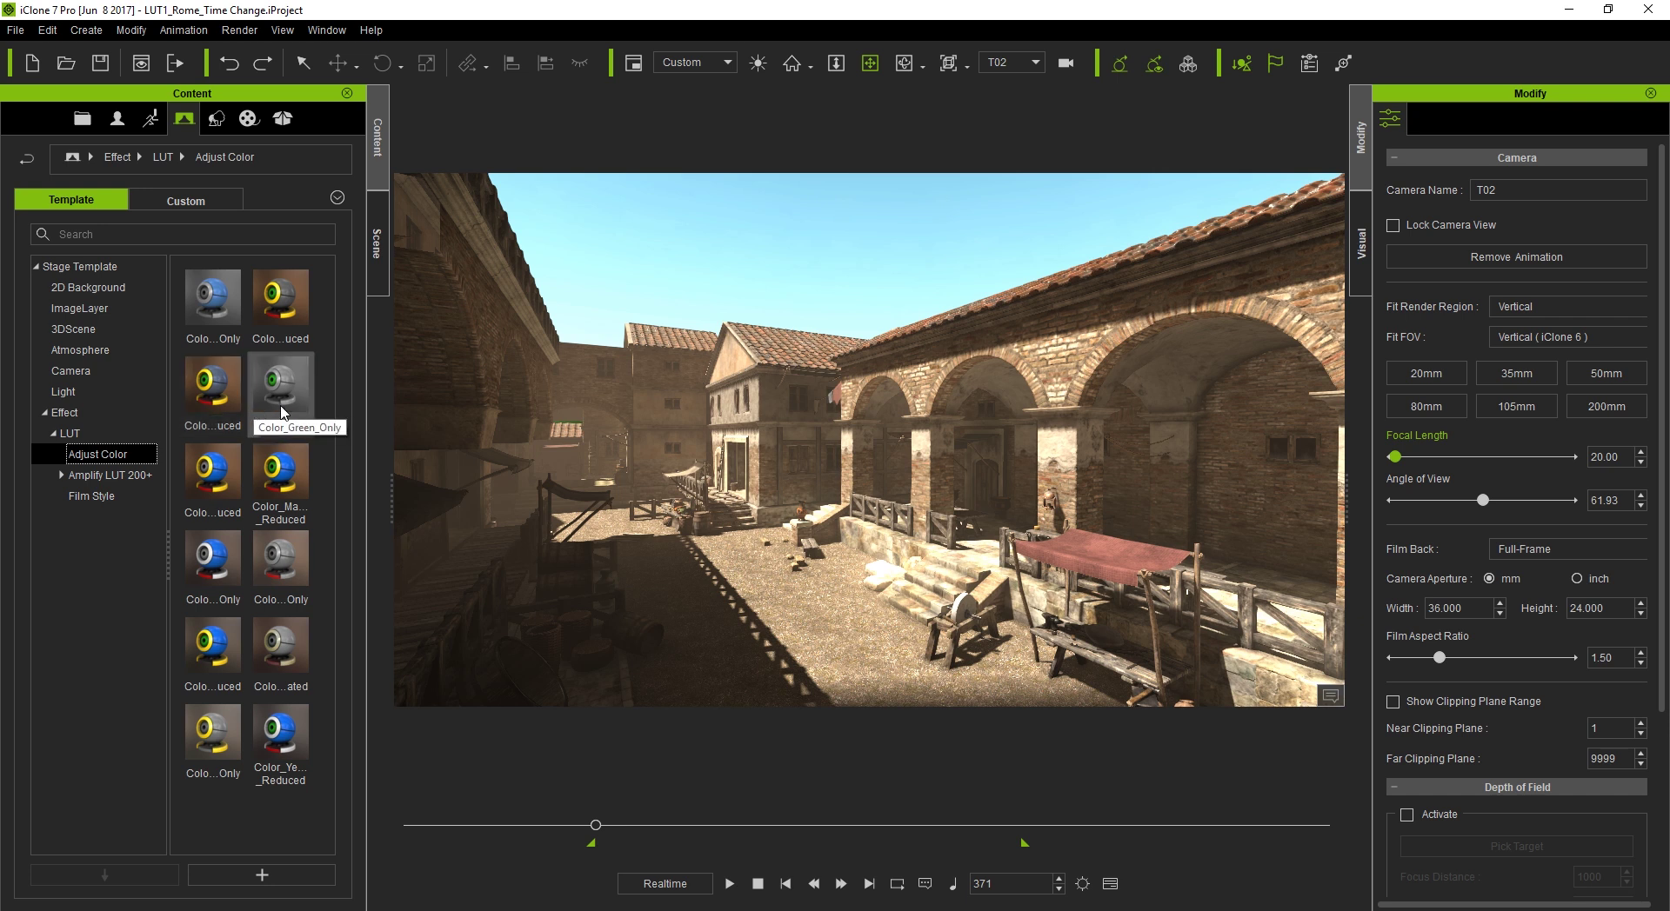
{"action": "left_click", "coordinate": [108, 493]}
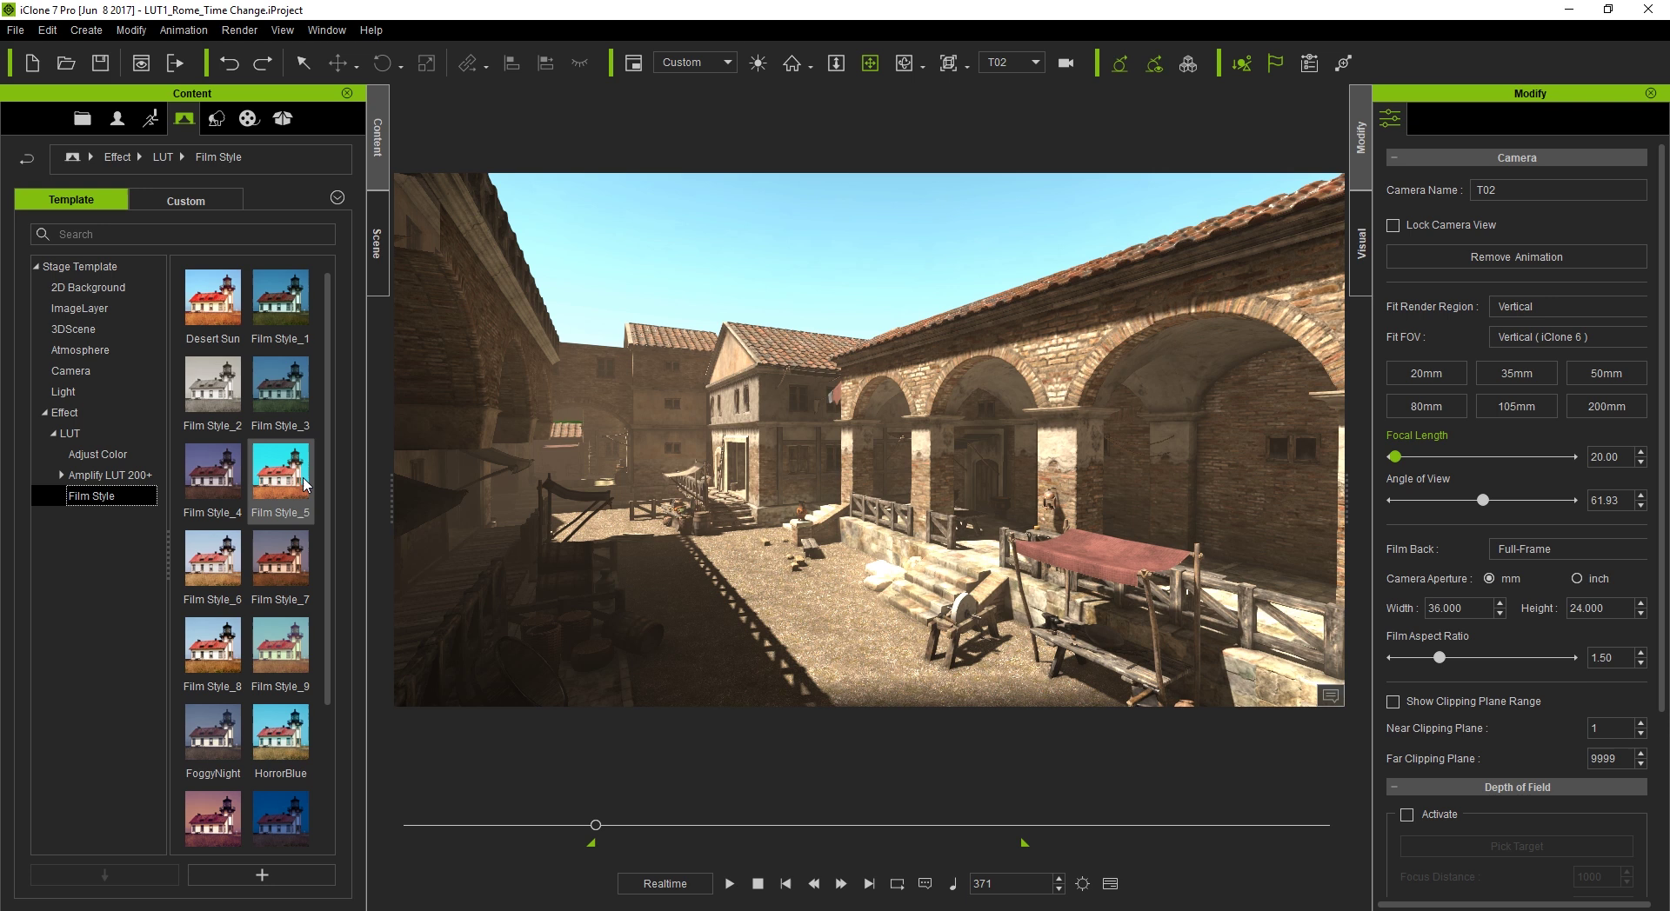
{"action": "left_click_drag", "start_coordinate": [329, 487], "coordinate": [330, 692]}
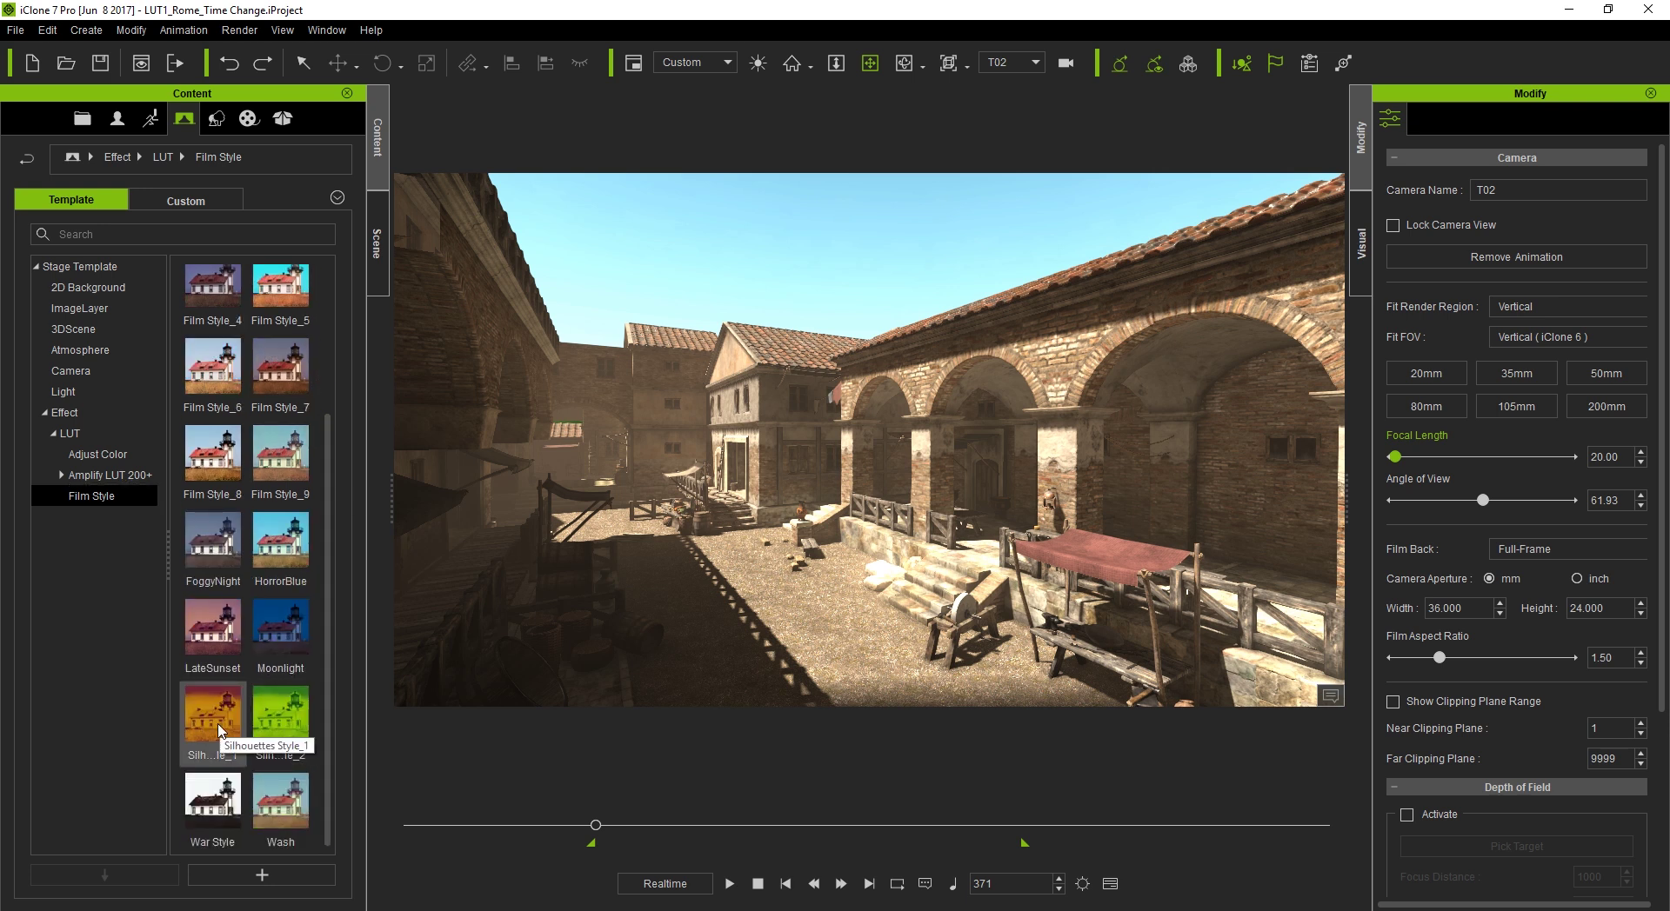
{"action": "left_click", "coordinate": [104, 475]}
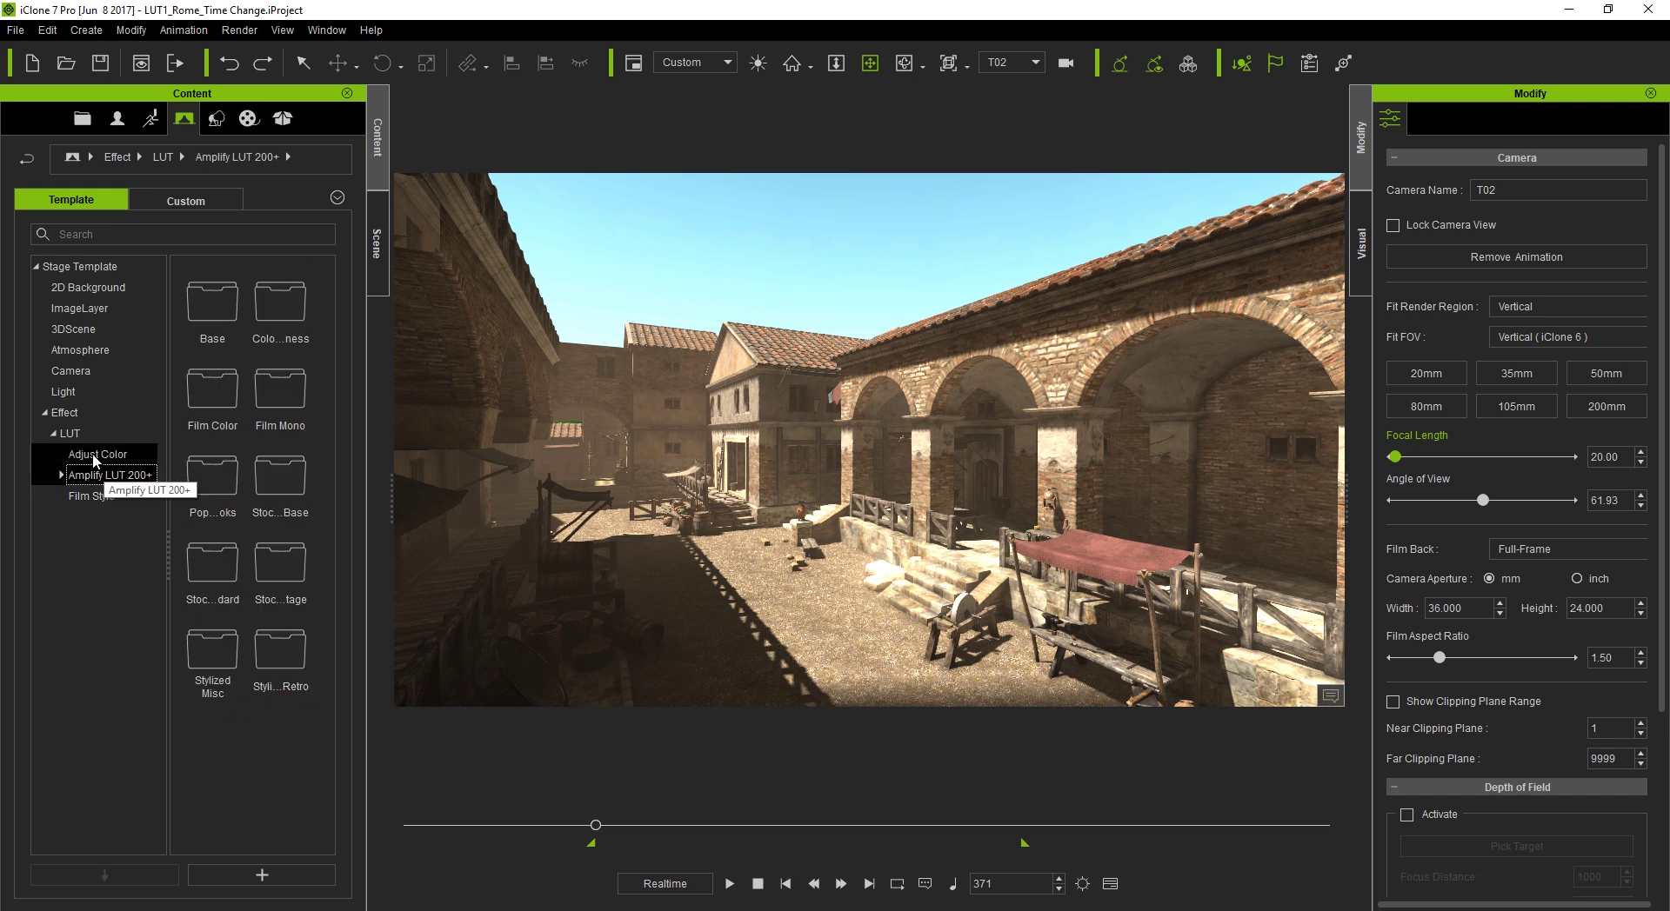
Preview and undo the Night Effect and Morning Effect LUTs on the Rome street, then apply Sunset Effect
{"action": "left_click", "coordinate": [86, 432]}
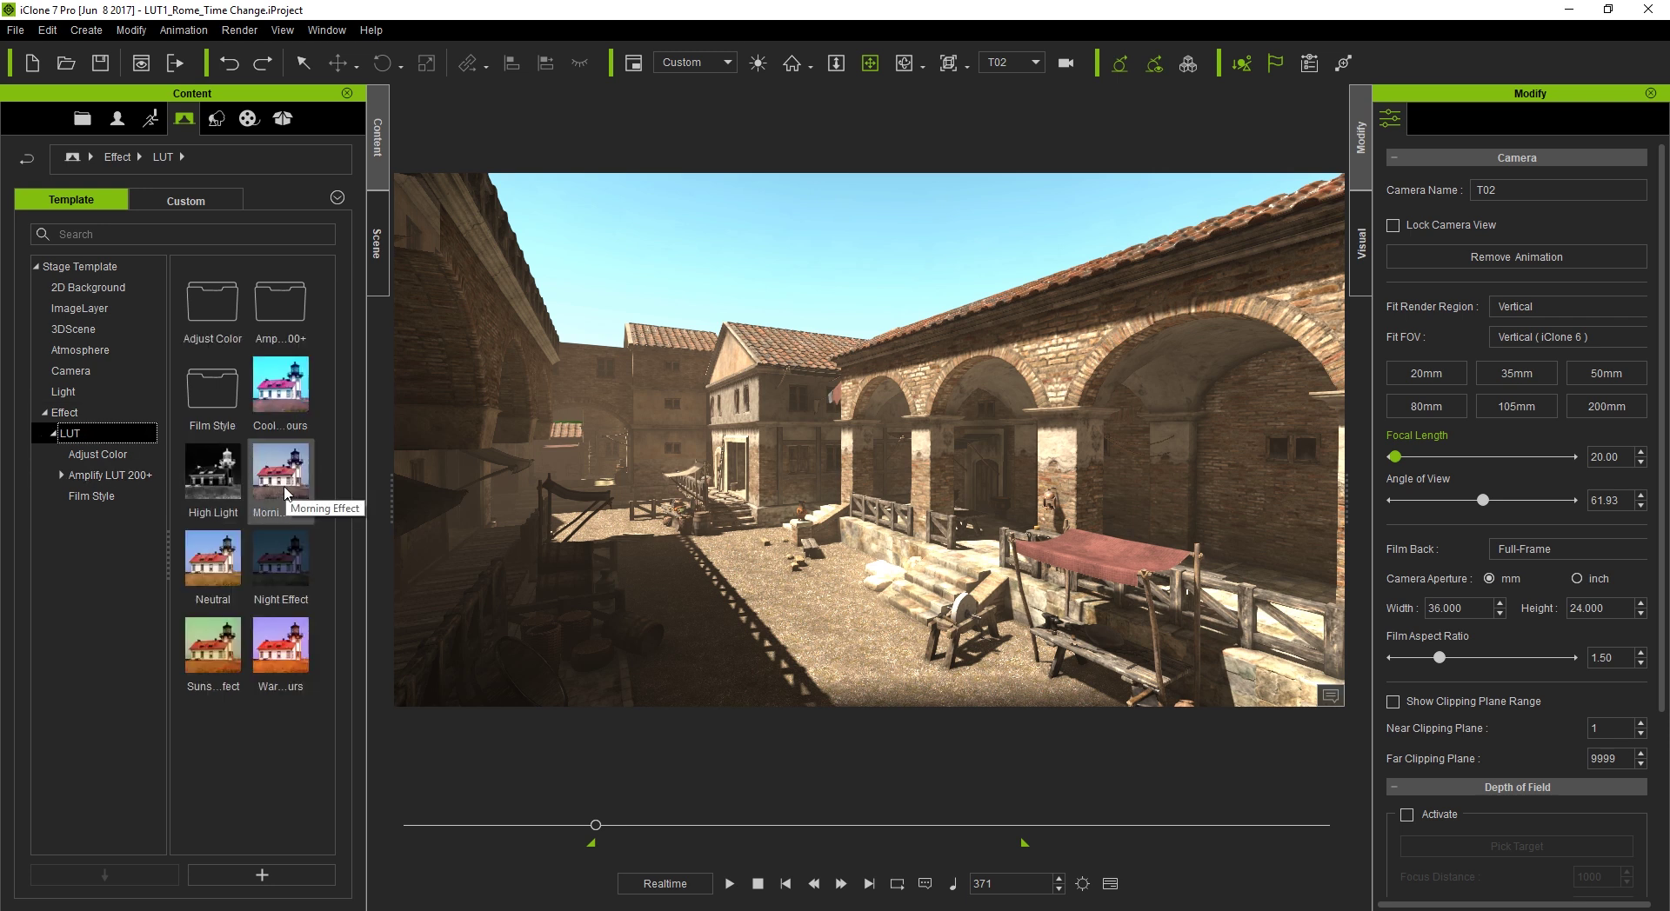
{"action": "double_click", "coordinate": [284, 564]}
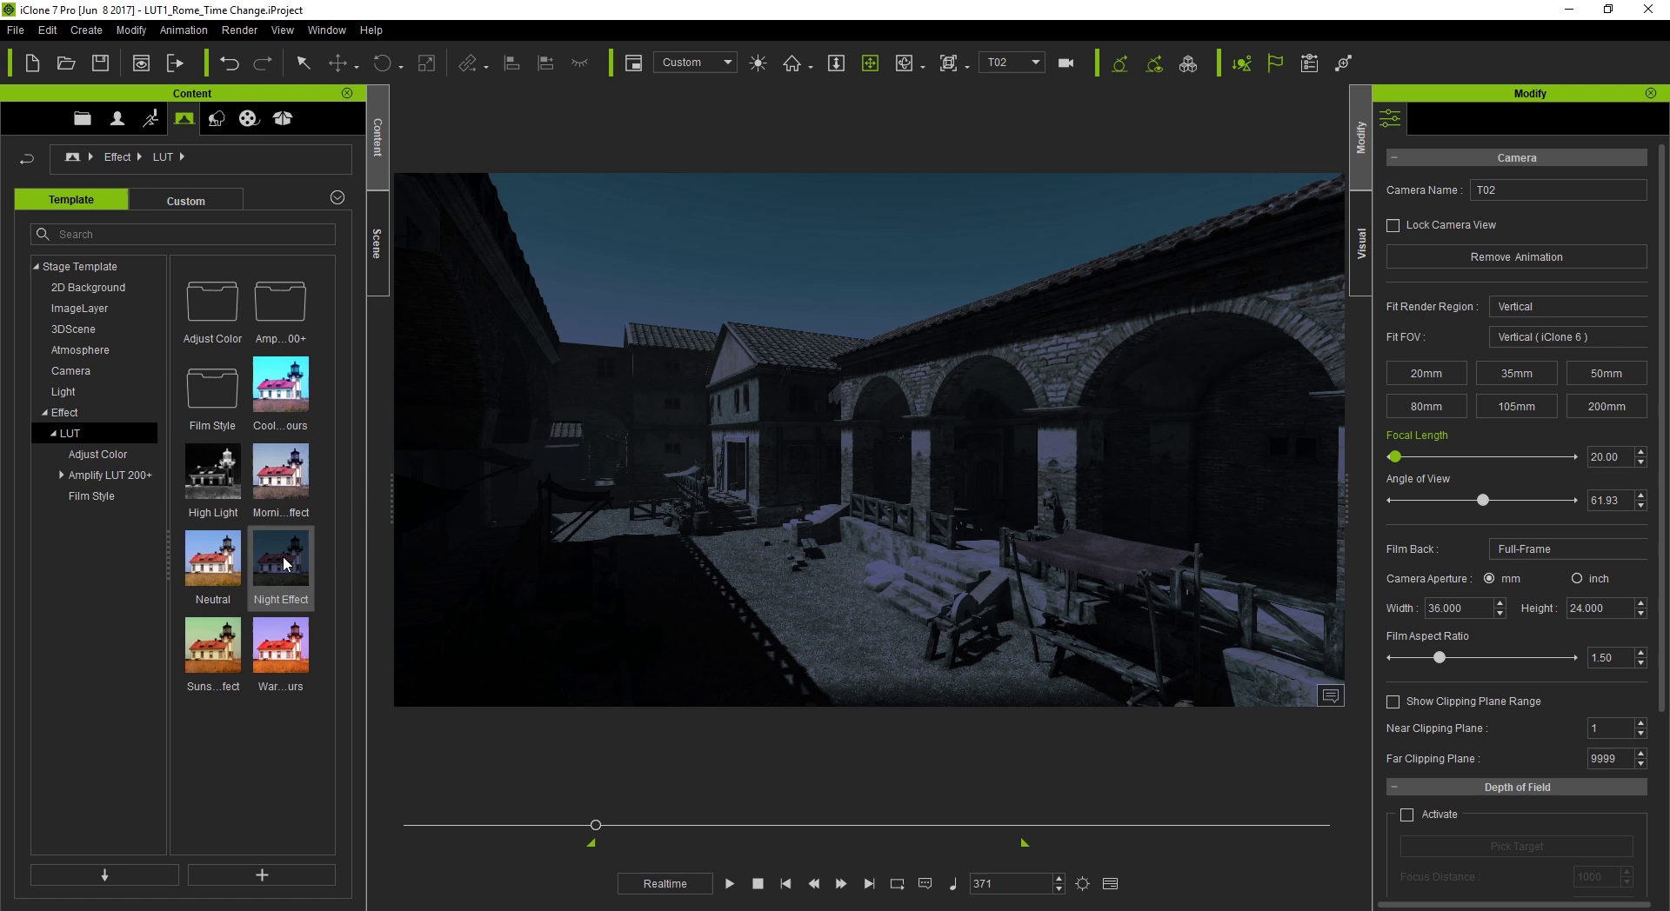
{"action": "key", "text": "ctrl+z"}
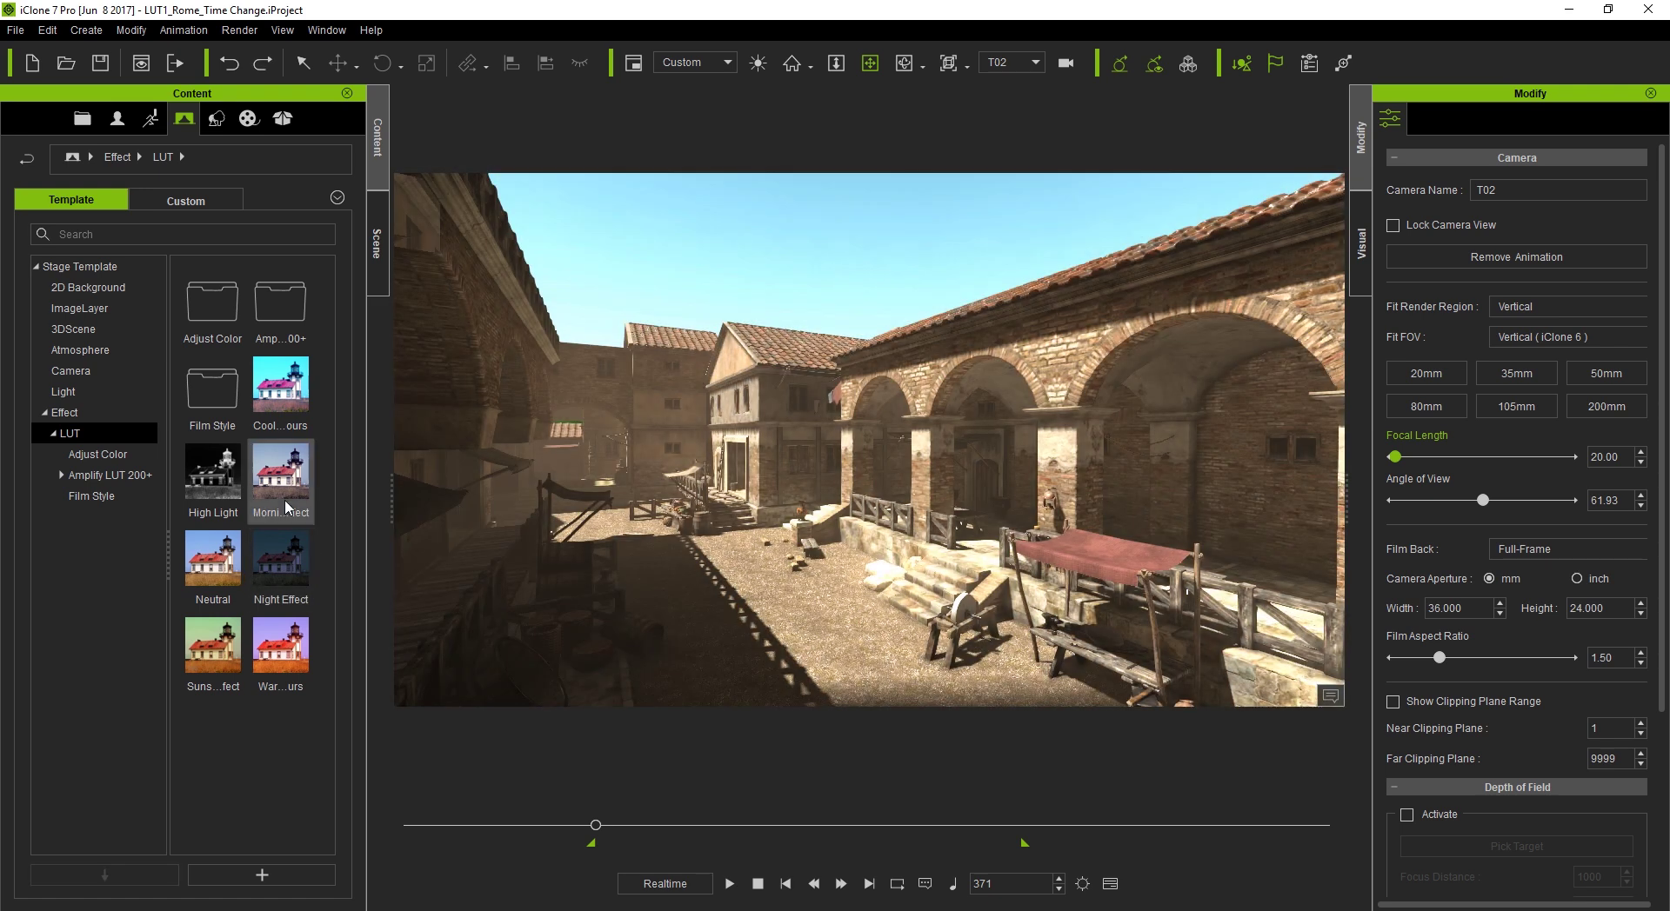
{"action": "double_click", "coordinate": [280, 486]}
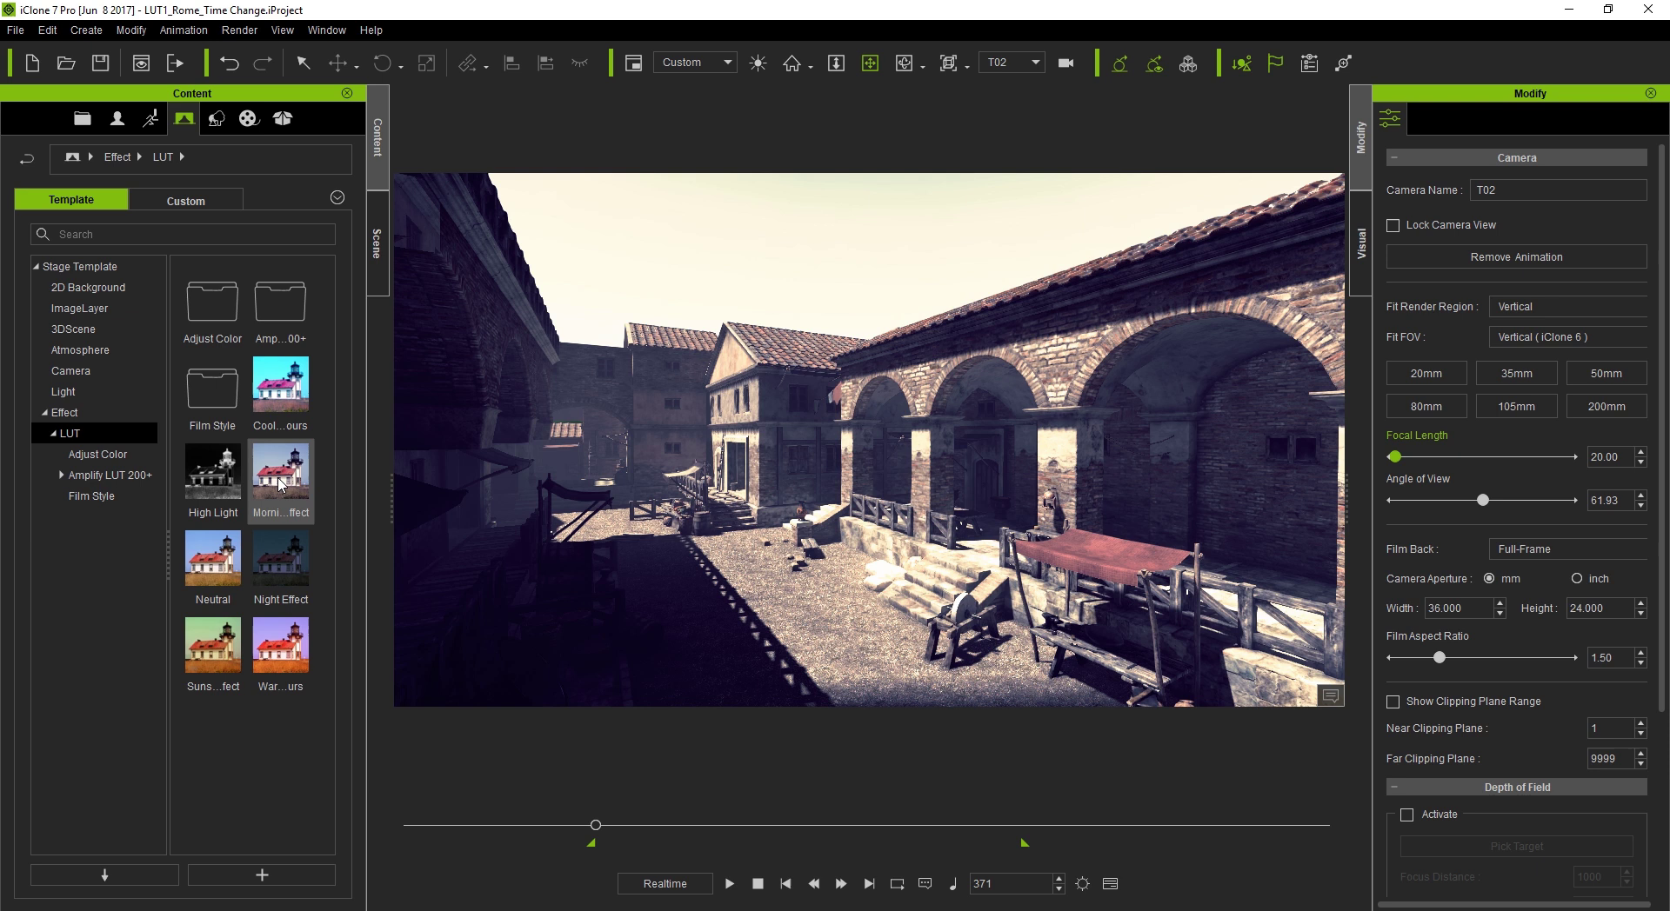
{"action": "key", "text": "ctrl+z"}
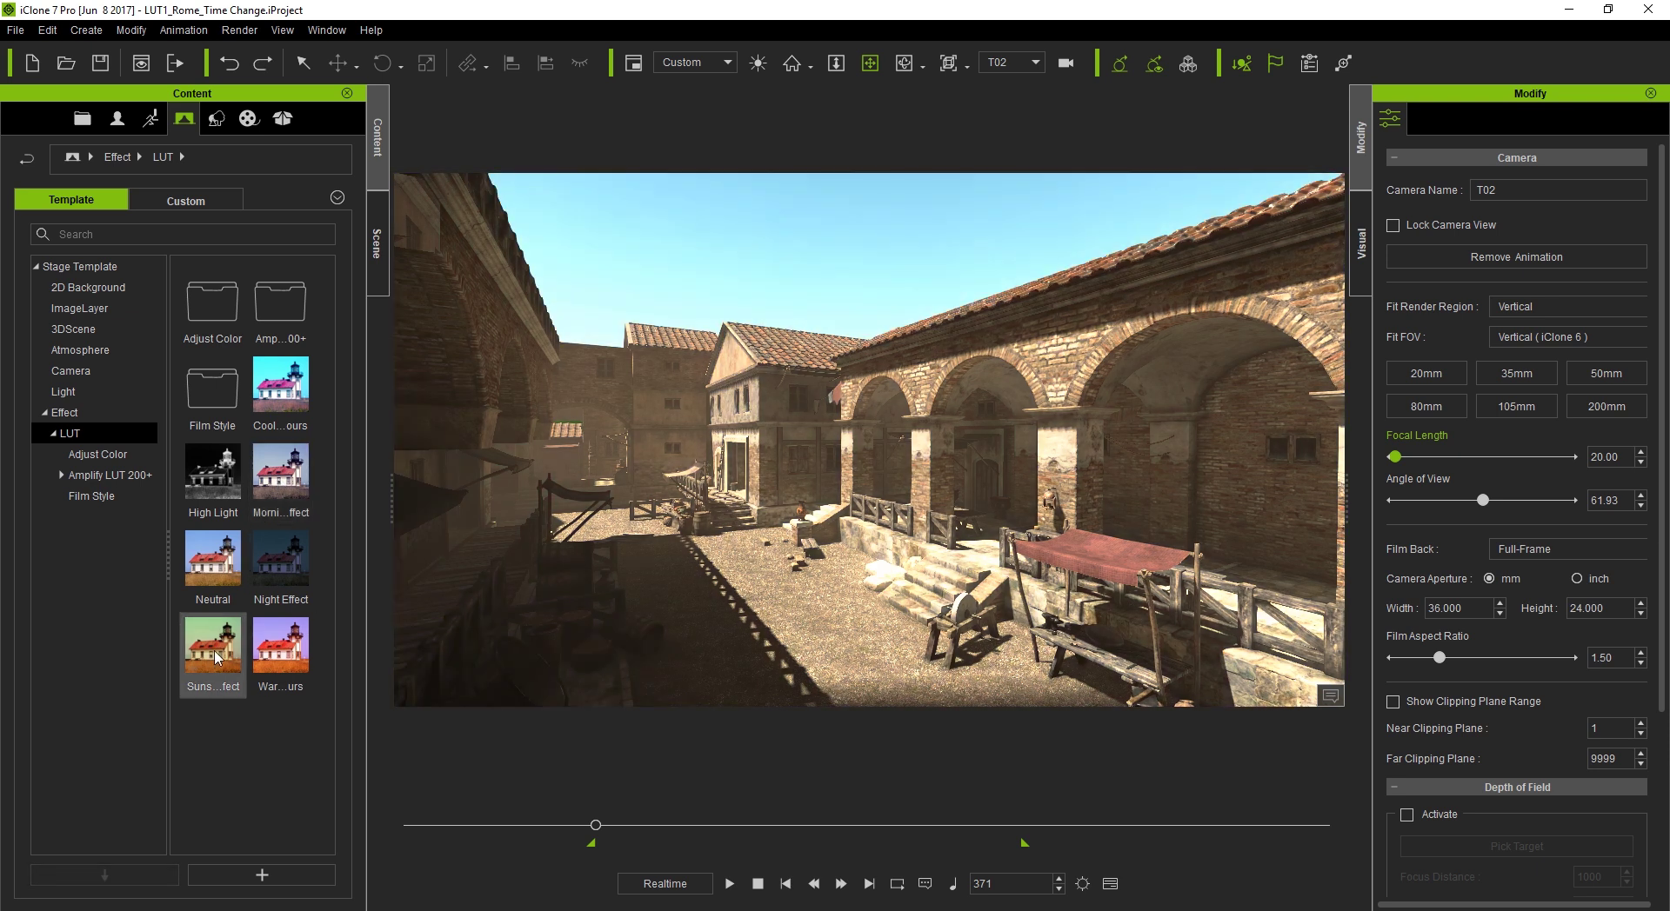
{"action": "double_click", "coordinate": [215, 659]}
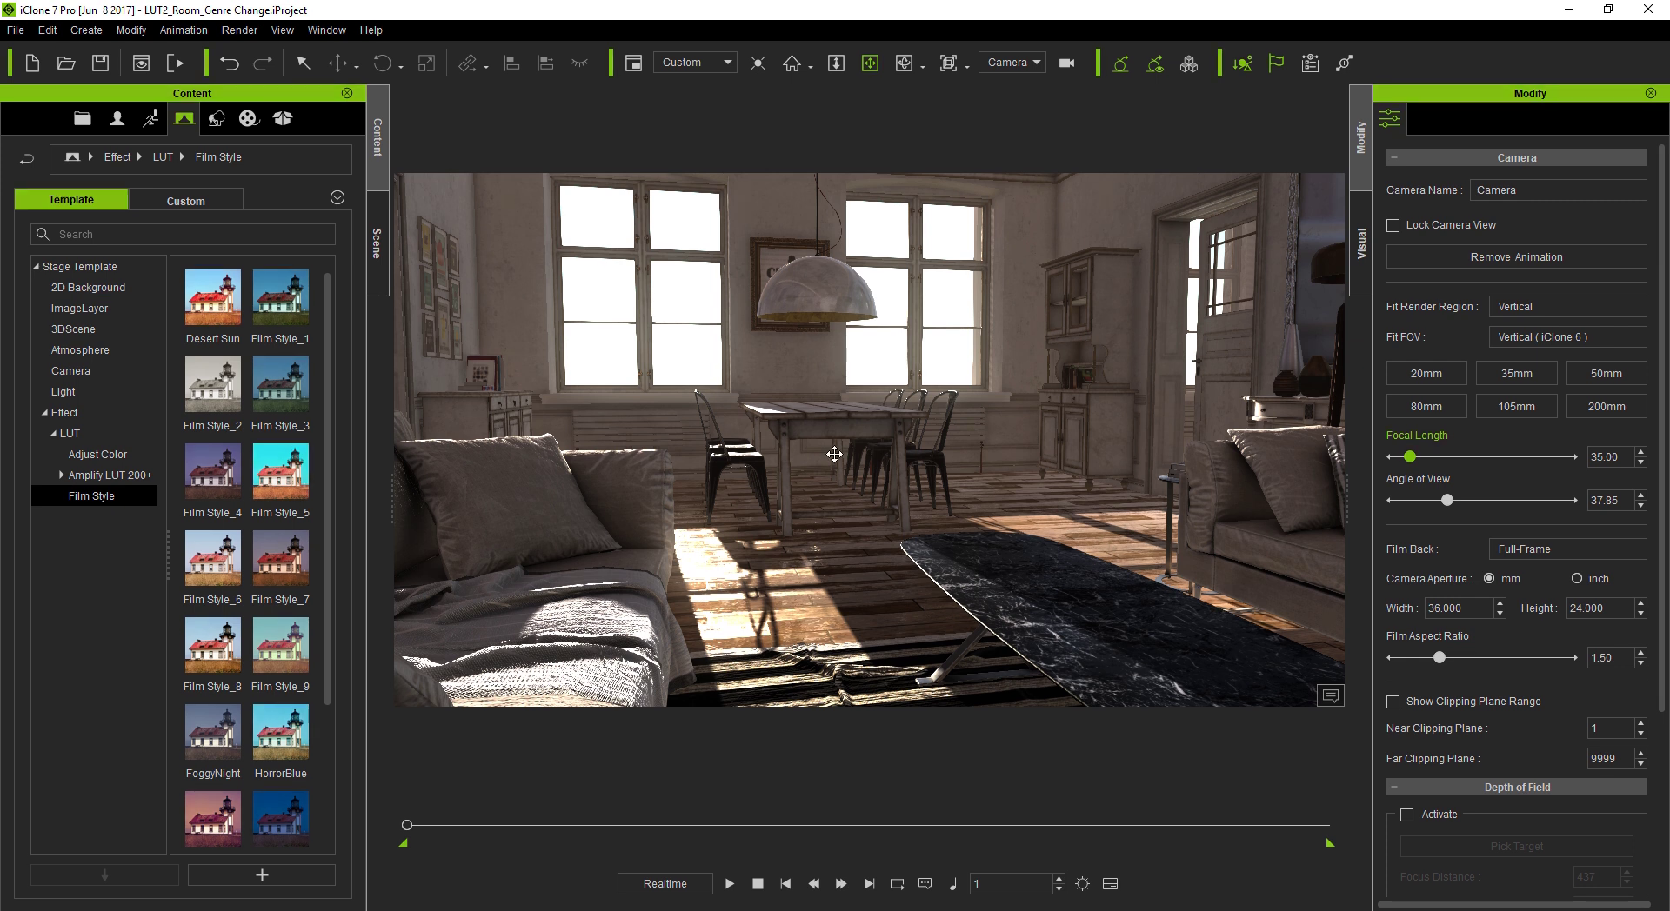
Apply Film Style_8 and then Film Style_9 on top of it in the living room
{"action": "scroll", "coordinate": [330, 495], "scroll_direction": "down", "scroll_amount": 2}
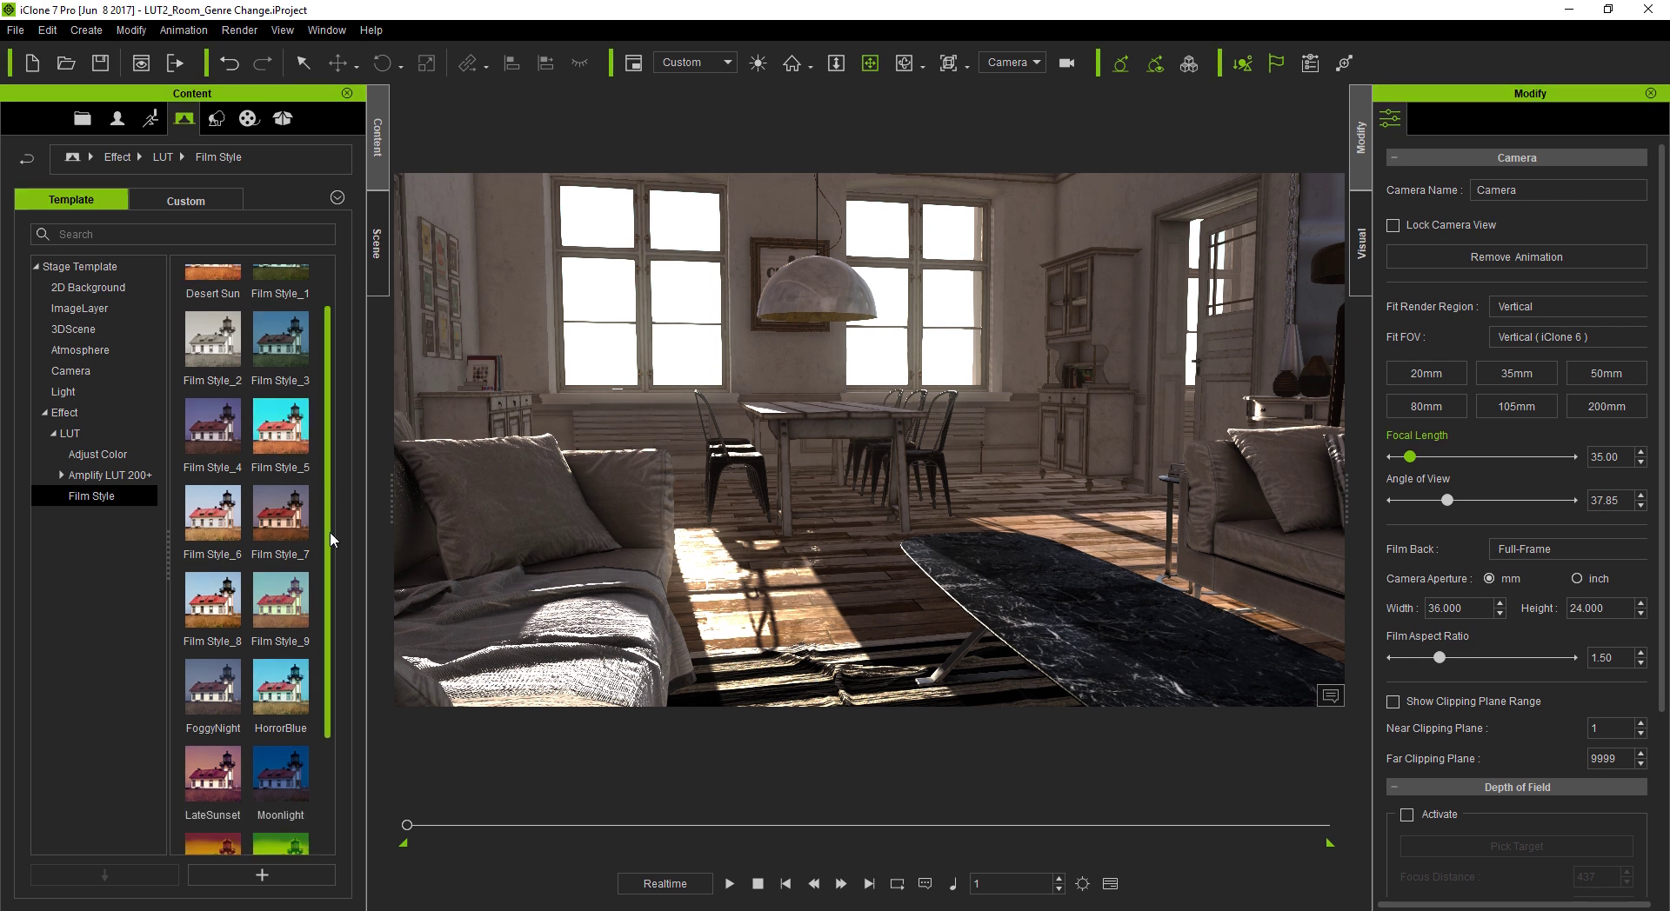
{"action": "double_click", "coordinate": [224, 515]}
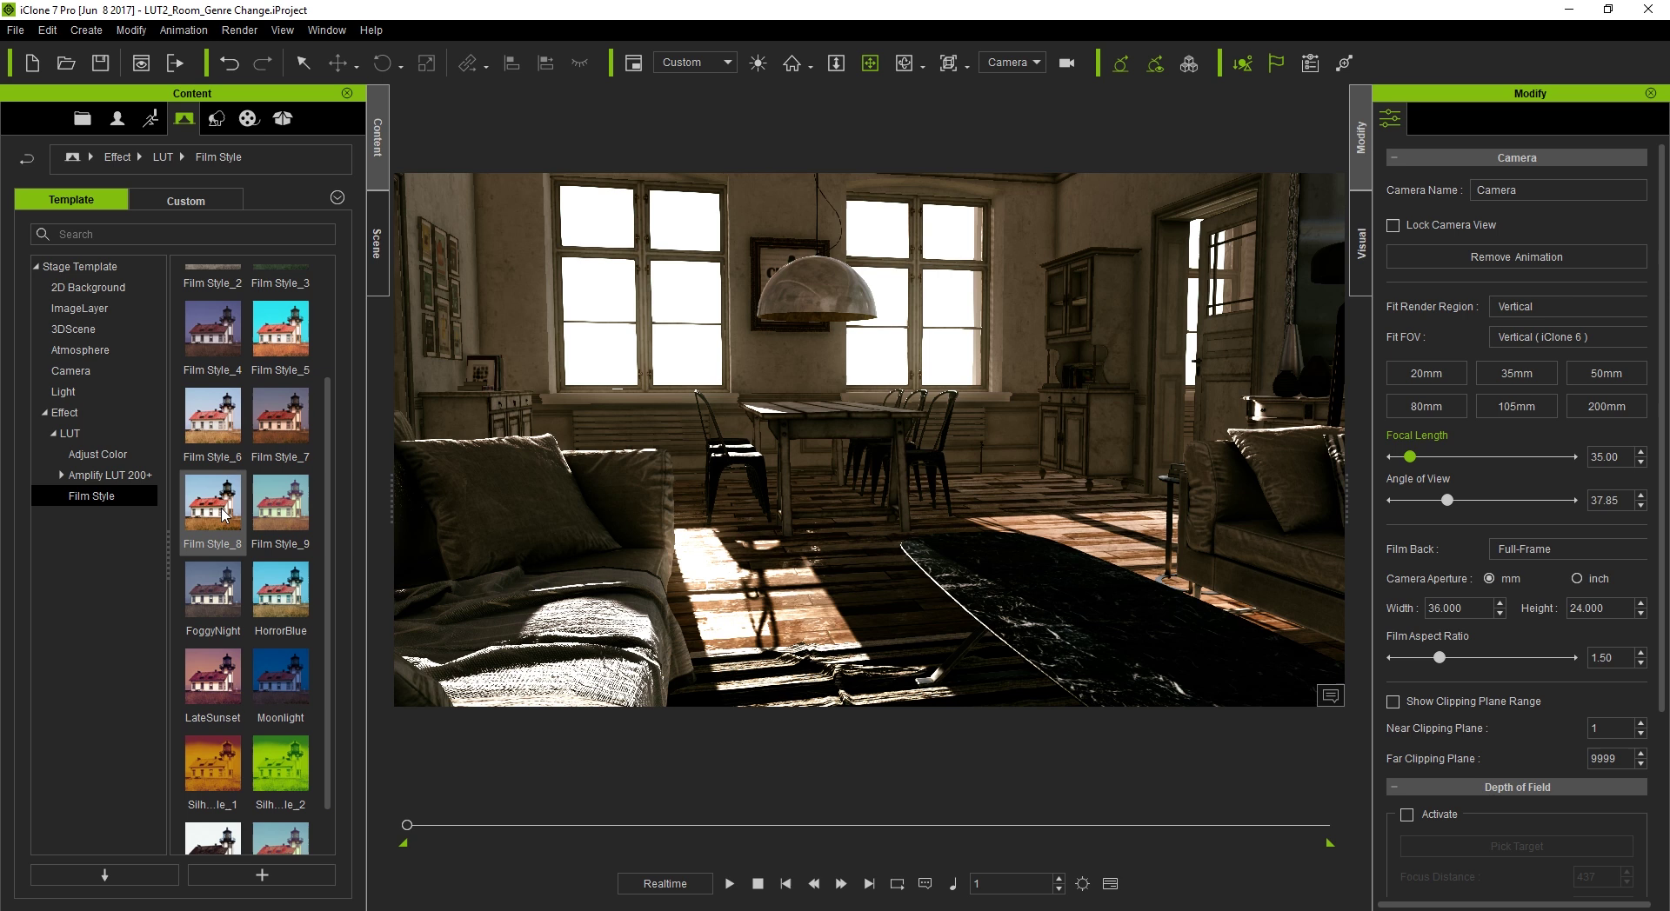
{"action": "double_click", "coordinate": [284, 513]}
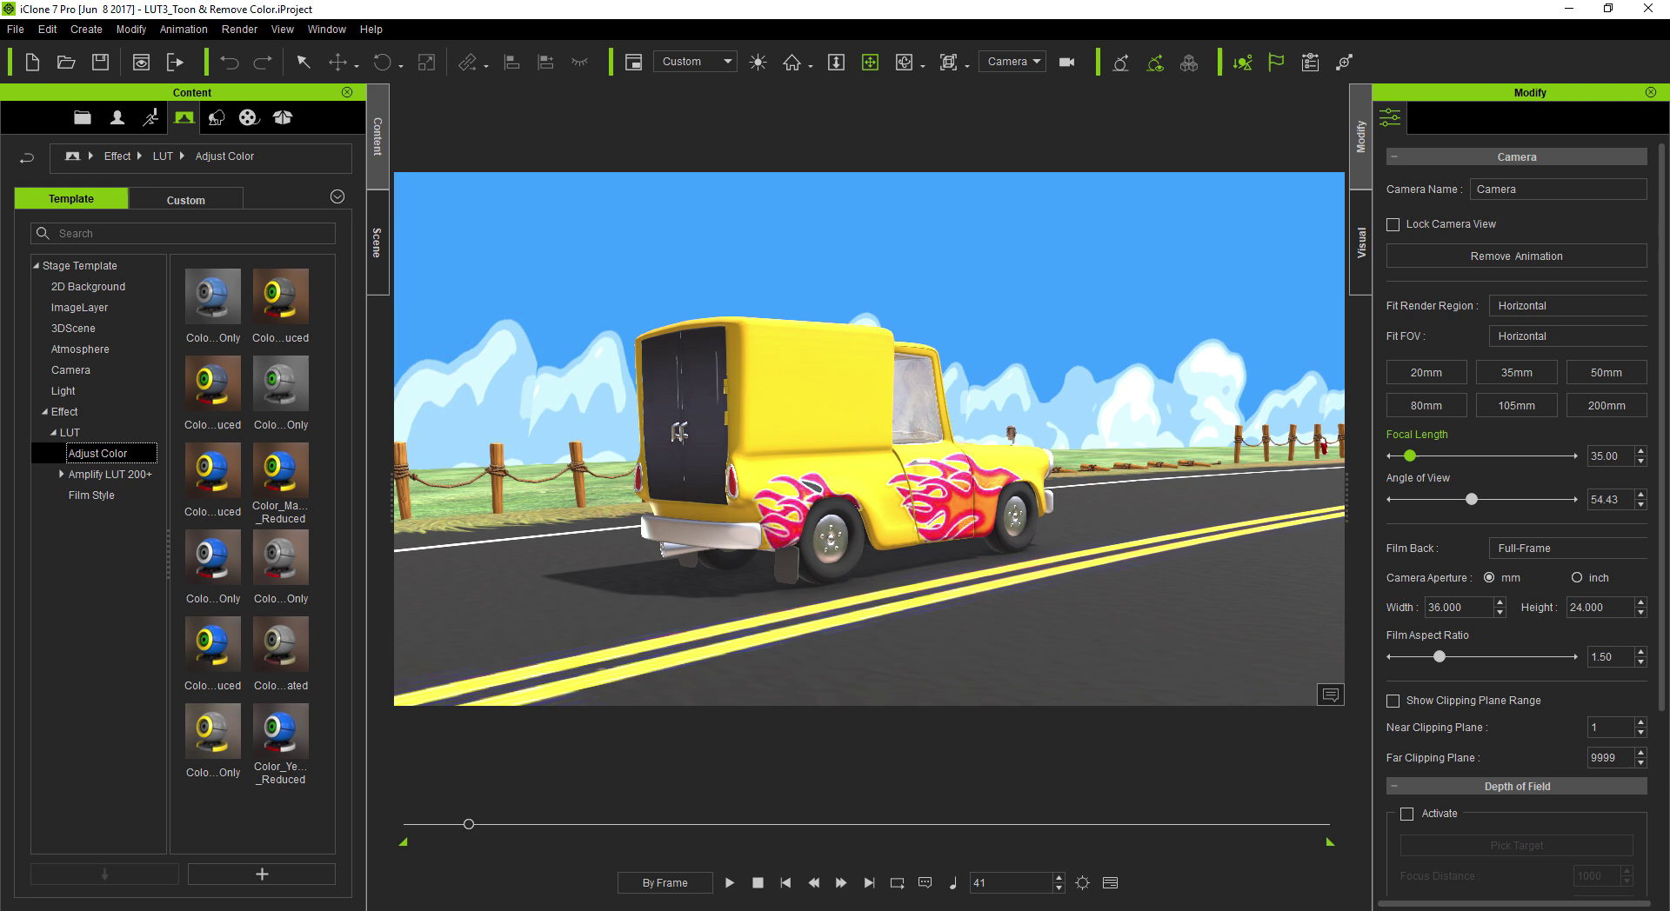
Try the Film Style silhouette LUT, undo it, and apply Color_Yellow_Only from Adjust Color
{"action": "left_click", "coordinate": [131, 498]}
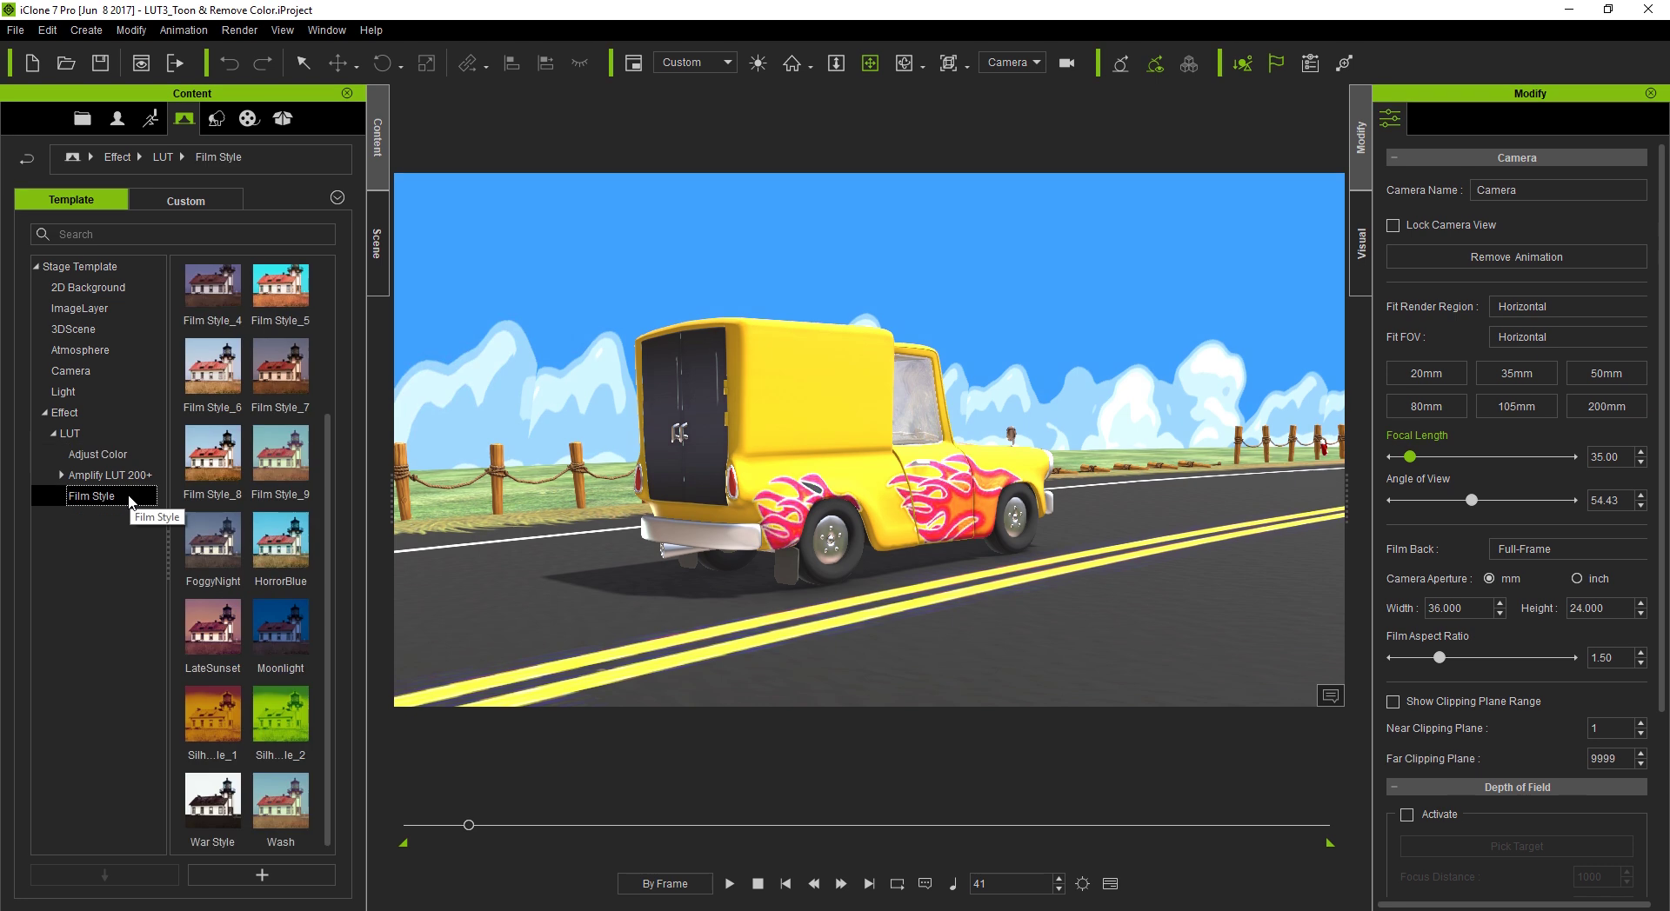
{"action": "double_click", "coordinate": [214, 713]}
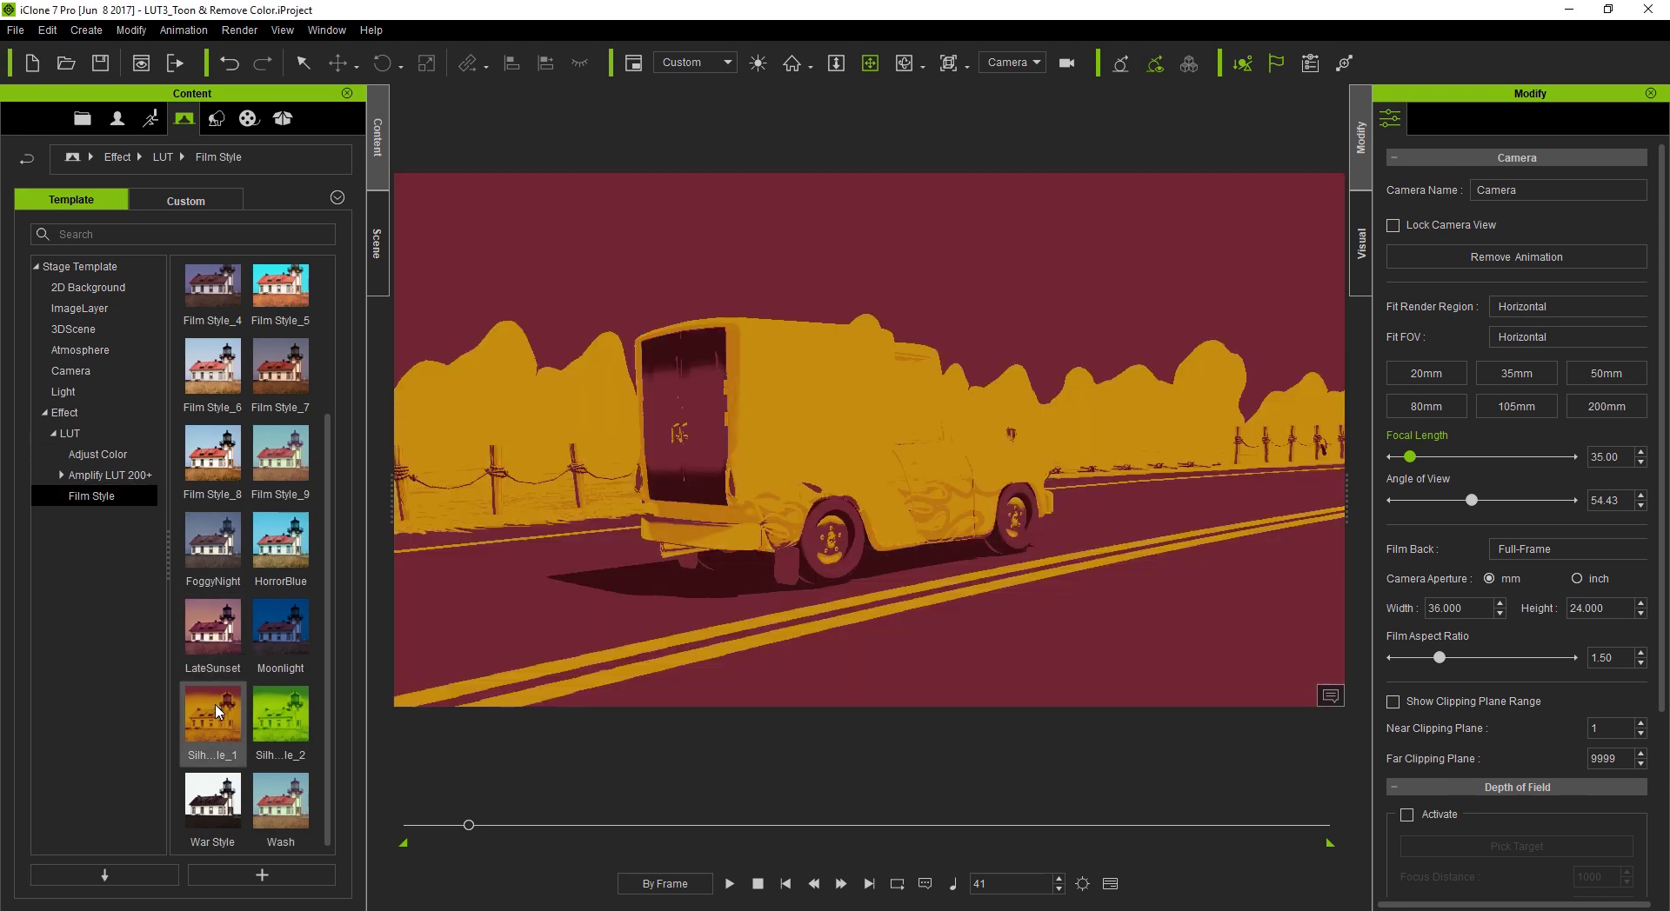
{"action": "key", "text": "ctrl+z"}
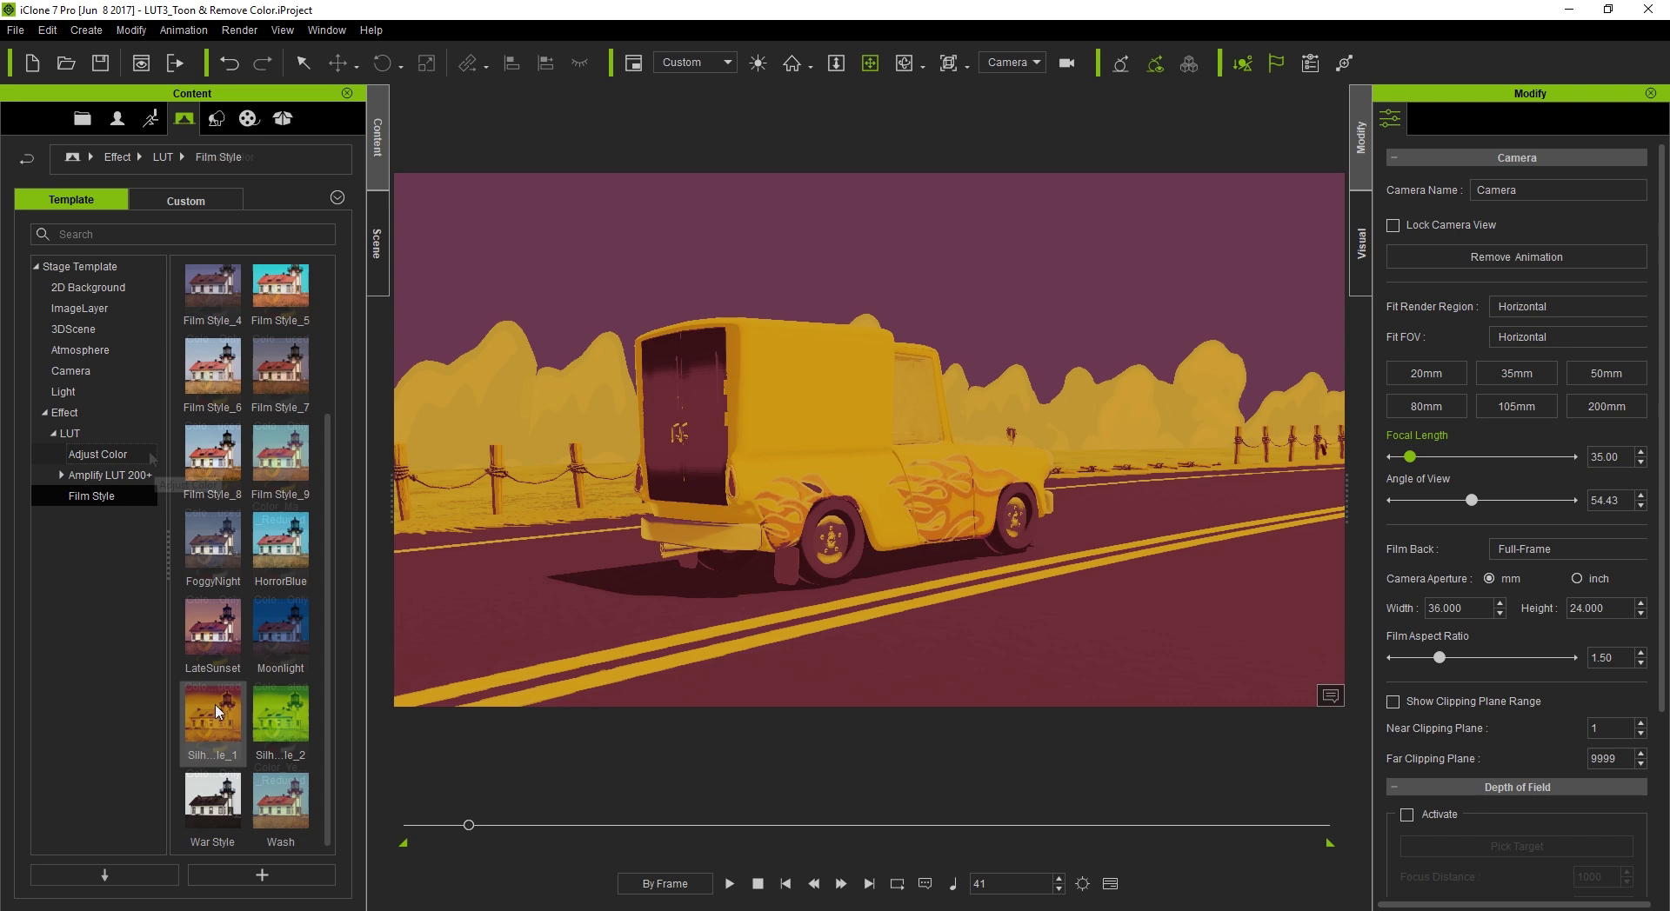
{"action": "left_click", "coordinate": [97, 454]}
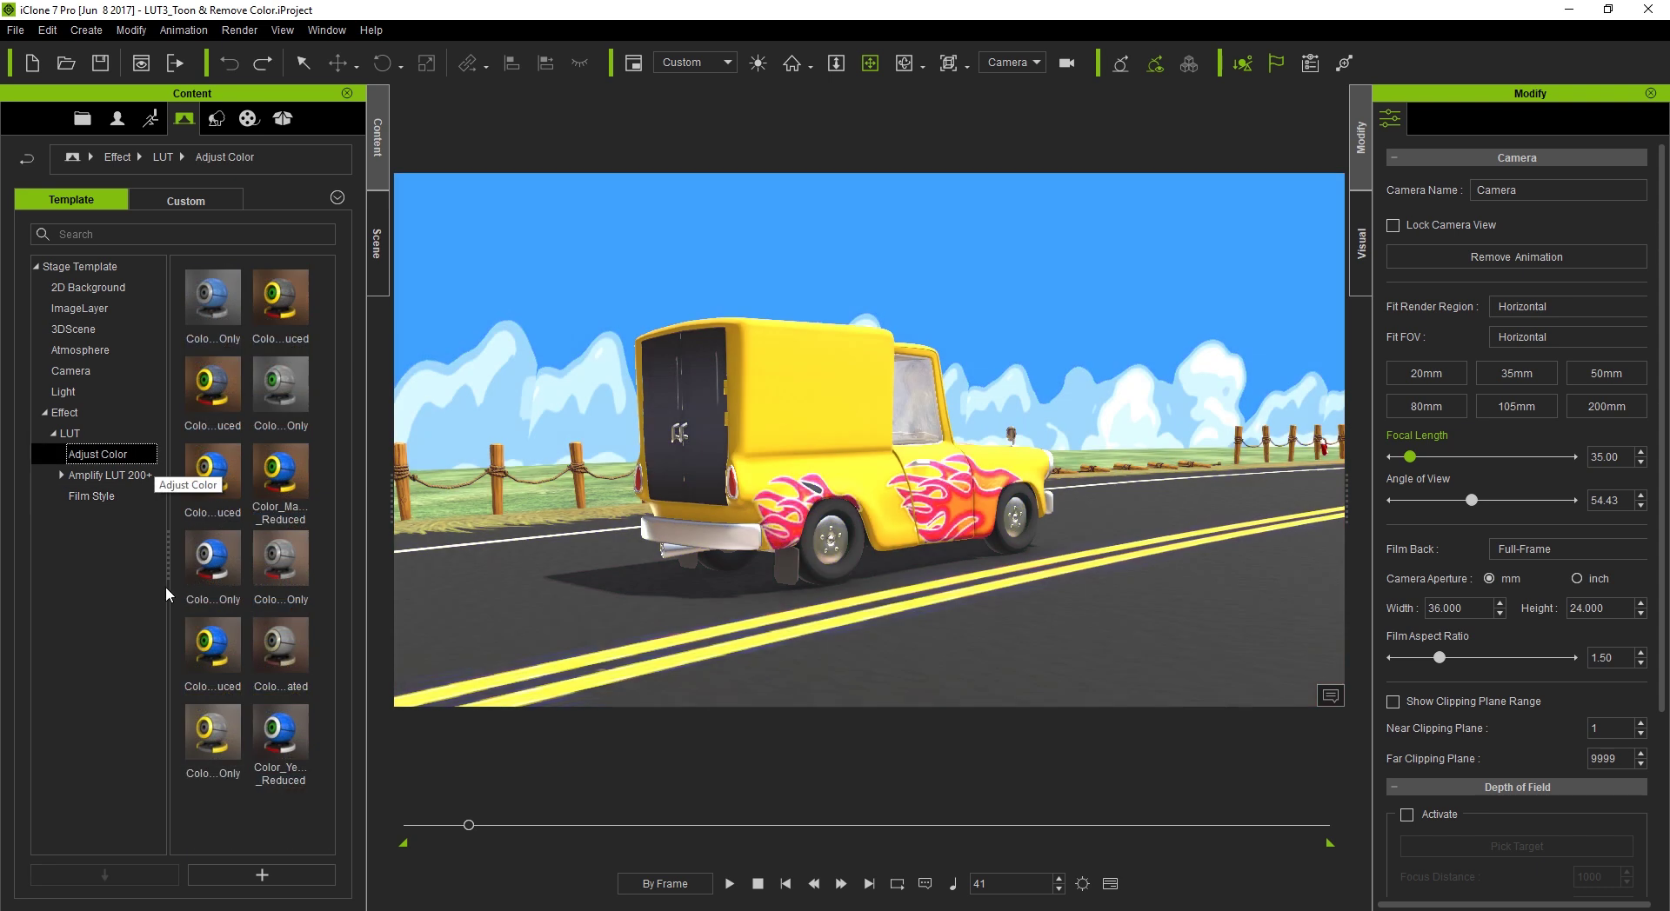
{"action": "double_click", "coordinate": [209, 730]}
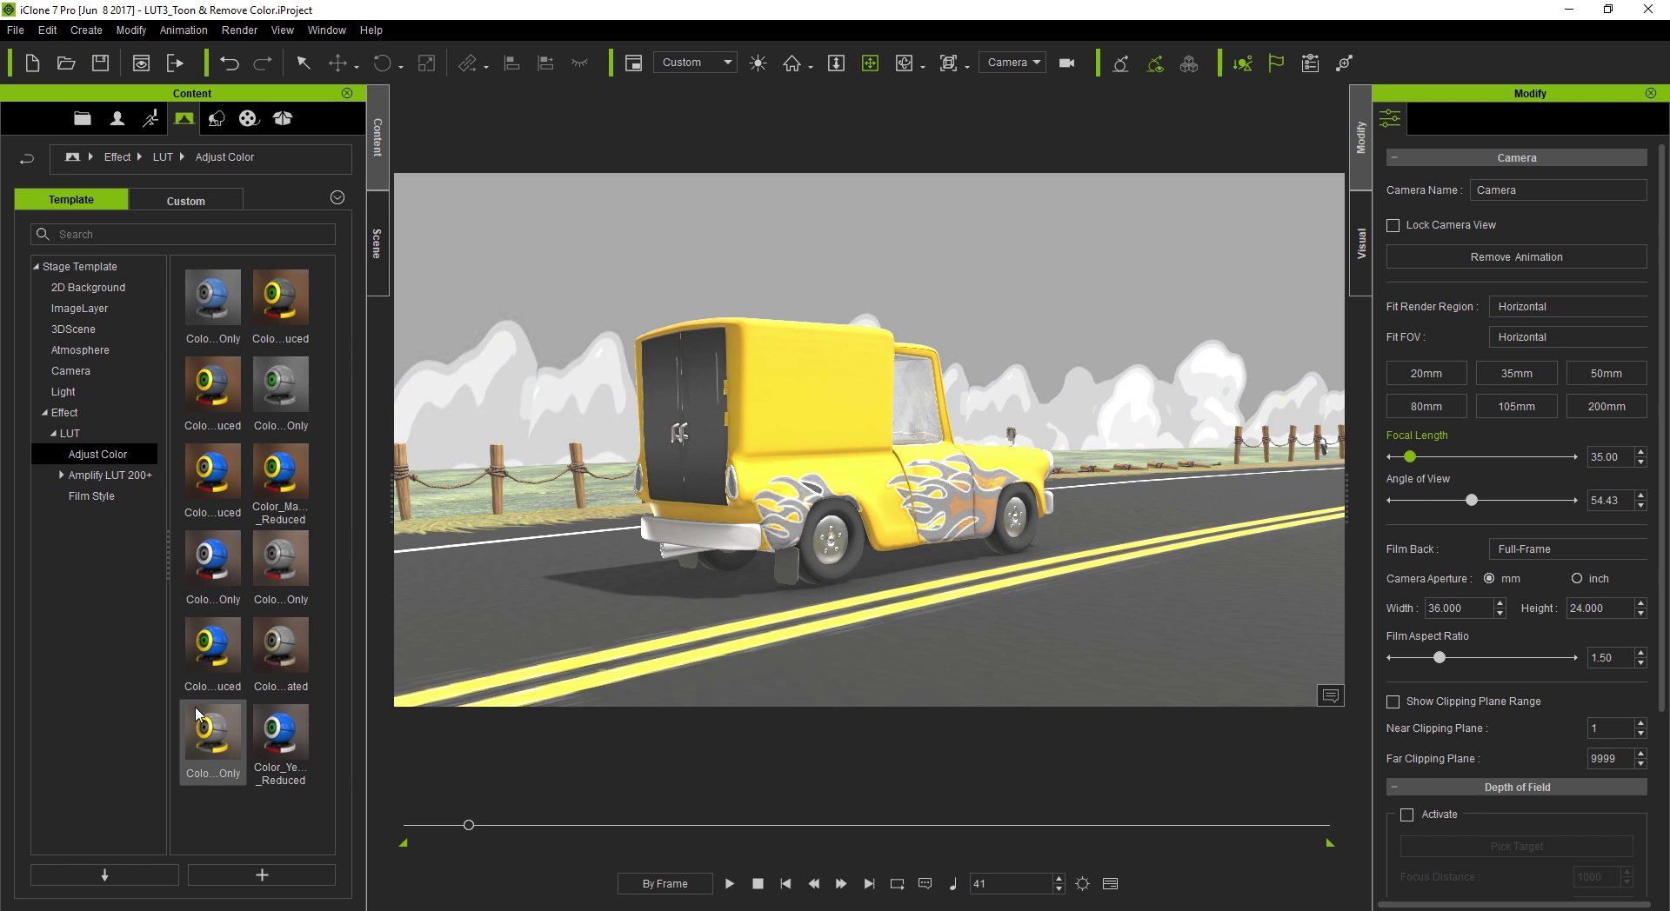
{"action": "left_click", "coordinate": [206, 478]}
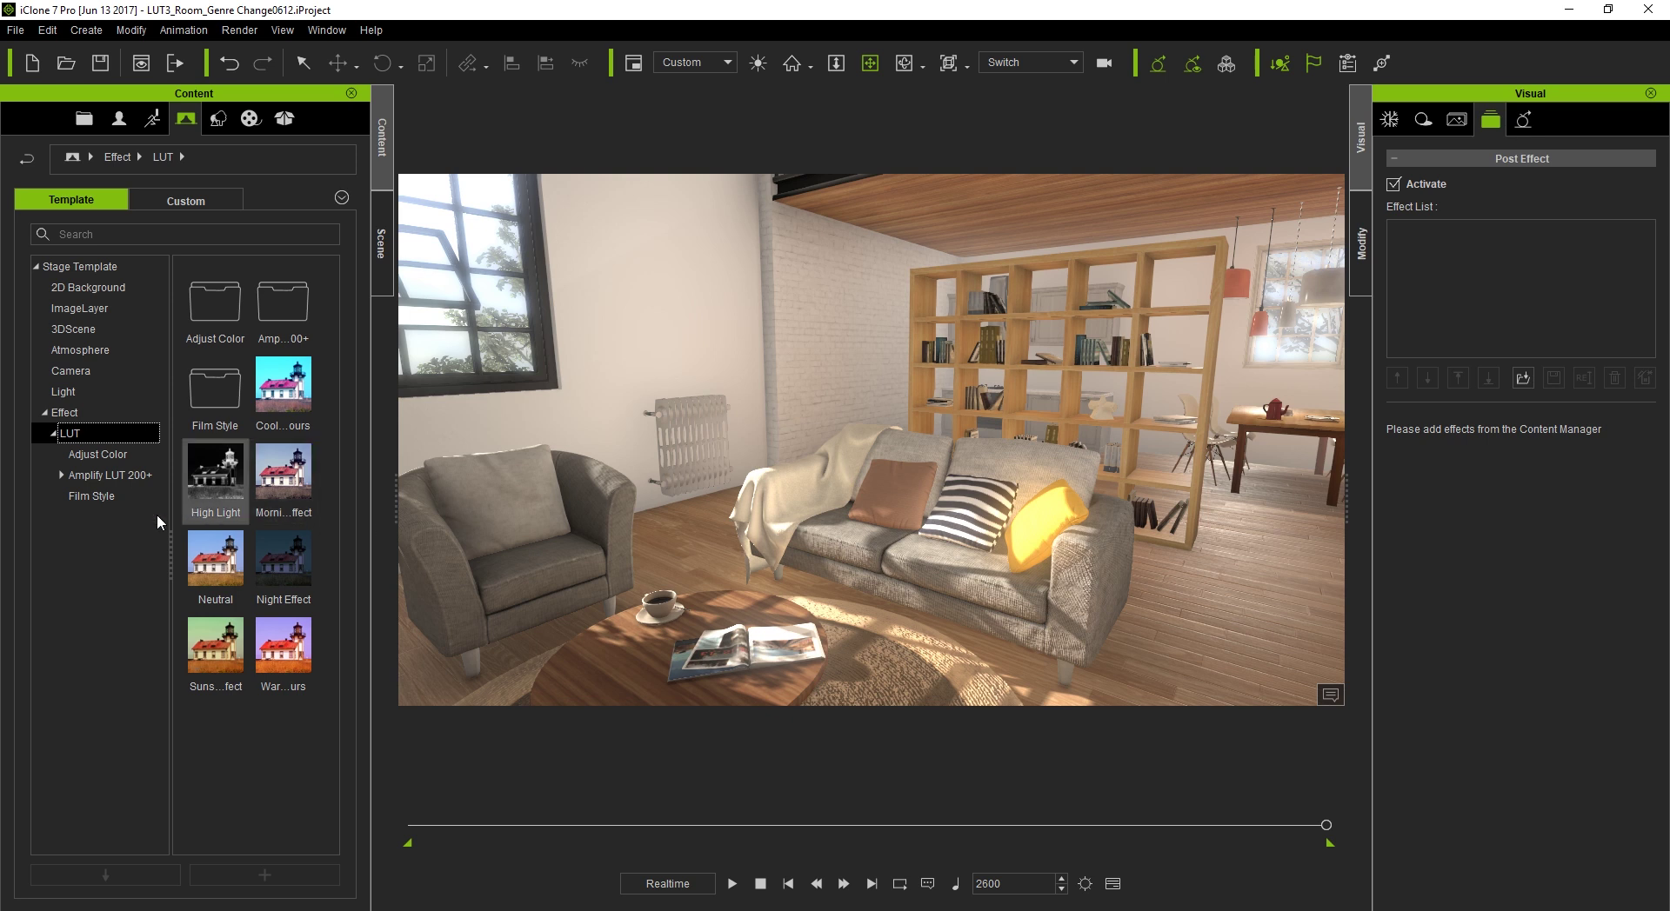
Try Film Style_1 and Film Style_5 on the room, undoing and deleting both LUTs
{"action": "left_click", "coordinate": [104, 498]}
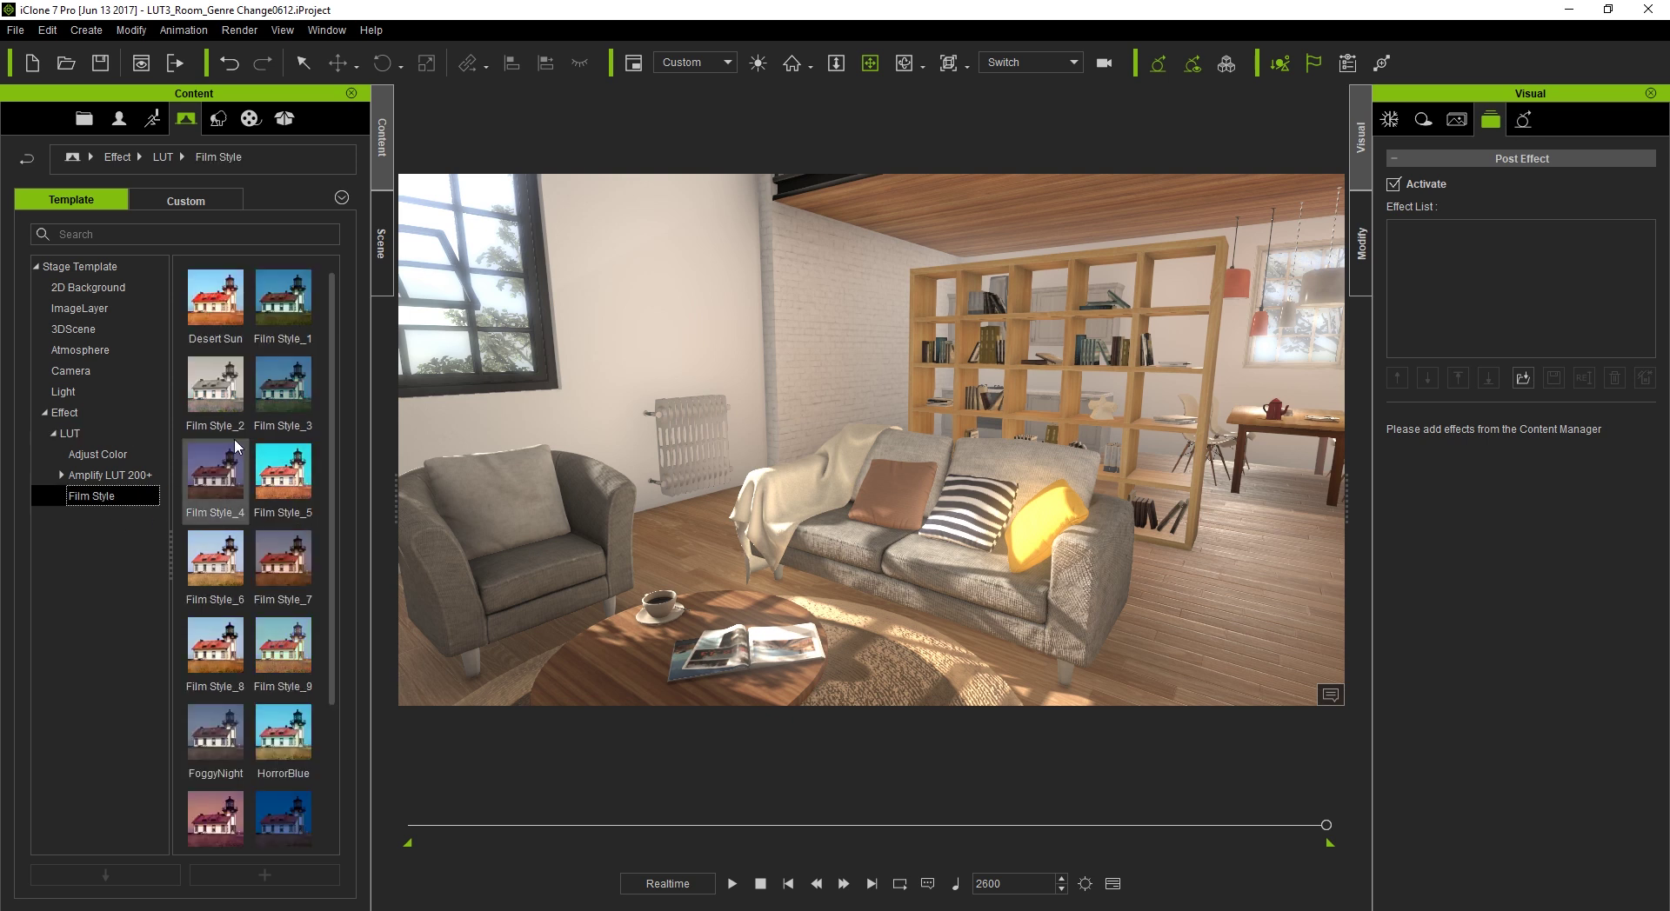
{"action": "double_click", "coordinate": [287, 309]}
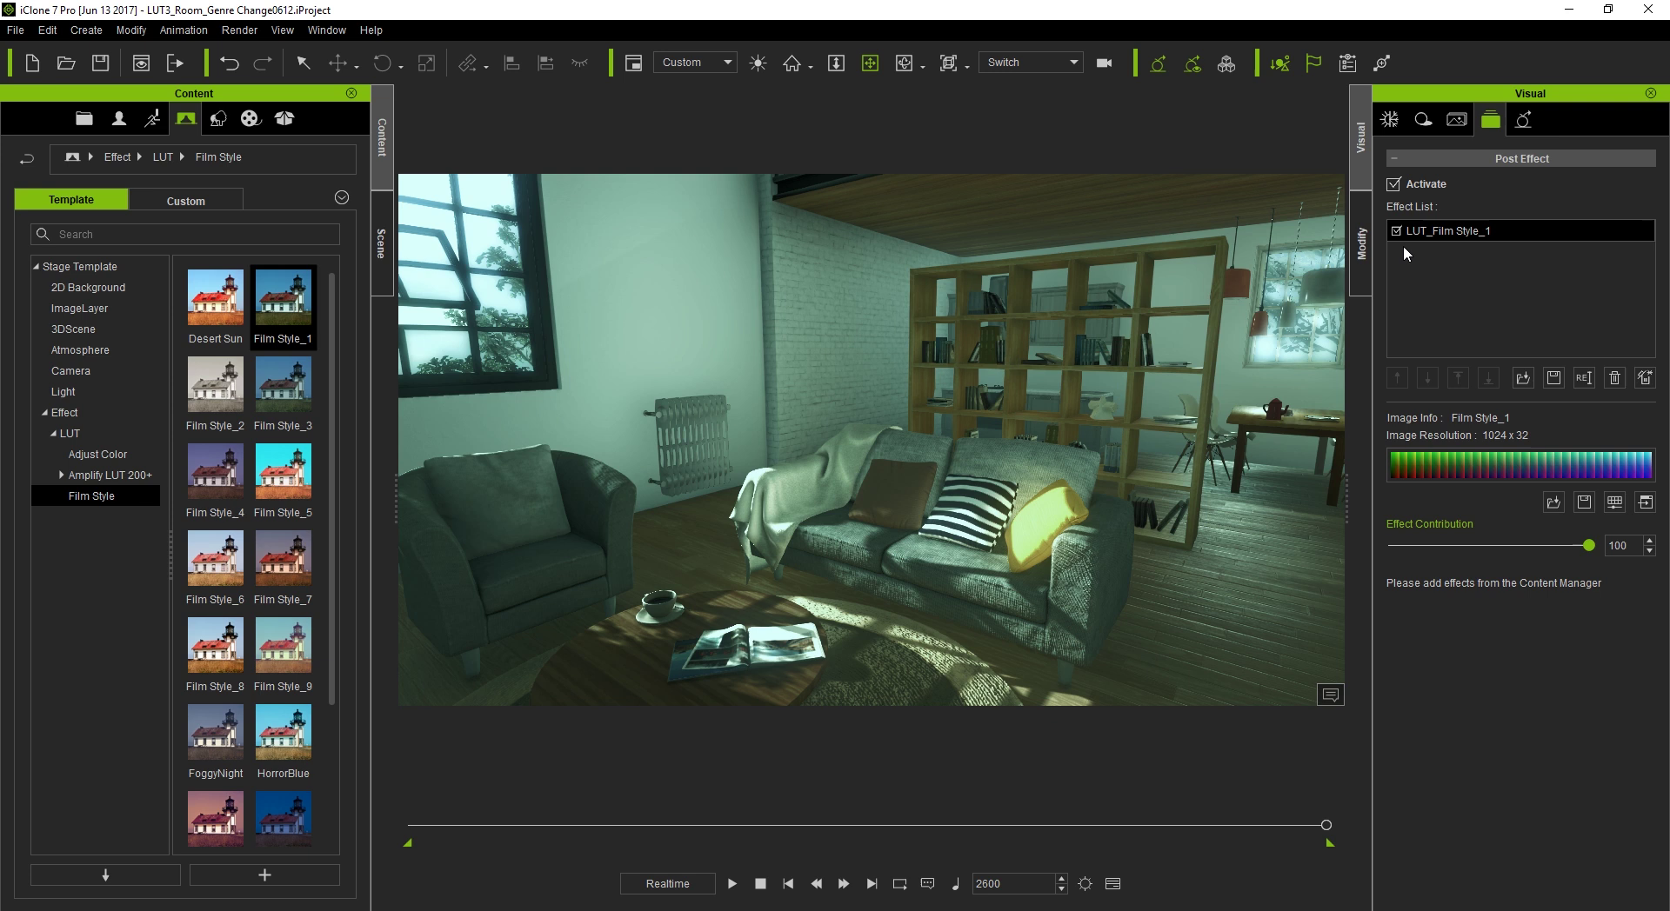
{"action": "key", "text": "ctrl+z"}
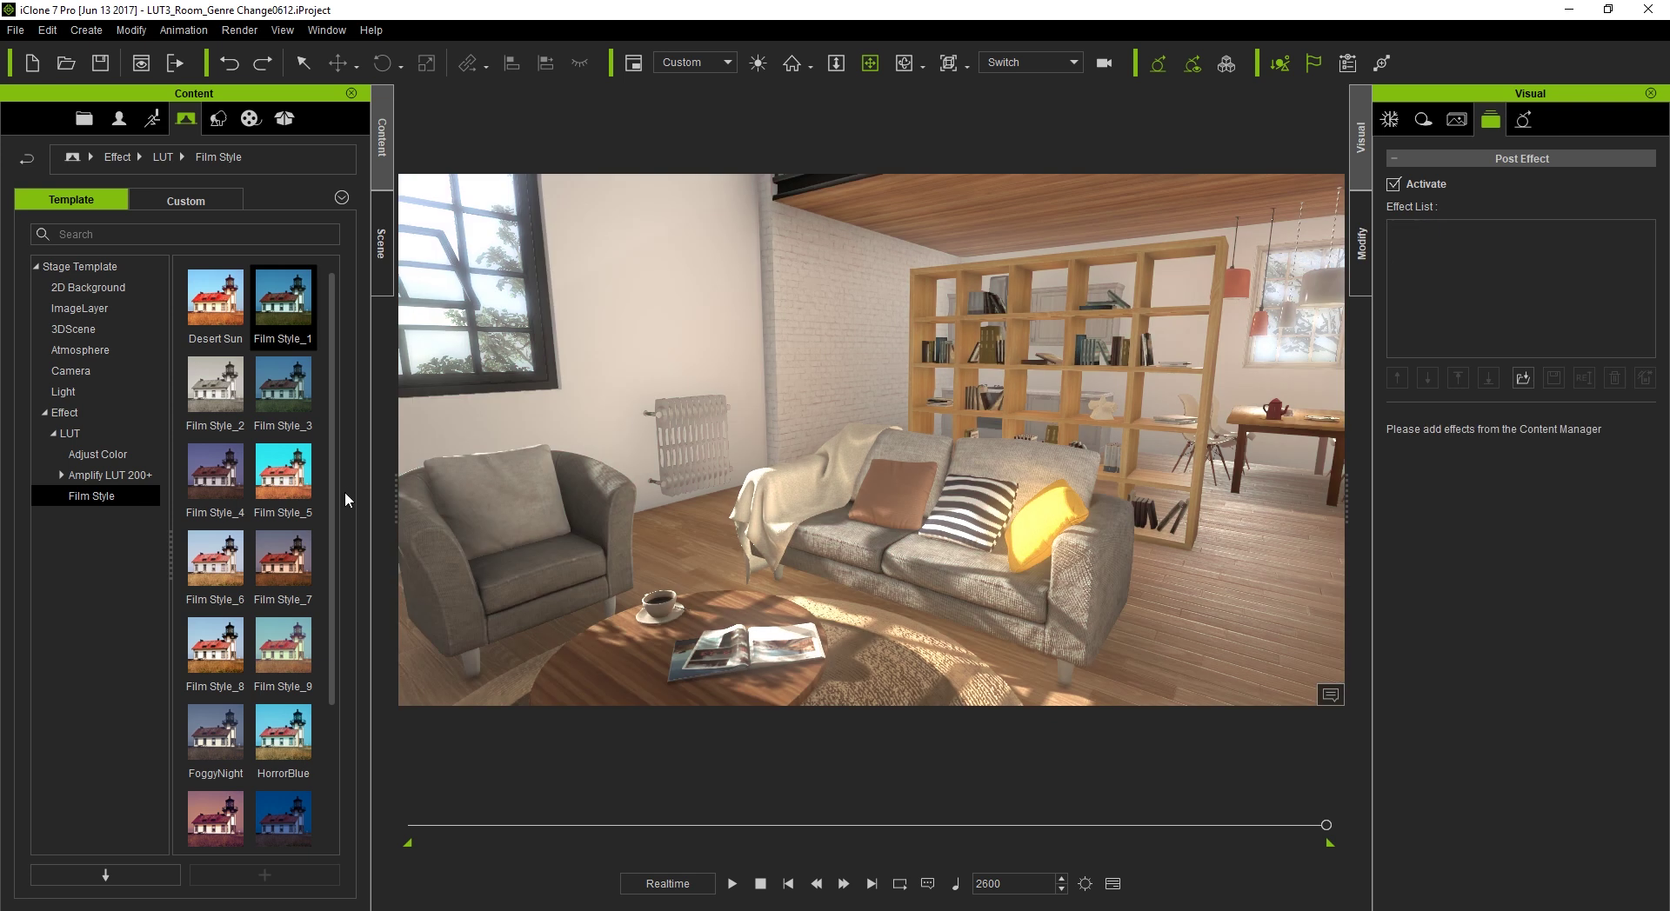
{"action": "left_click", "coordinate": [288, 488]}
{"action": "left_click_drag", "start_coordinate": [288, 488], "coordinate": [692, 461]}
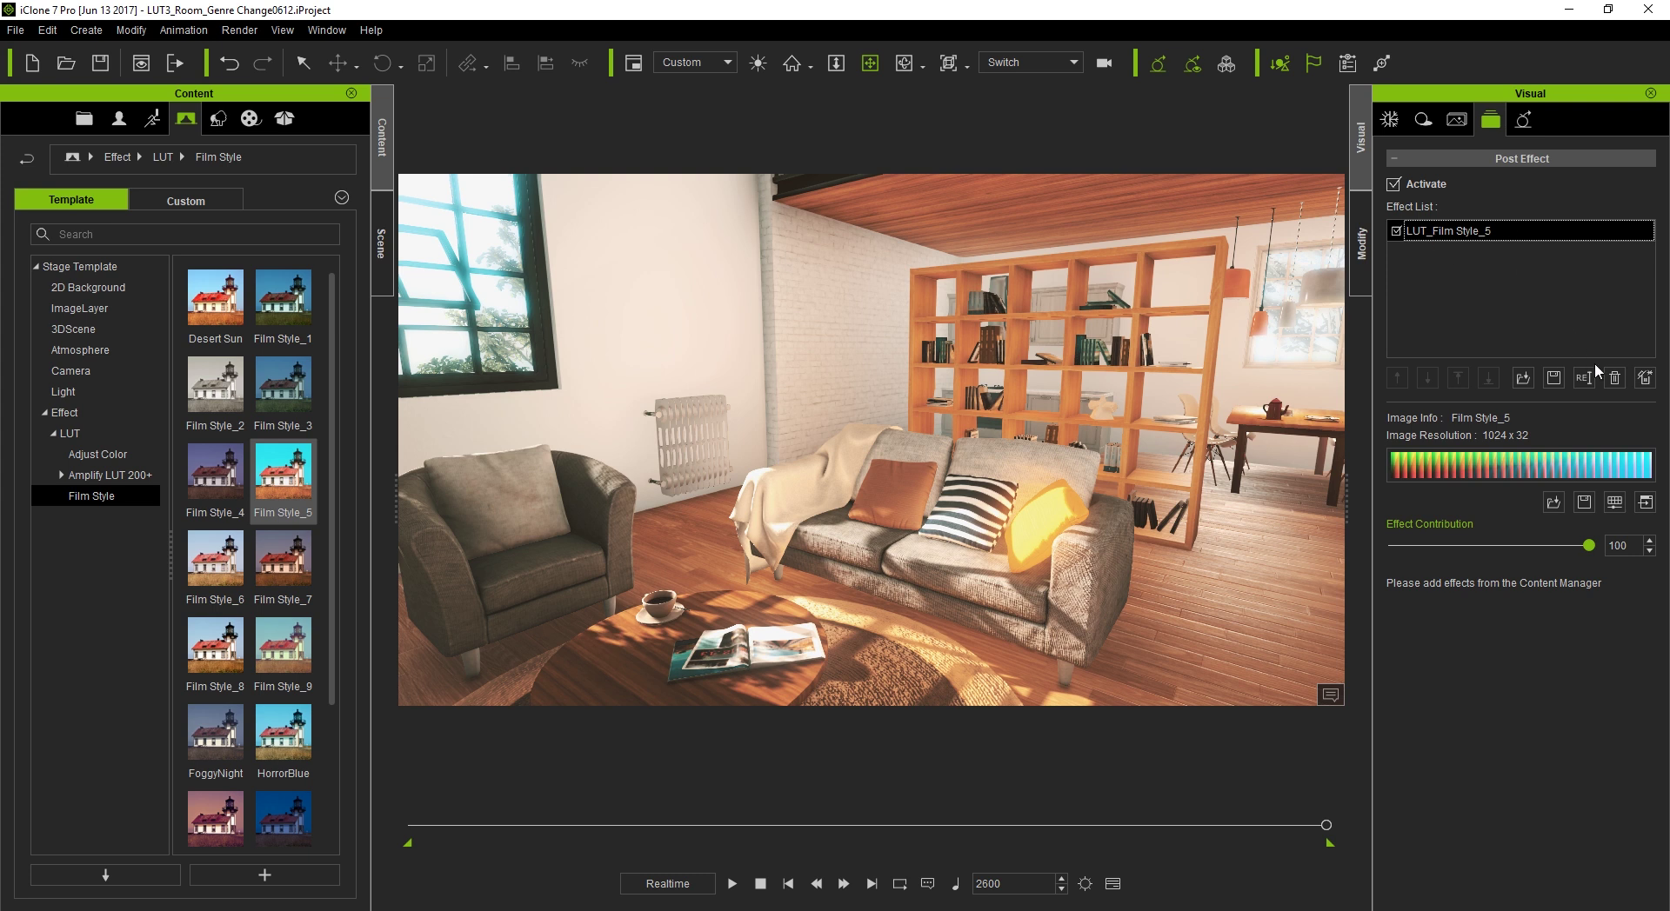
{"action": "left_click", "coordinate": [1615, 380]}
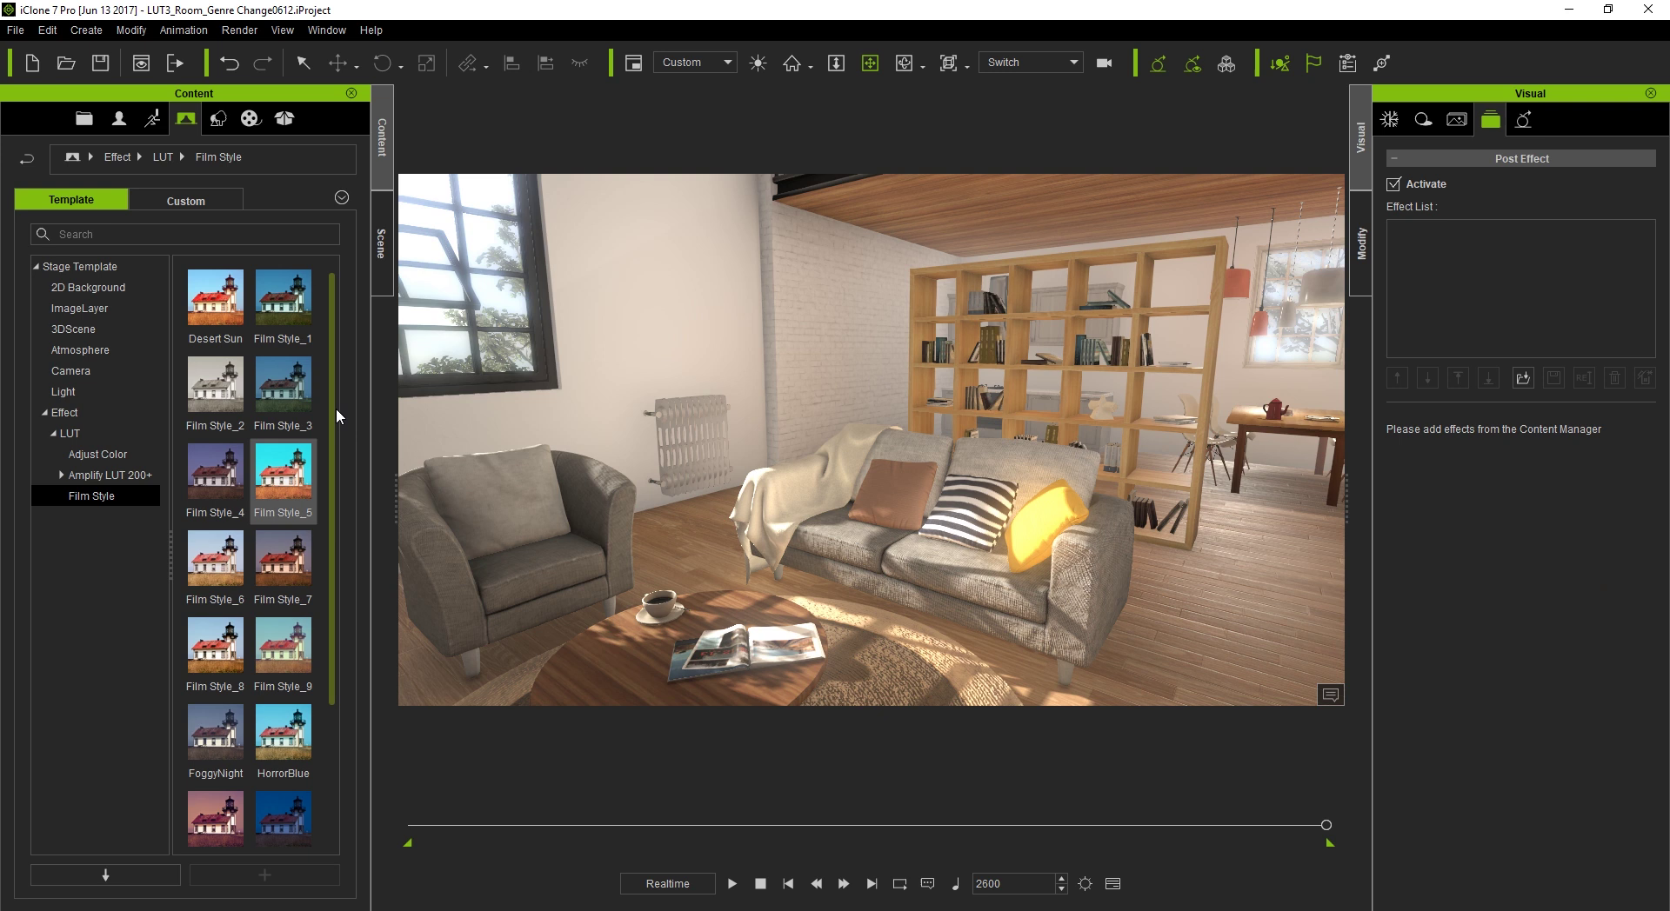
{"action": "left_click_drag", "start_coordinate": [335, 418], "coordinate": [320, 553]}
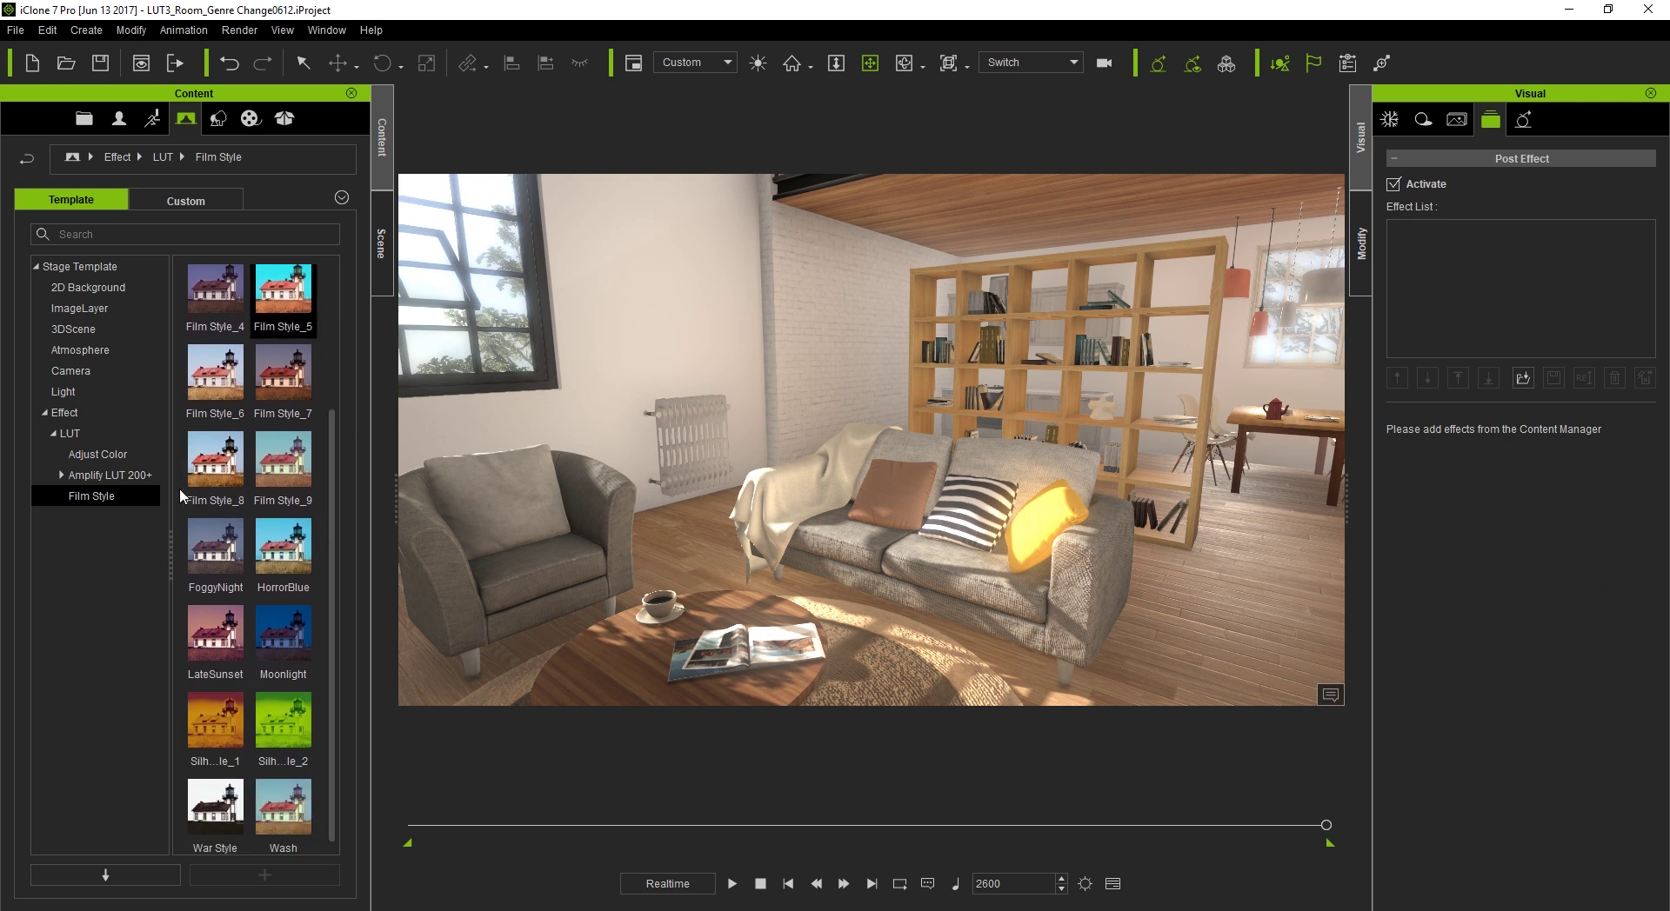
Apply Film Style_8 and tune it to brightness 10, contrast -14, saturation 9, with a green-cyan colour balance
{"action": "left_click_drag", "start_coordinate": [215, 479], "coordinate": [588, 483]}
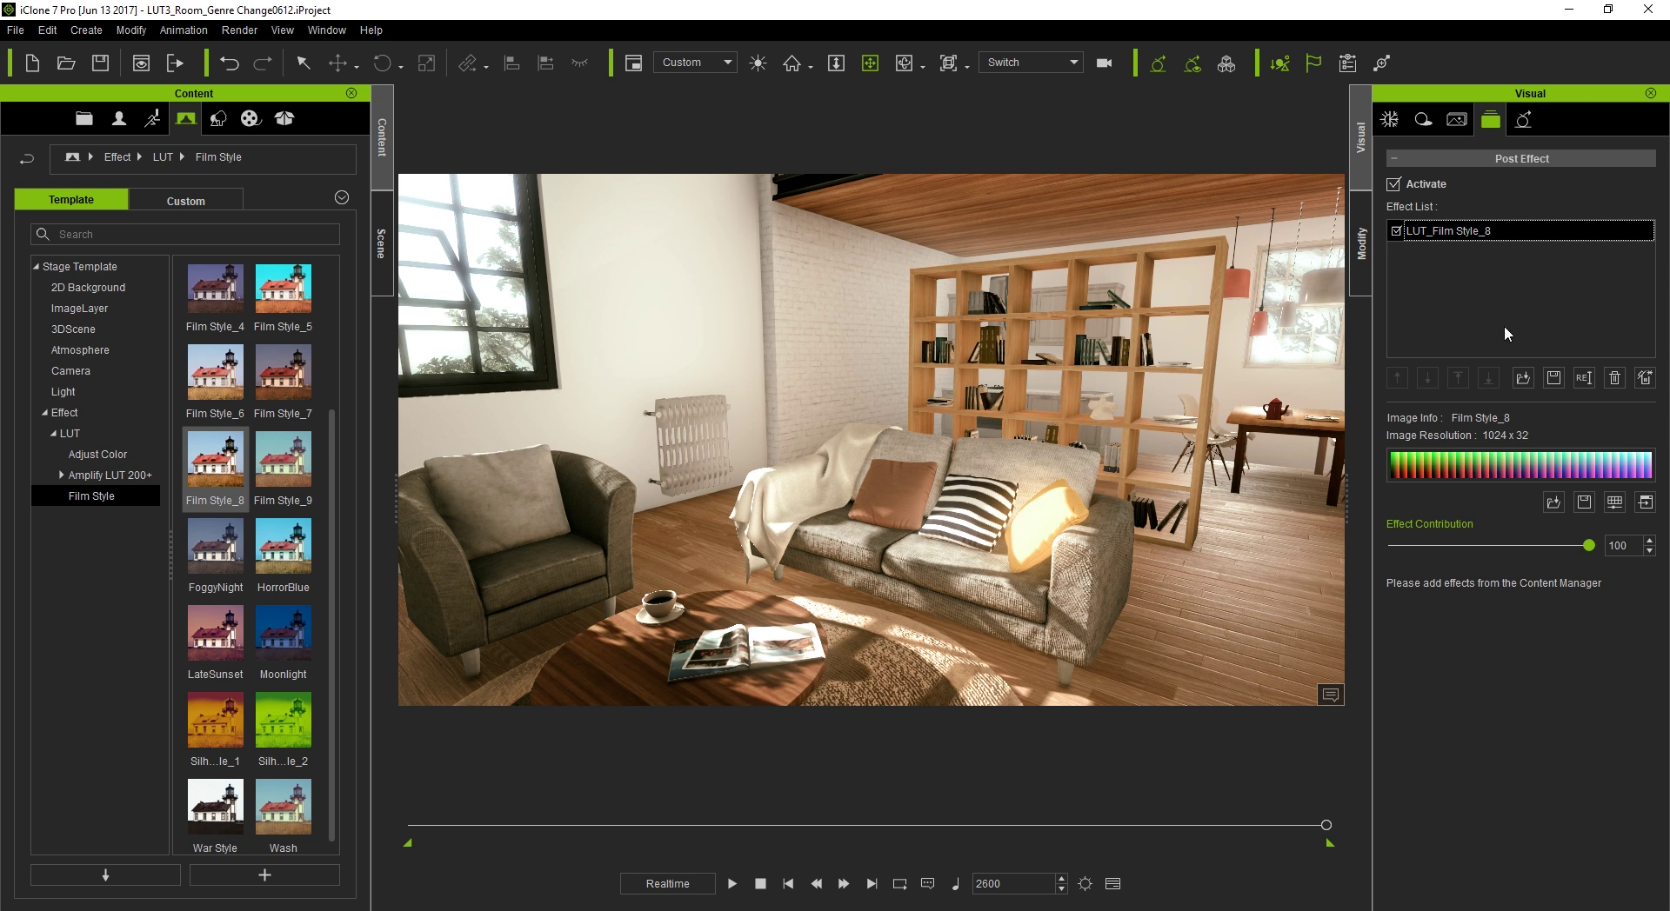
{"action": "left_click", "coordinate": [1614, 503]}
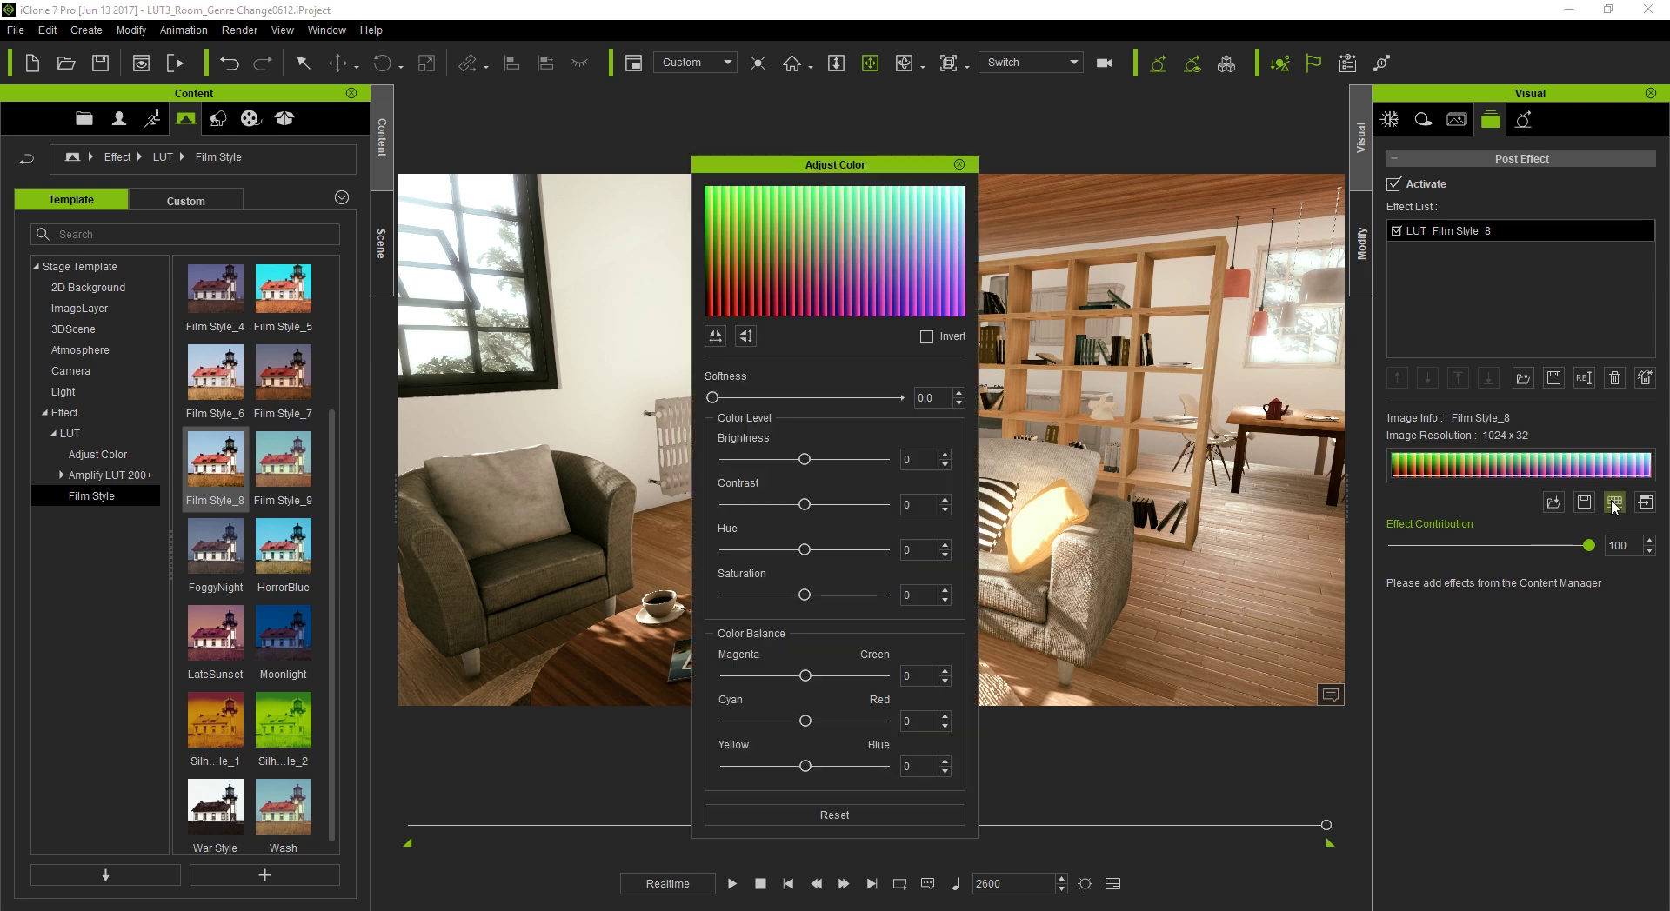
{"action": "left_click_drag", "start_coordinate": [931, 165], "coordinate": [1303, 101]}
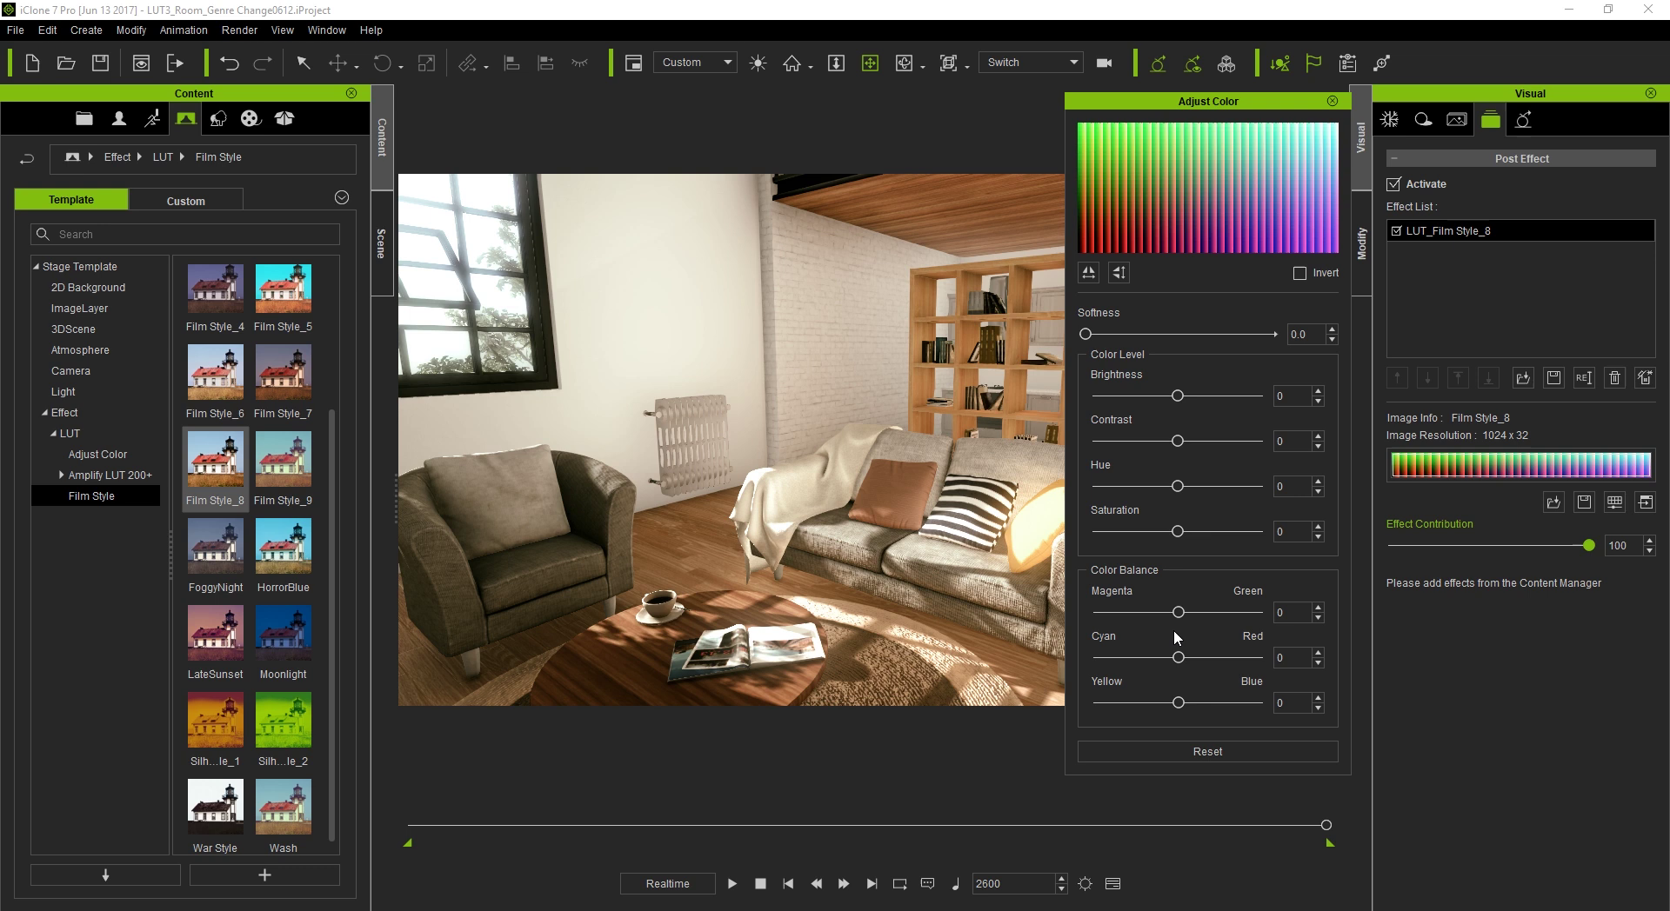
{"action": "left_click_drag", "start_coordinate": [1178, 613], "coordinate": [1202, 703]}
{"action": "mouse_move", "coordinate": [1178, 395]}
{"action": "left_mouse_down"}
{"action": "mouse_move", "coordinate": [1166, 441]}
{"action": "mouse_move", "coordinate": [1191, 398]}
{"action": "left_mouse_up"}
{"action": "left_click_drag", "start_coordinate": [1179, 532], "coordinate": [1190, 537]}
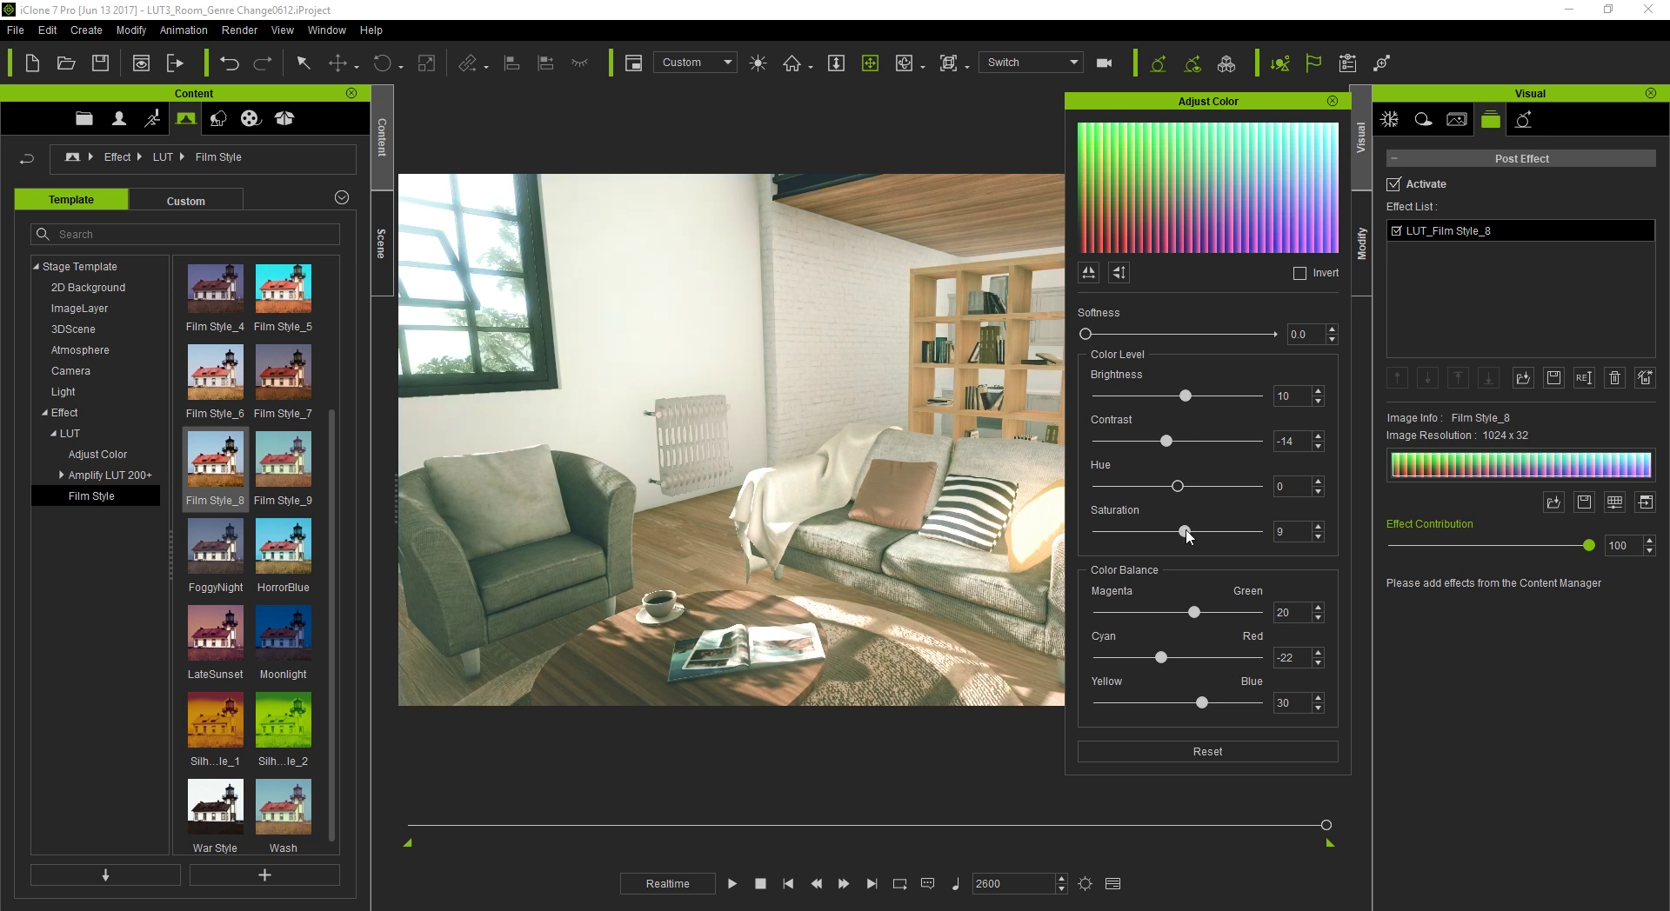
Close the colour adjustments and compare Film Style_8 at 0 and full strength, settling at 80
{"action": "left_click", "coordinate": [1331, 101]}
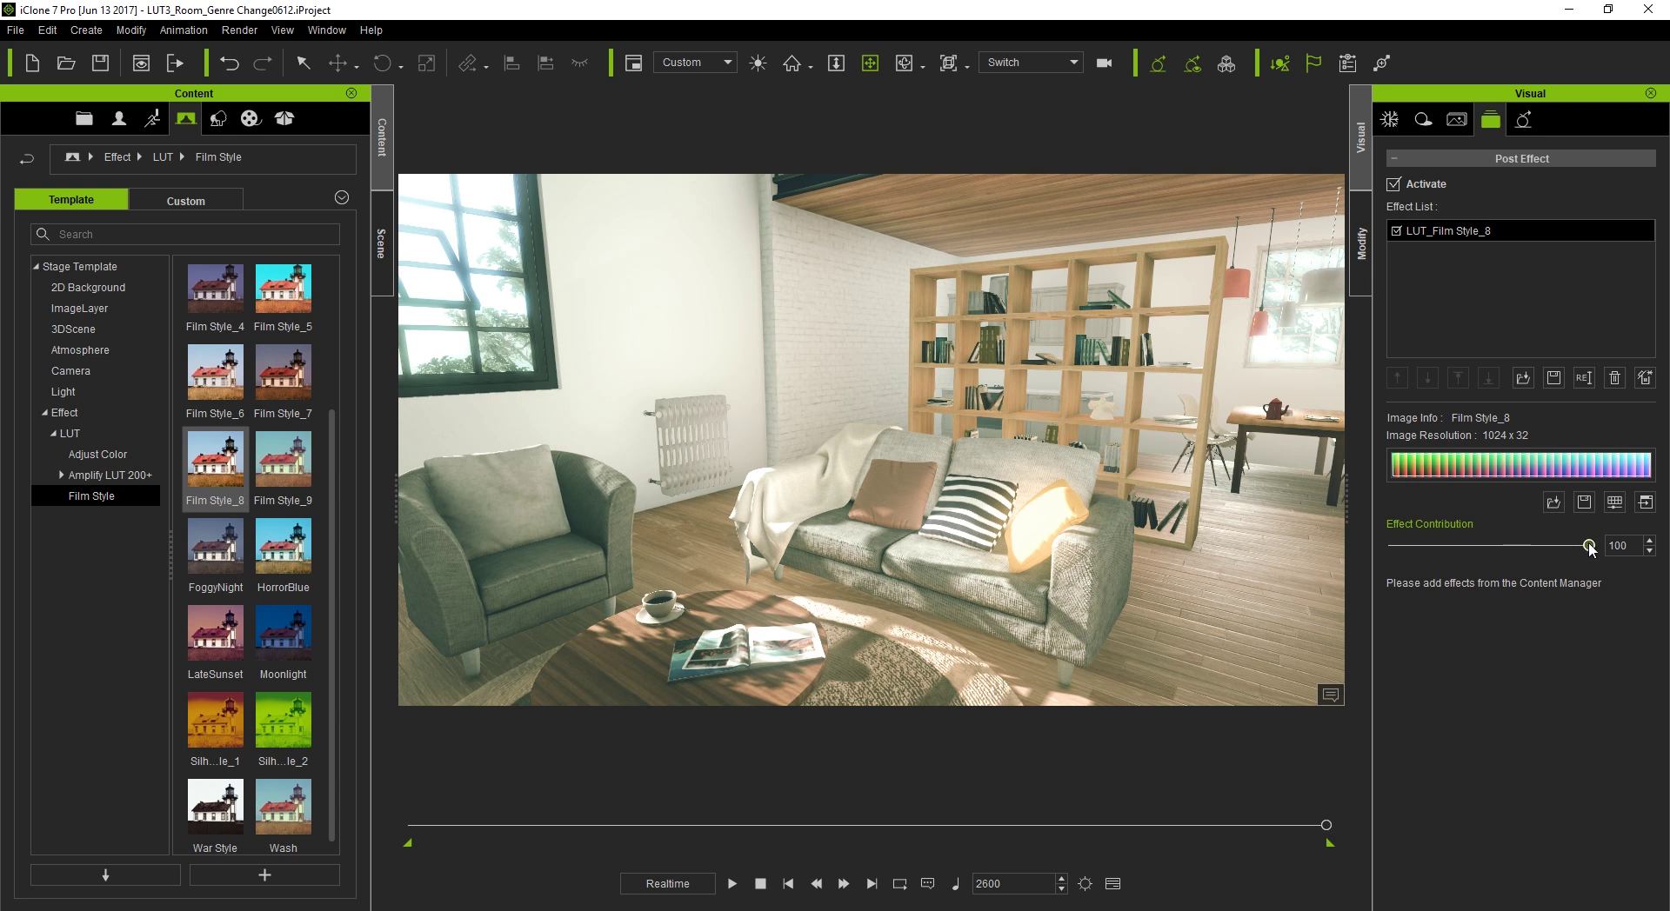
{"action": "left_click_drag", "start_coordinate": [1589, 546], "coordinate": [1394, 546]}
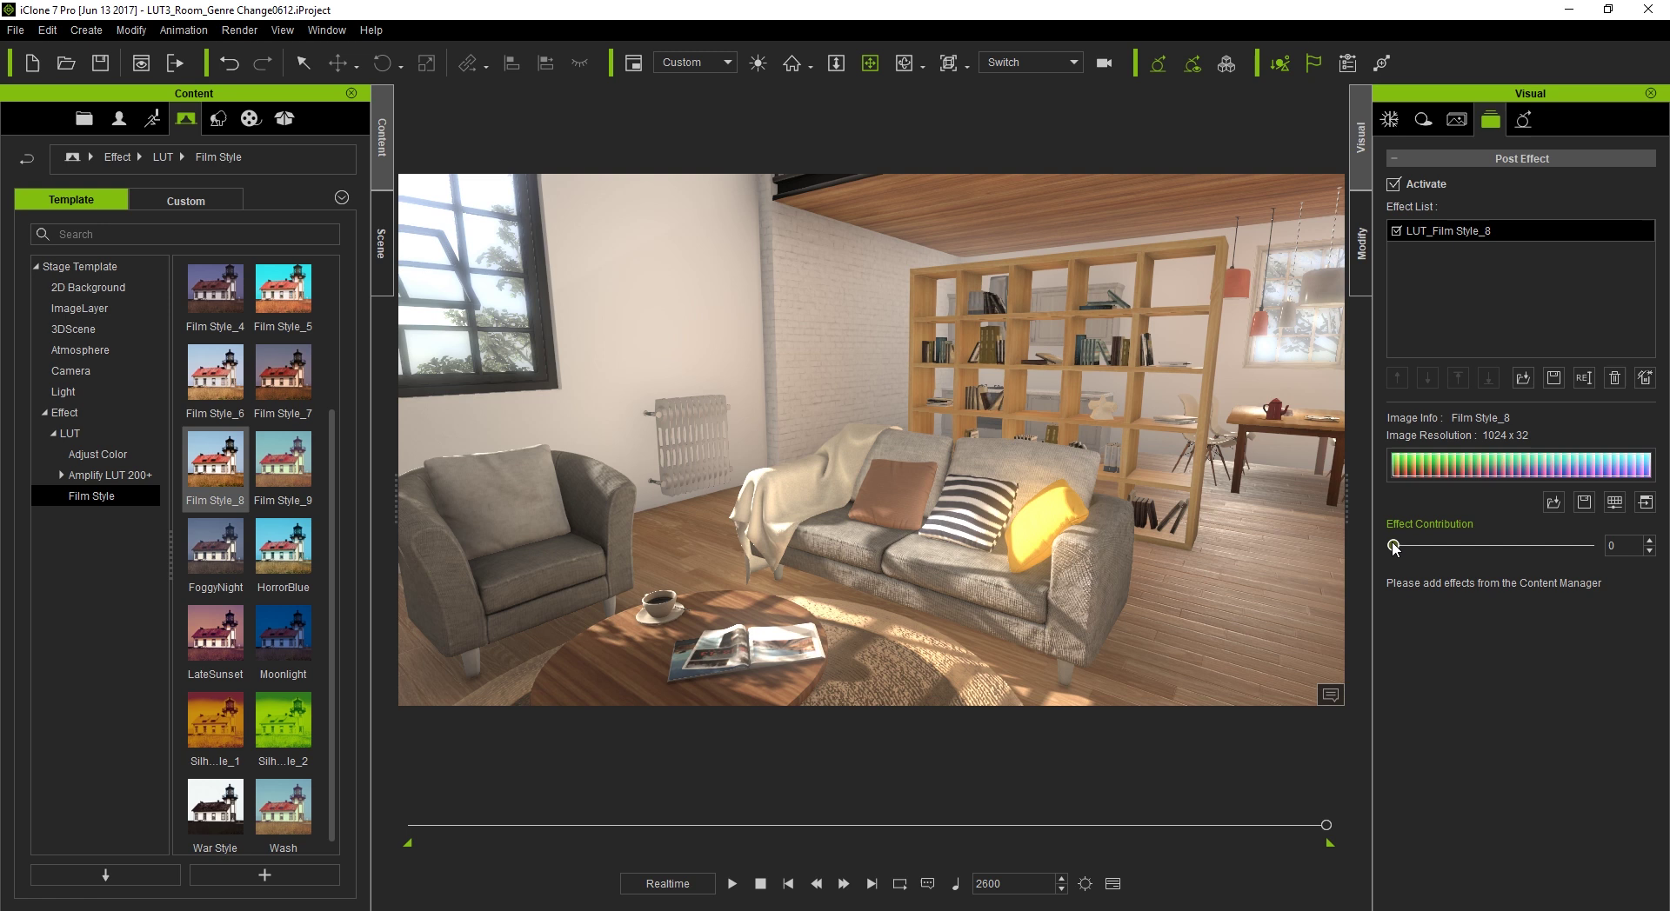
{"action": "left_click_drag", "start_coordinate": [1395, 547], "coordinate": [1548, 547]}
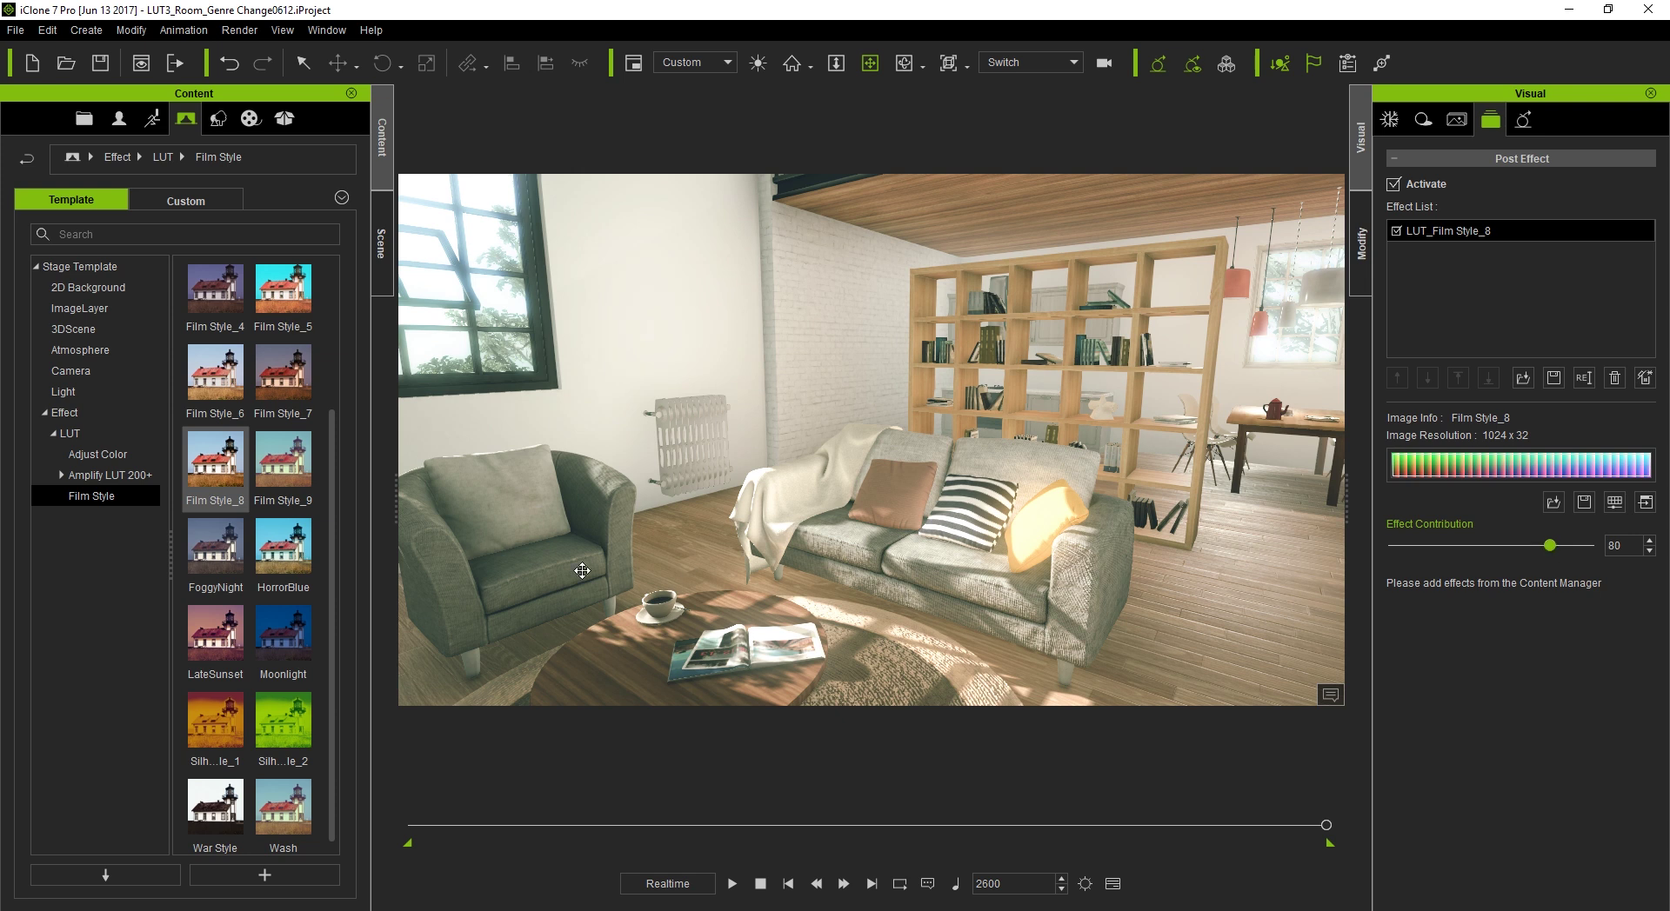
Stack the Wash LUT at 59 contribution and toggle post effects off and on to compare
{"action": "scroll", "coordinate": [334, 589], "scroll_direction": "down", "scroll_amount": 1}
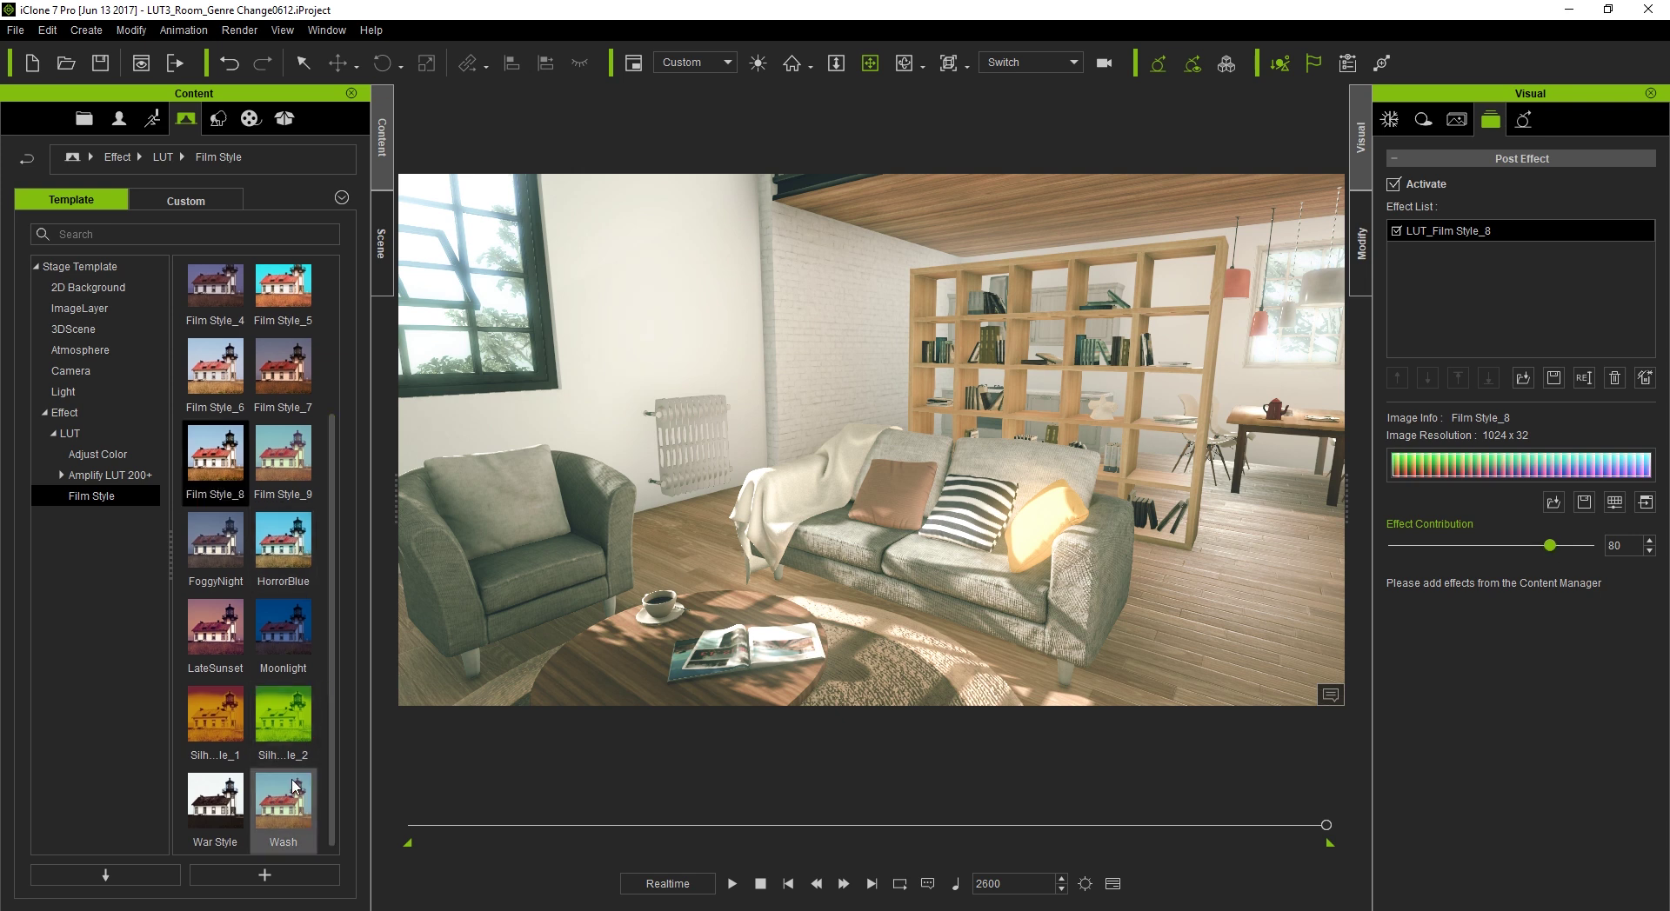
{"action": "left_click_drag", "start_coordinate": [283, 804], "coordinate": [626, 496]}
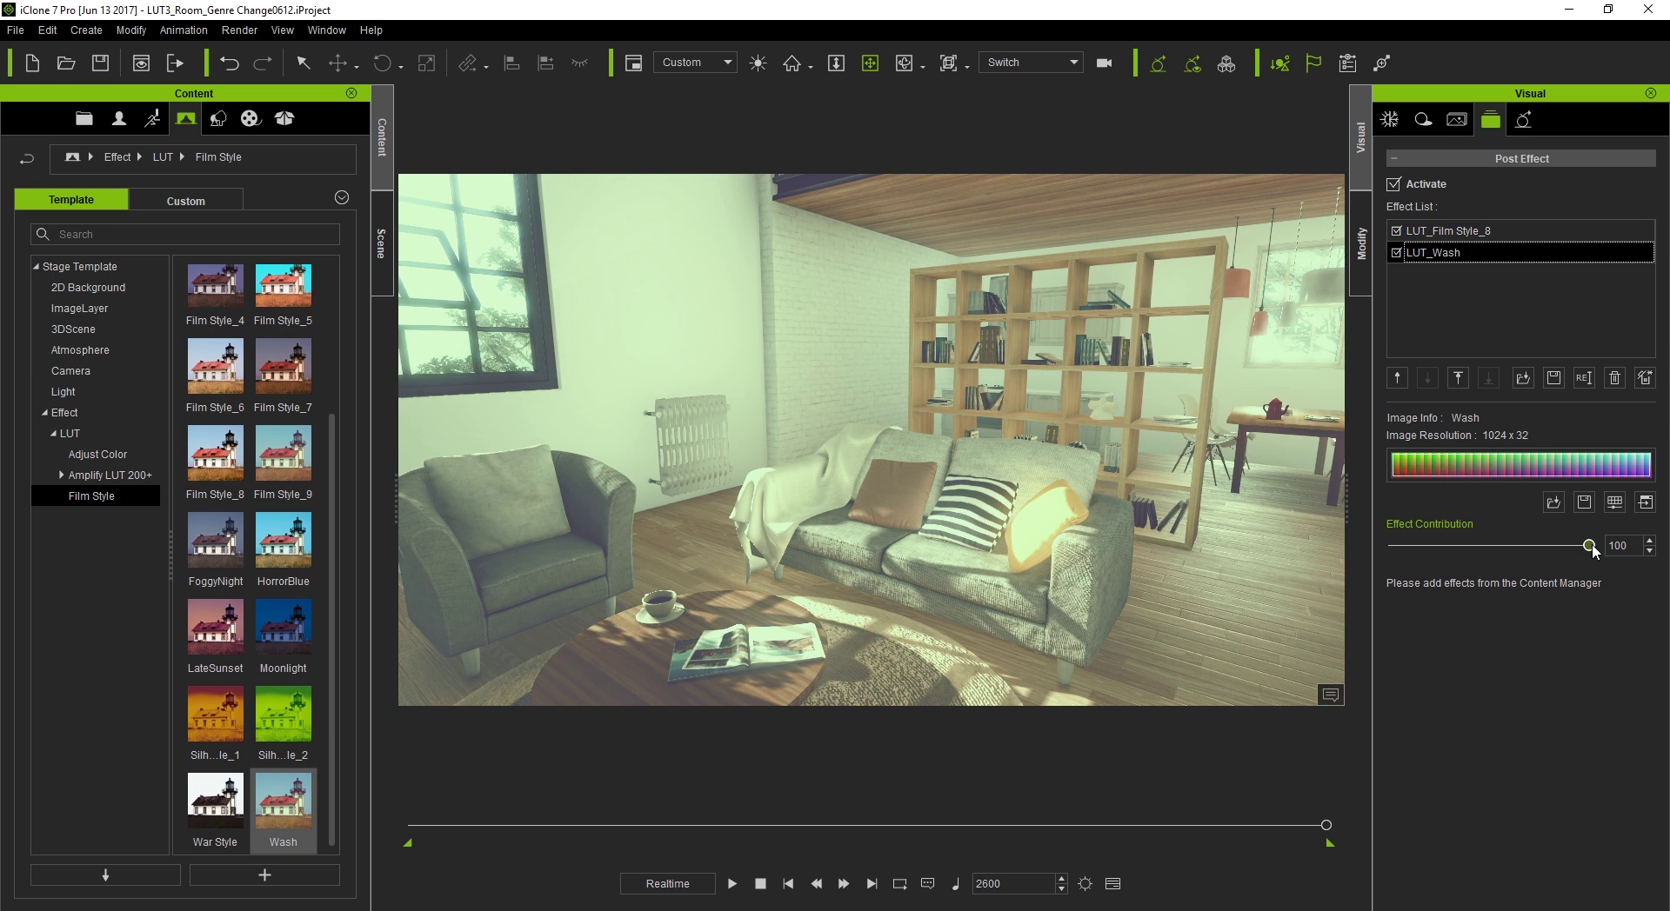
{"action": "left_click_drag", "start_coordinate": [1588, 545], "coordinate": [1512, 549]}
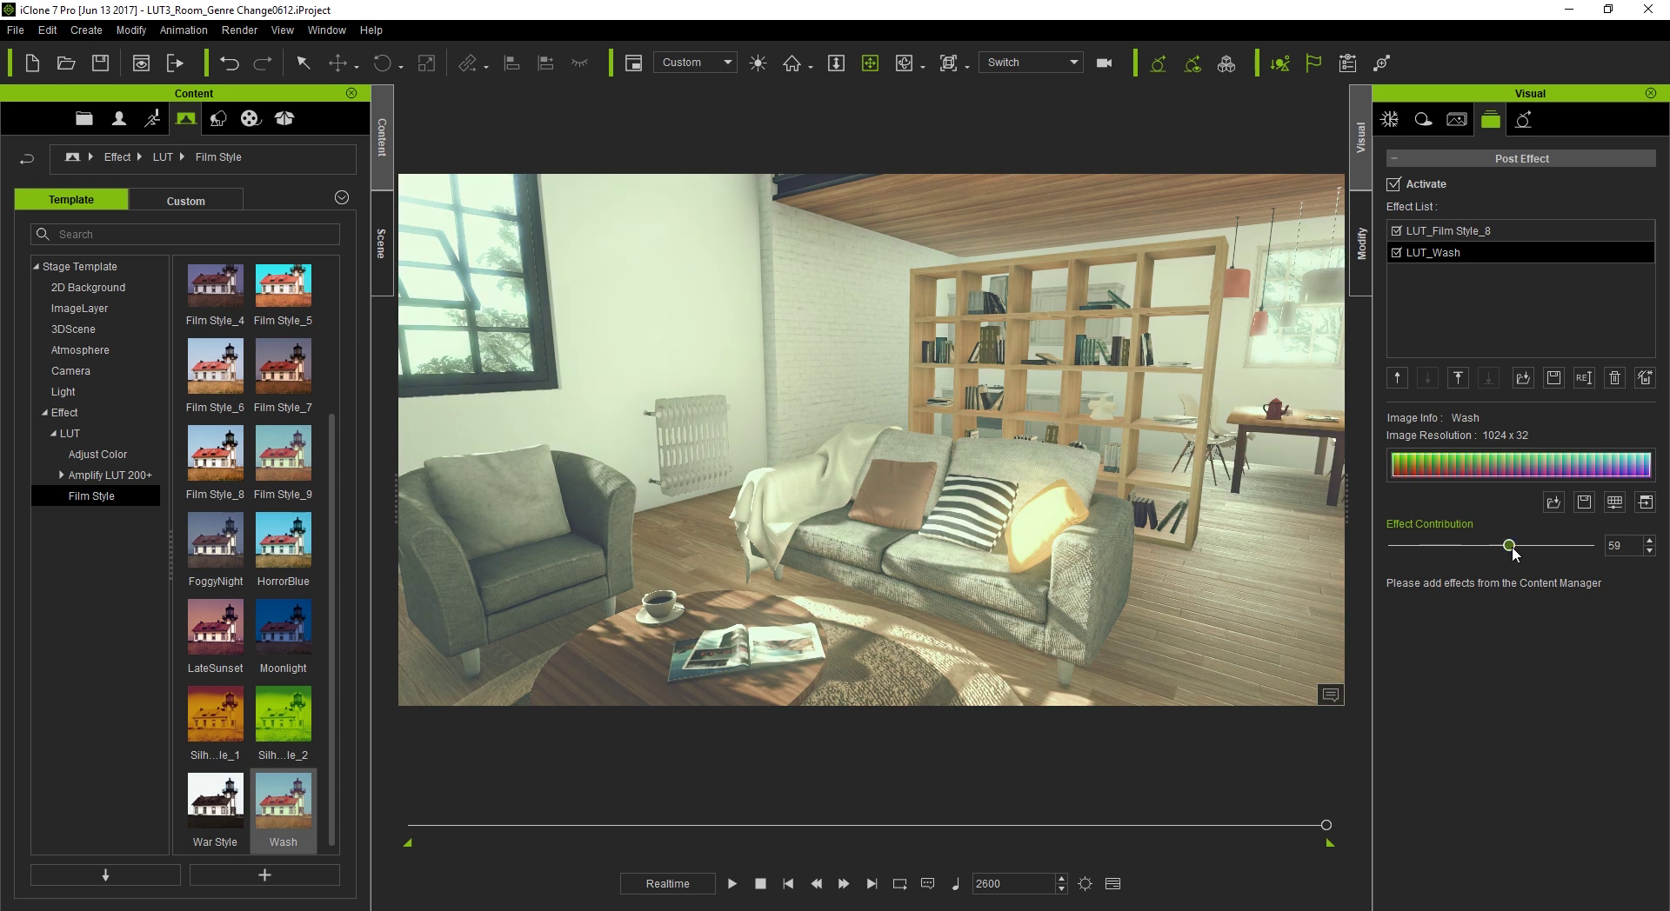
{"action": "left_click", "coordinate": [1394, 184]}
{"action": "left_click", "coordinate": [1395, 184]}
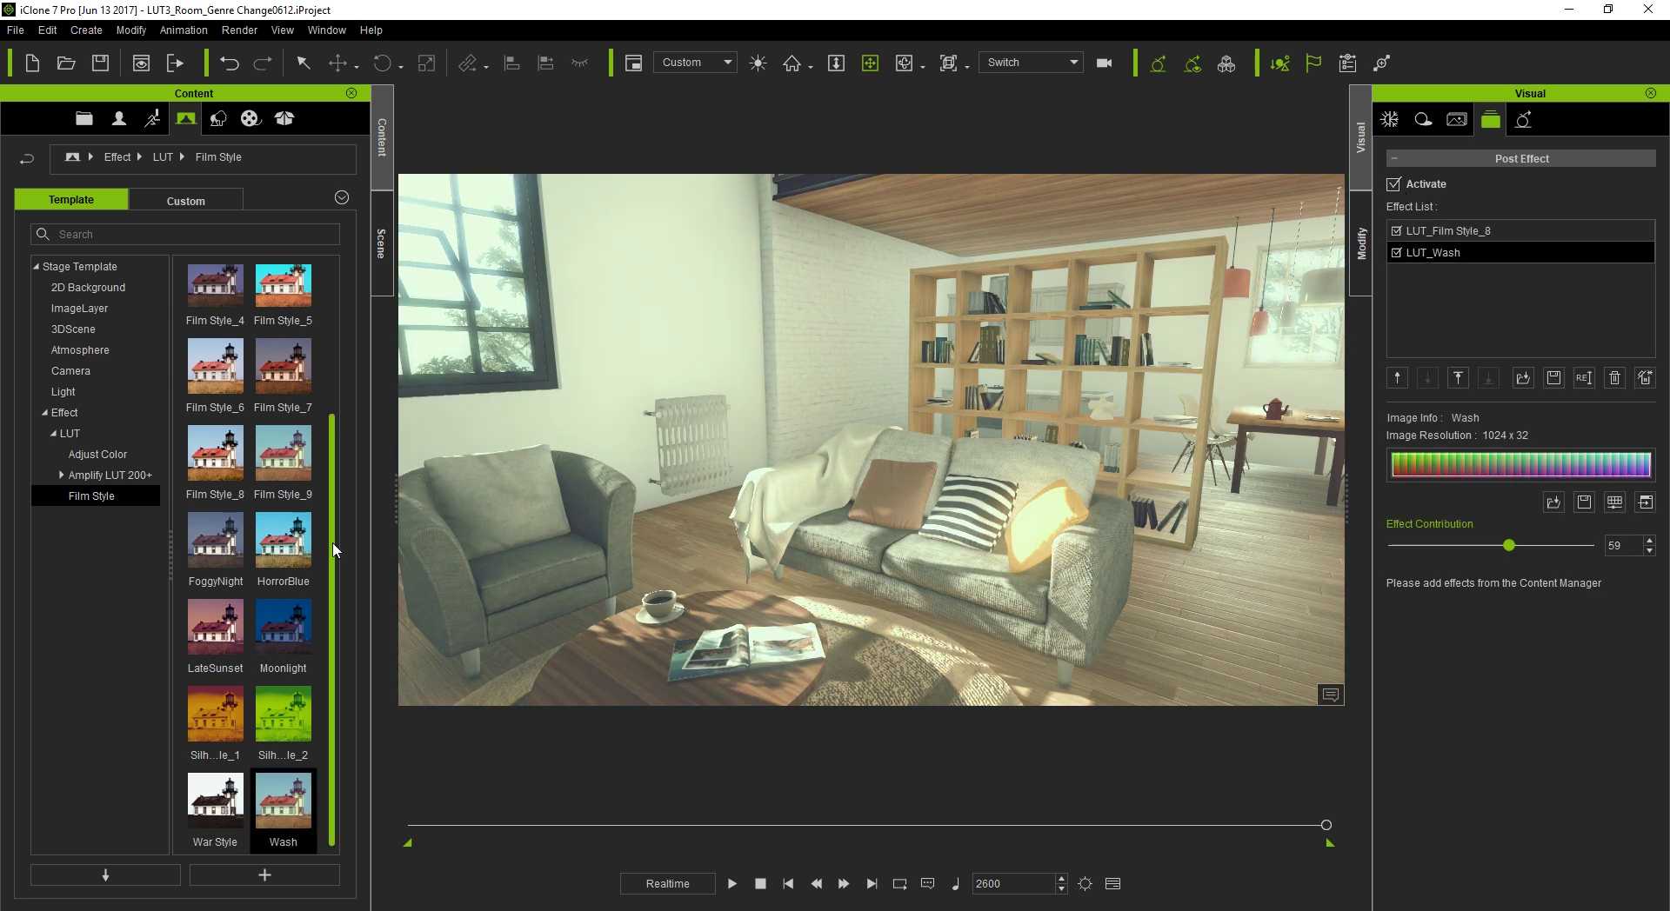
{"action": "left_click_drag", "start_coordinate": [333, 550], "coordinate": [352, 415]}
Add a Color Filter effect from the Effect category to the room
{"action": "left_click", "coordinate": [65, 412]}
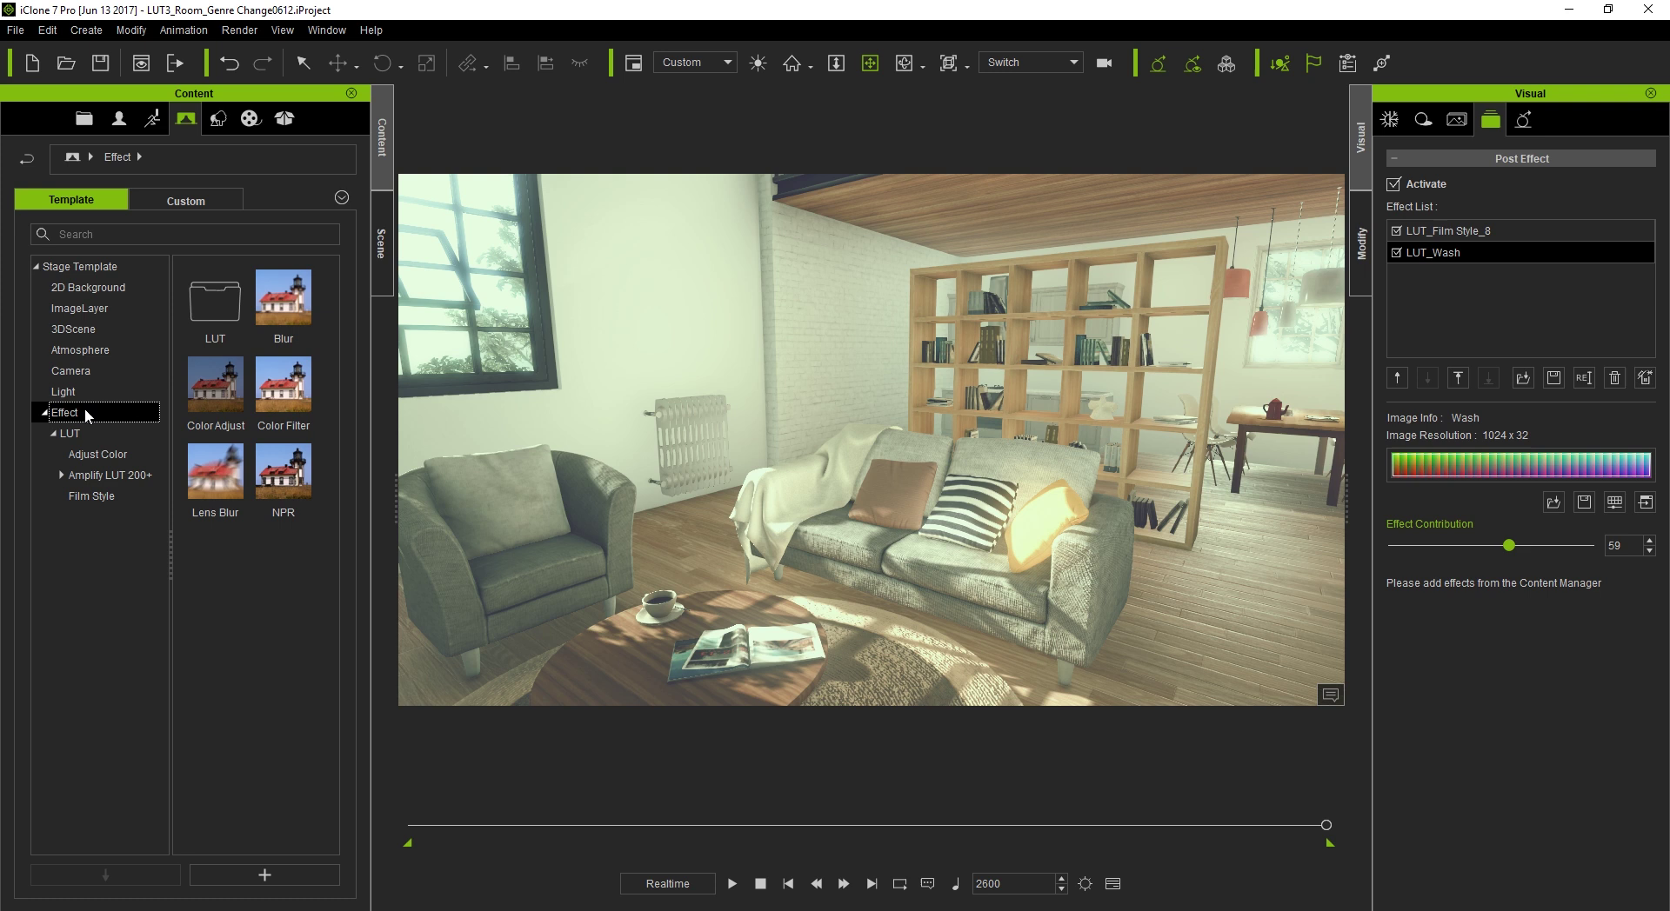
{"action": "left_click", "coordinate": [295, 395]}
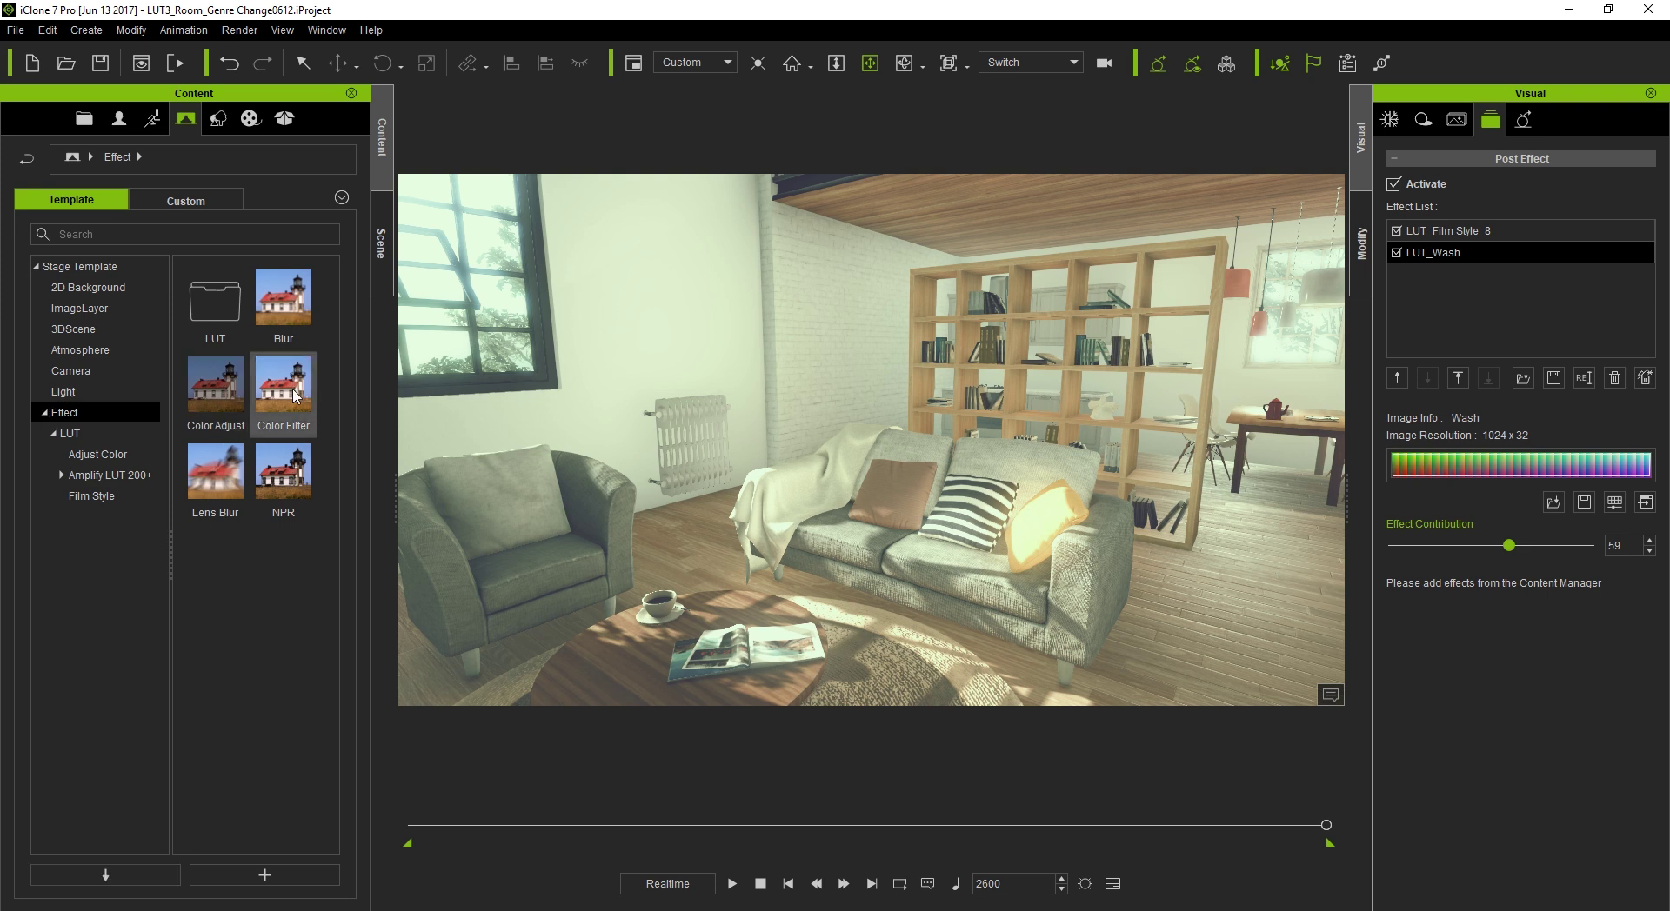
{"action": "left_click_drag", "start_coordinate": [295, 395], "coordinate": [613, 441]}
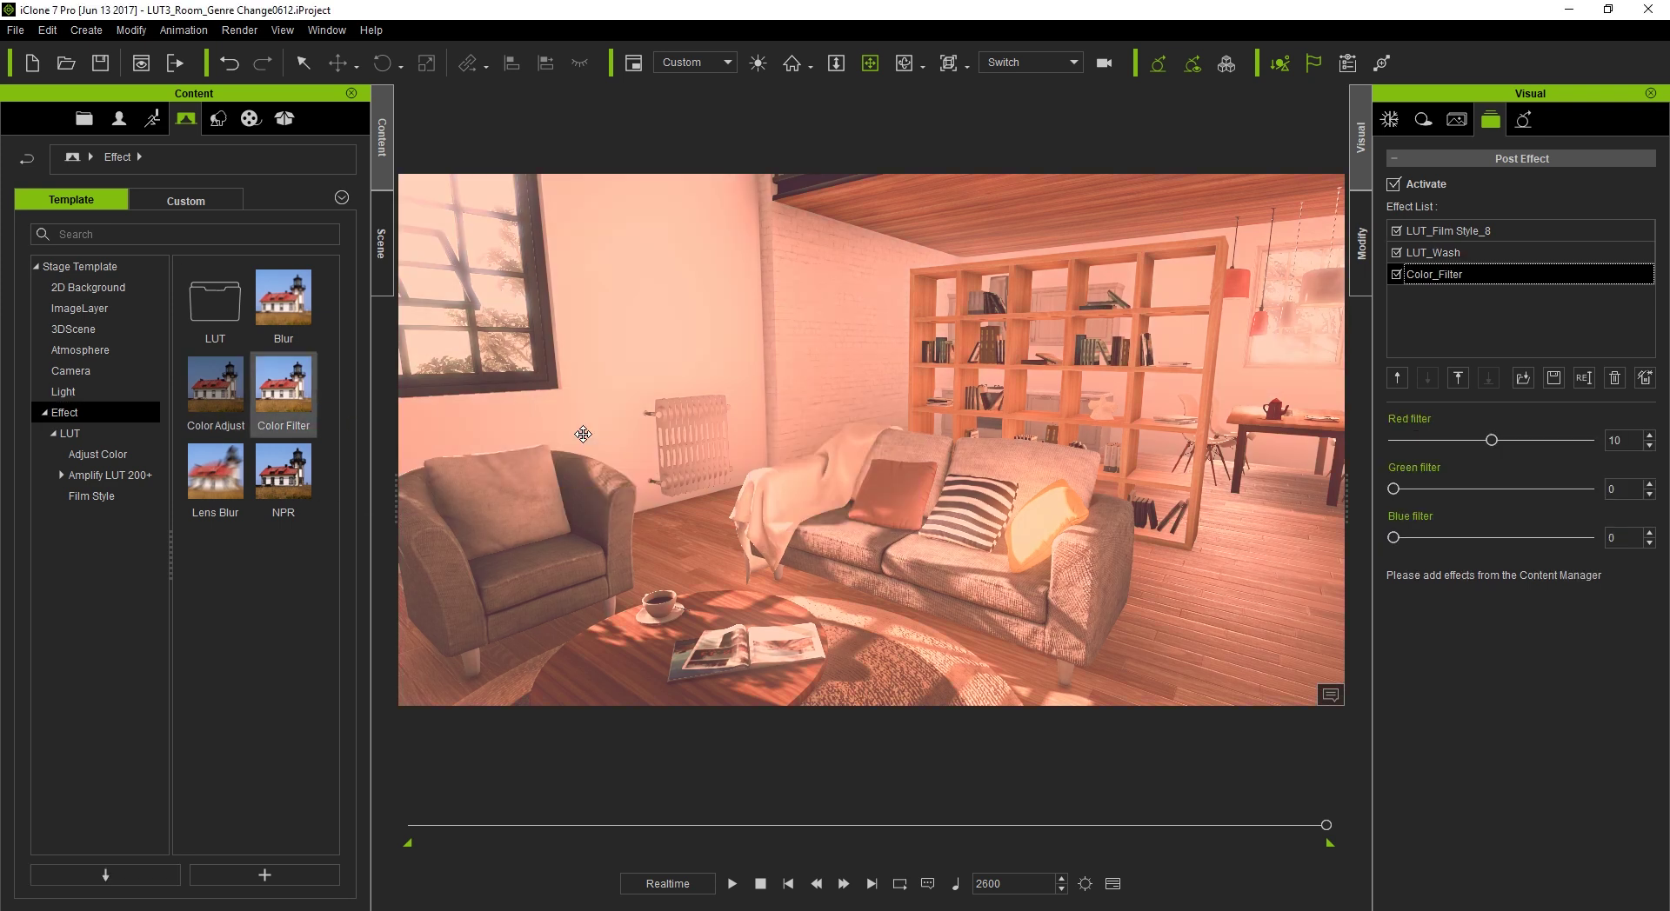
Set the colour filter to red 7, green 8, blue 11, and toggle post effects to compare
{"action": "left_click_drag", "start_coordinate": [1393, 489], "coordinate": [1467, 493]}
{"action": "left_click_drag", "start_coordinate": [1393, 538], "coordinate": [1475, 494]}
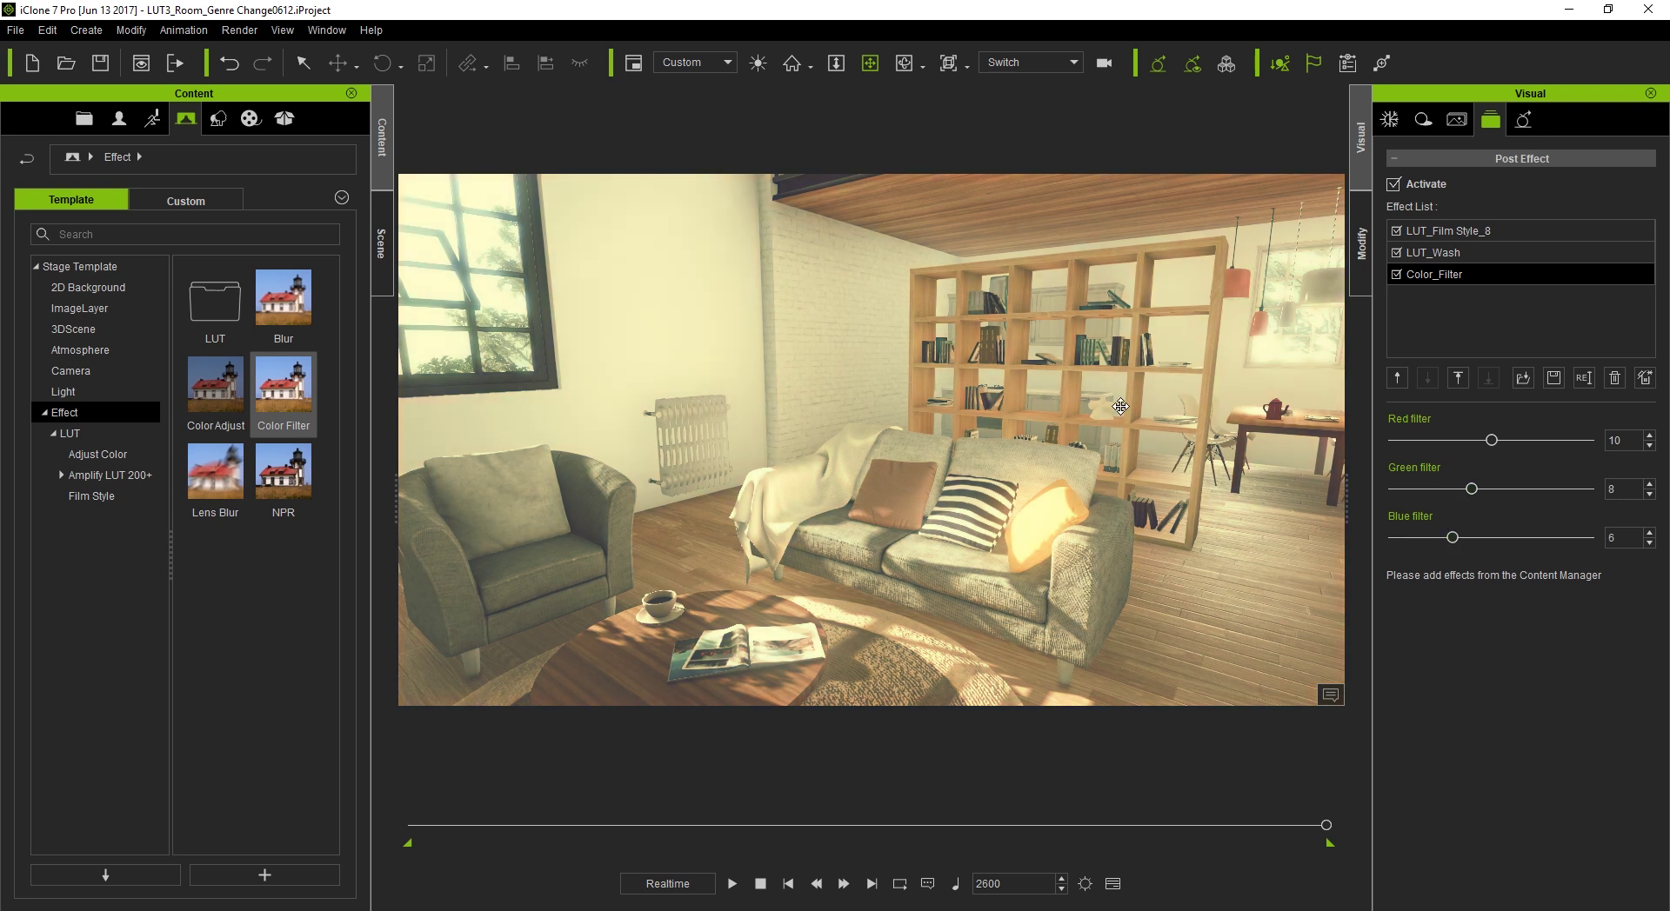
{"action": "left_click_drag", "start_coordinate": [1492, 440], "coordinate": [1451, 440]}
{"action": "left_click_drag", "start_coordinate": [1452, 537], "coordinate": [1501, 537]}
{"action": "left_click_drag", "start_coordinate": [1452, 440], "coordinate": [1462, 440]}
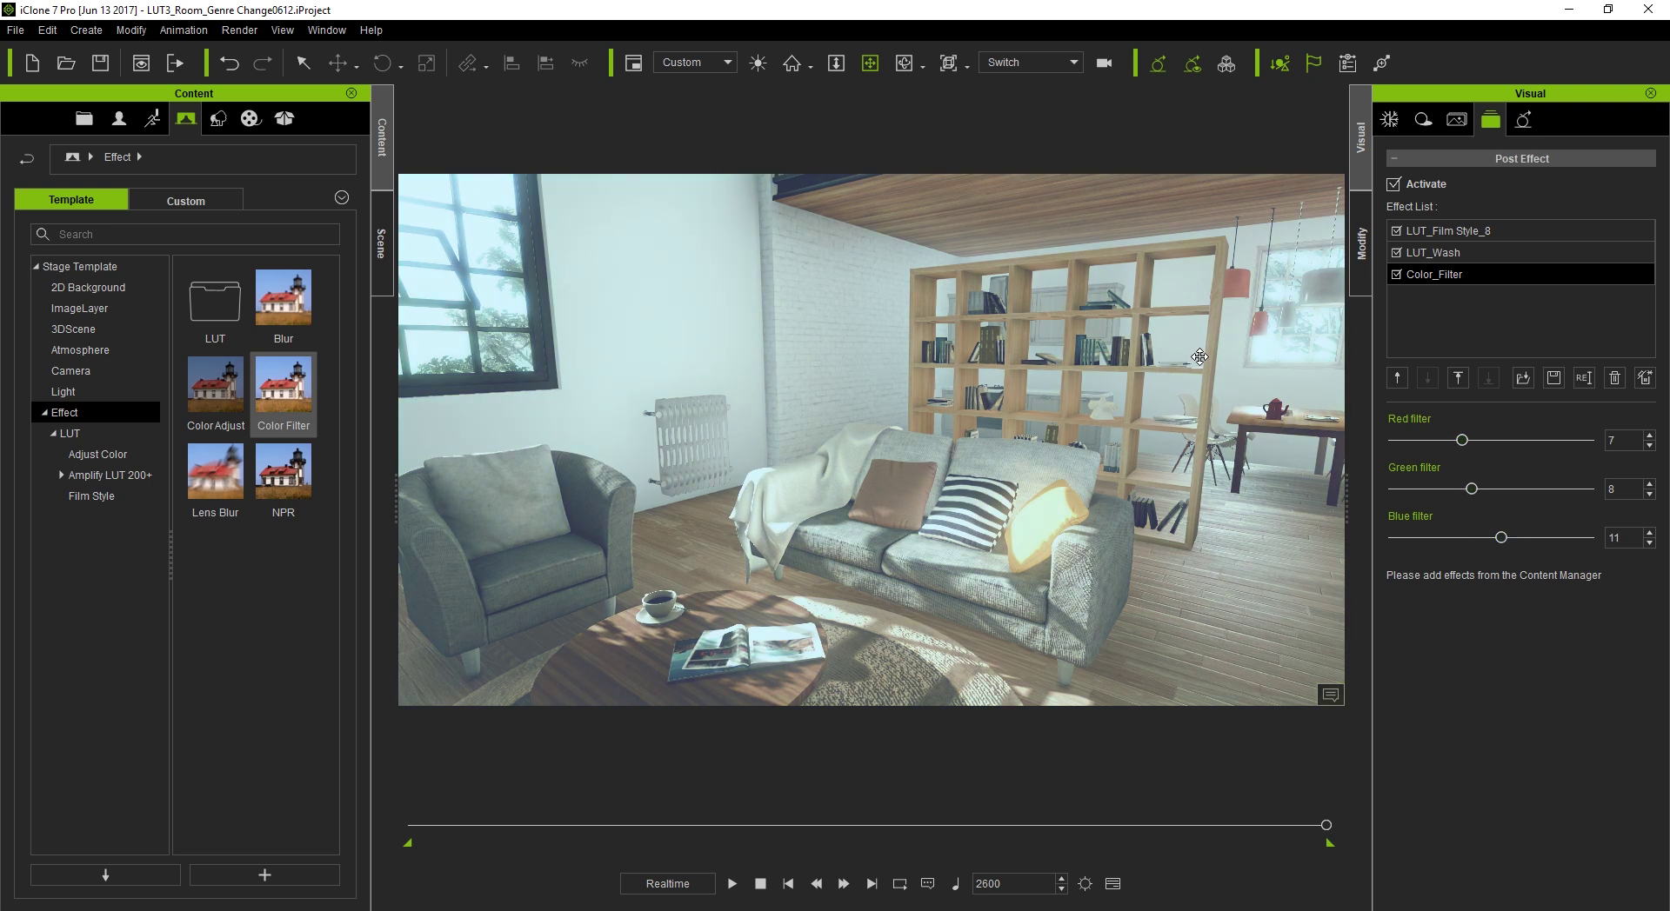
{"action": "left_click", "coordinate": [1395, 185]}
{"action": "left_click", "coordinate": [1395, 184]}
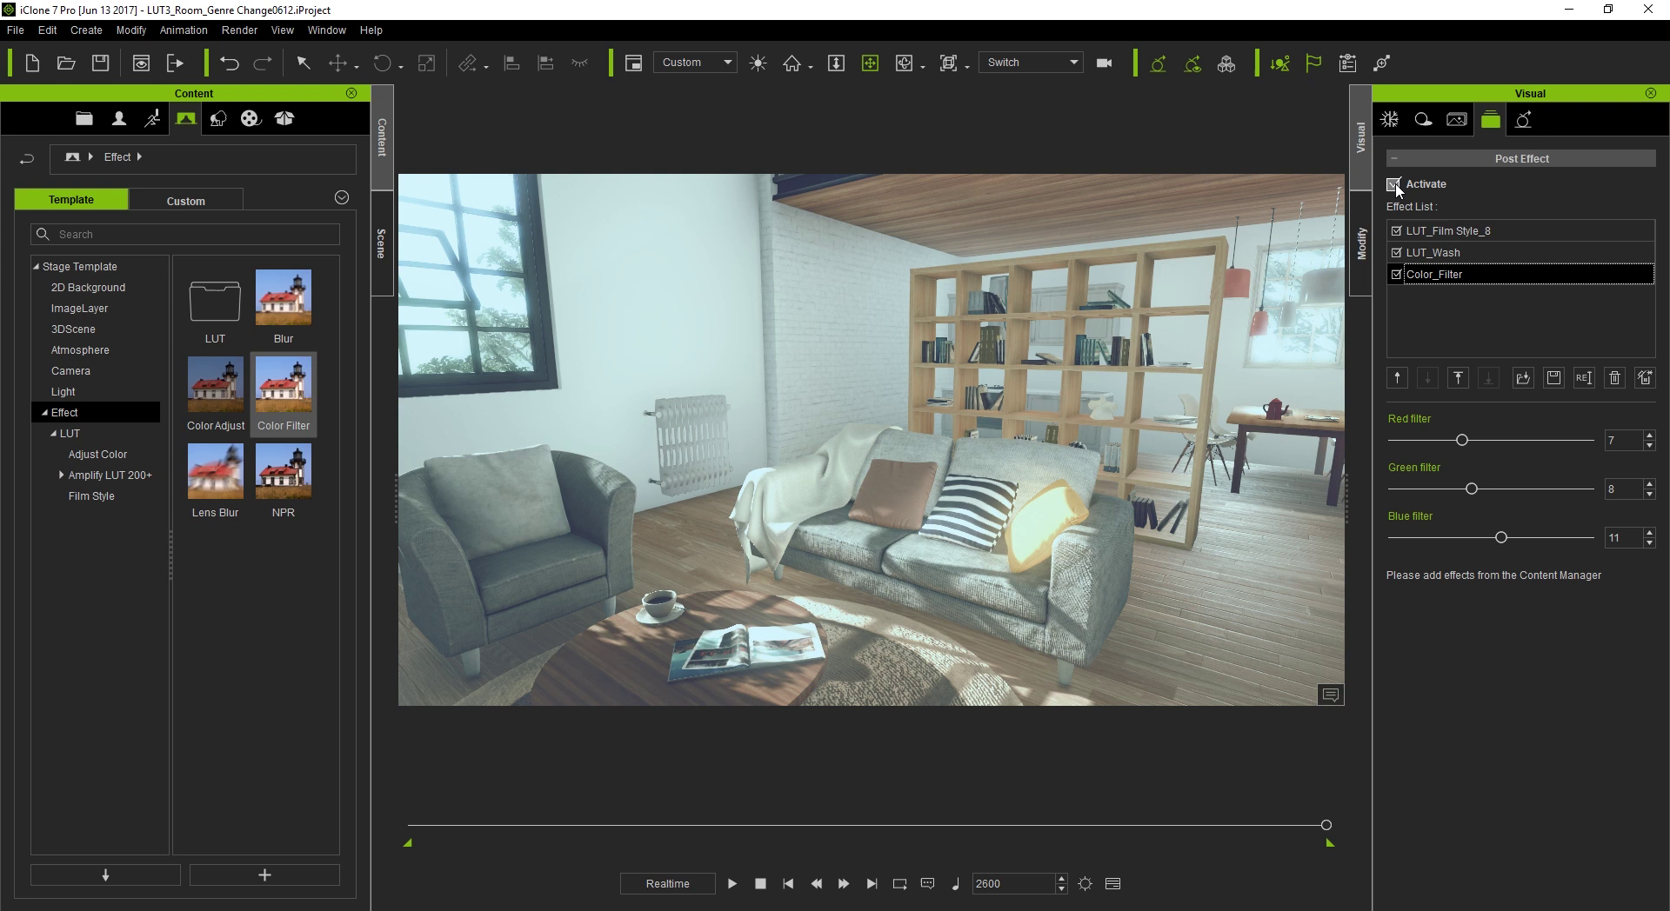
Save the post effect stack as LUT_Morning.iEffect, overwriting it, and view the Custom Effect templates
{"action": "left_click", "coordinate": [1554, 380]}
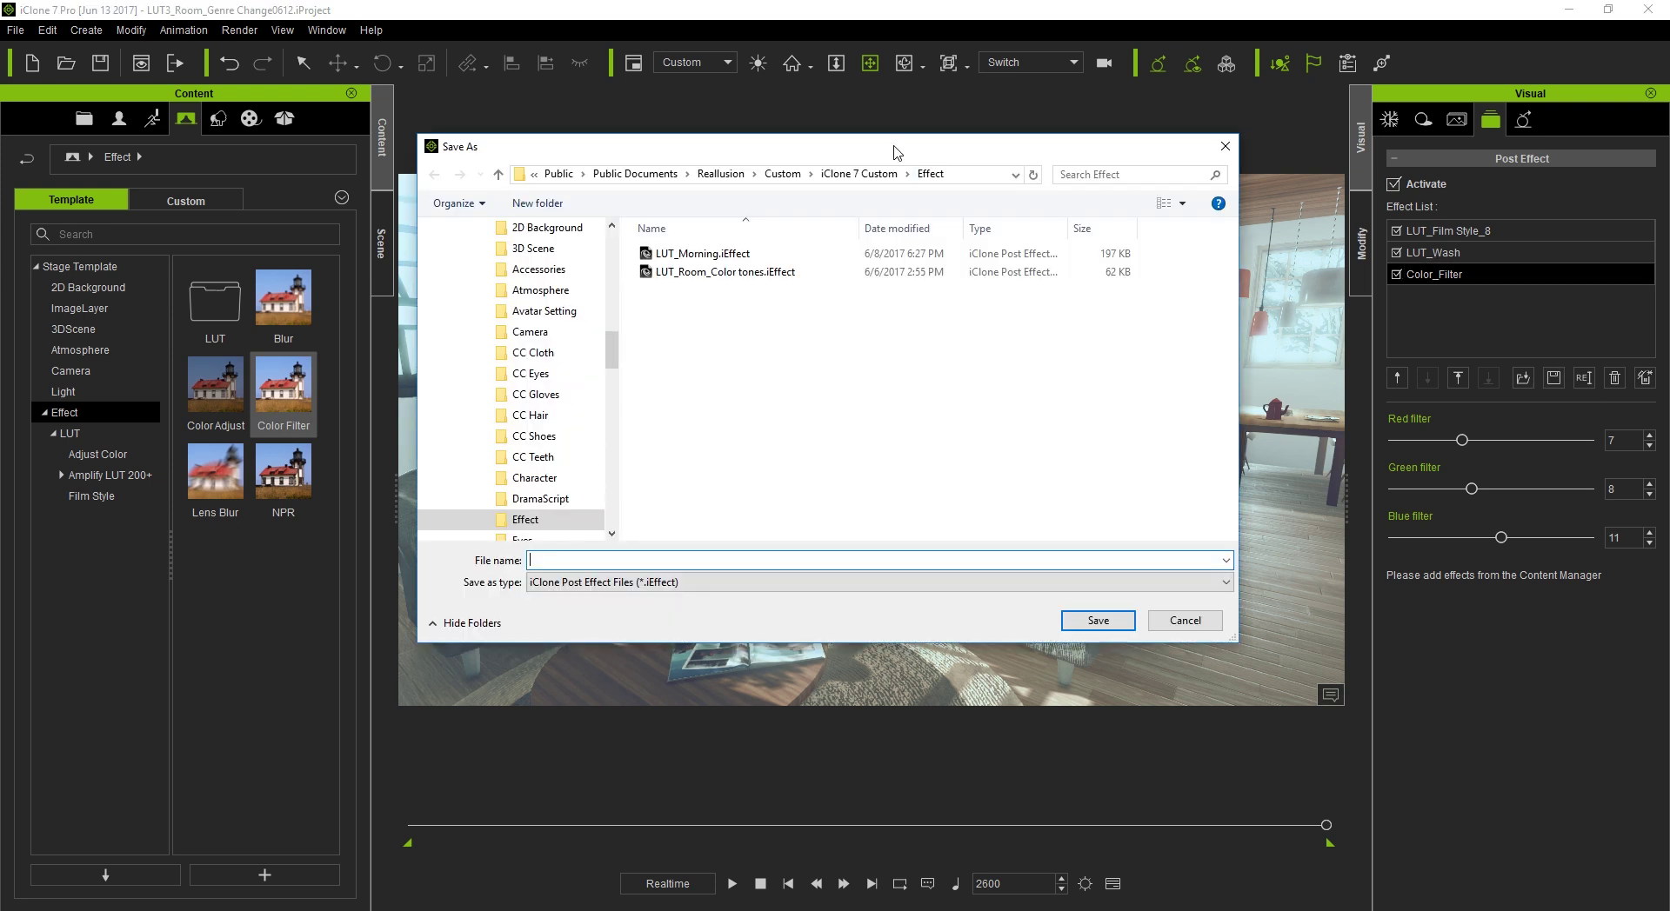
{"action": "left_click", "coordinate": [757, 296]}
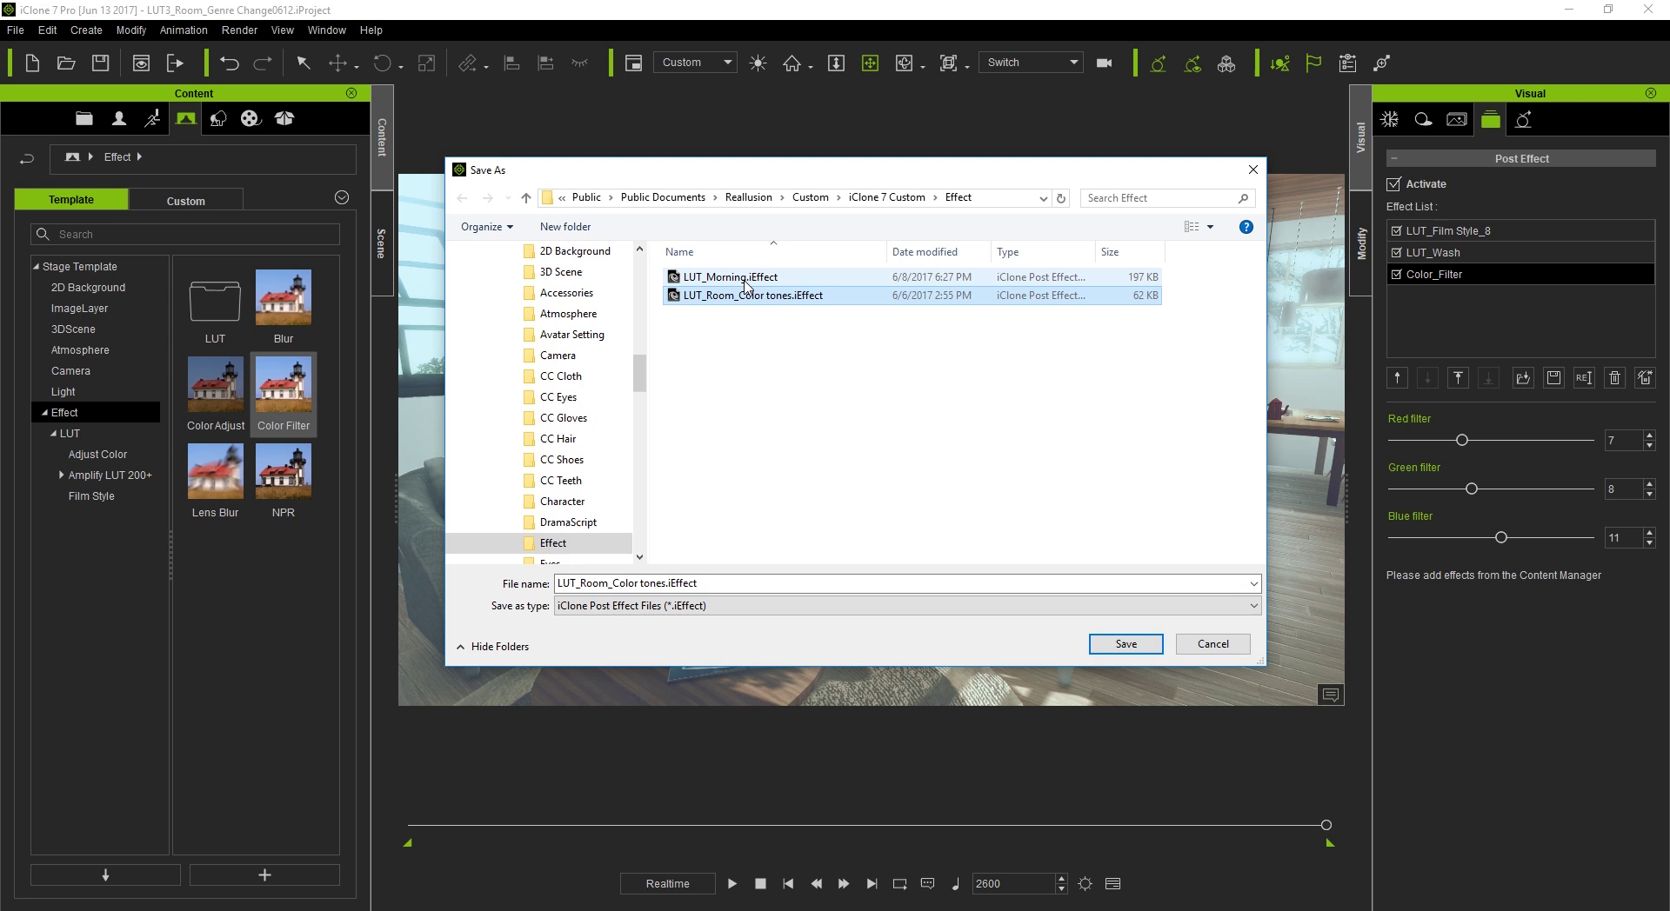
{"action": "left_click", "coordinate": [745, 278]}
{"action": "left_click", "coordinate": [1125, 644]}
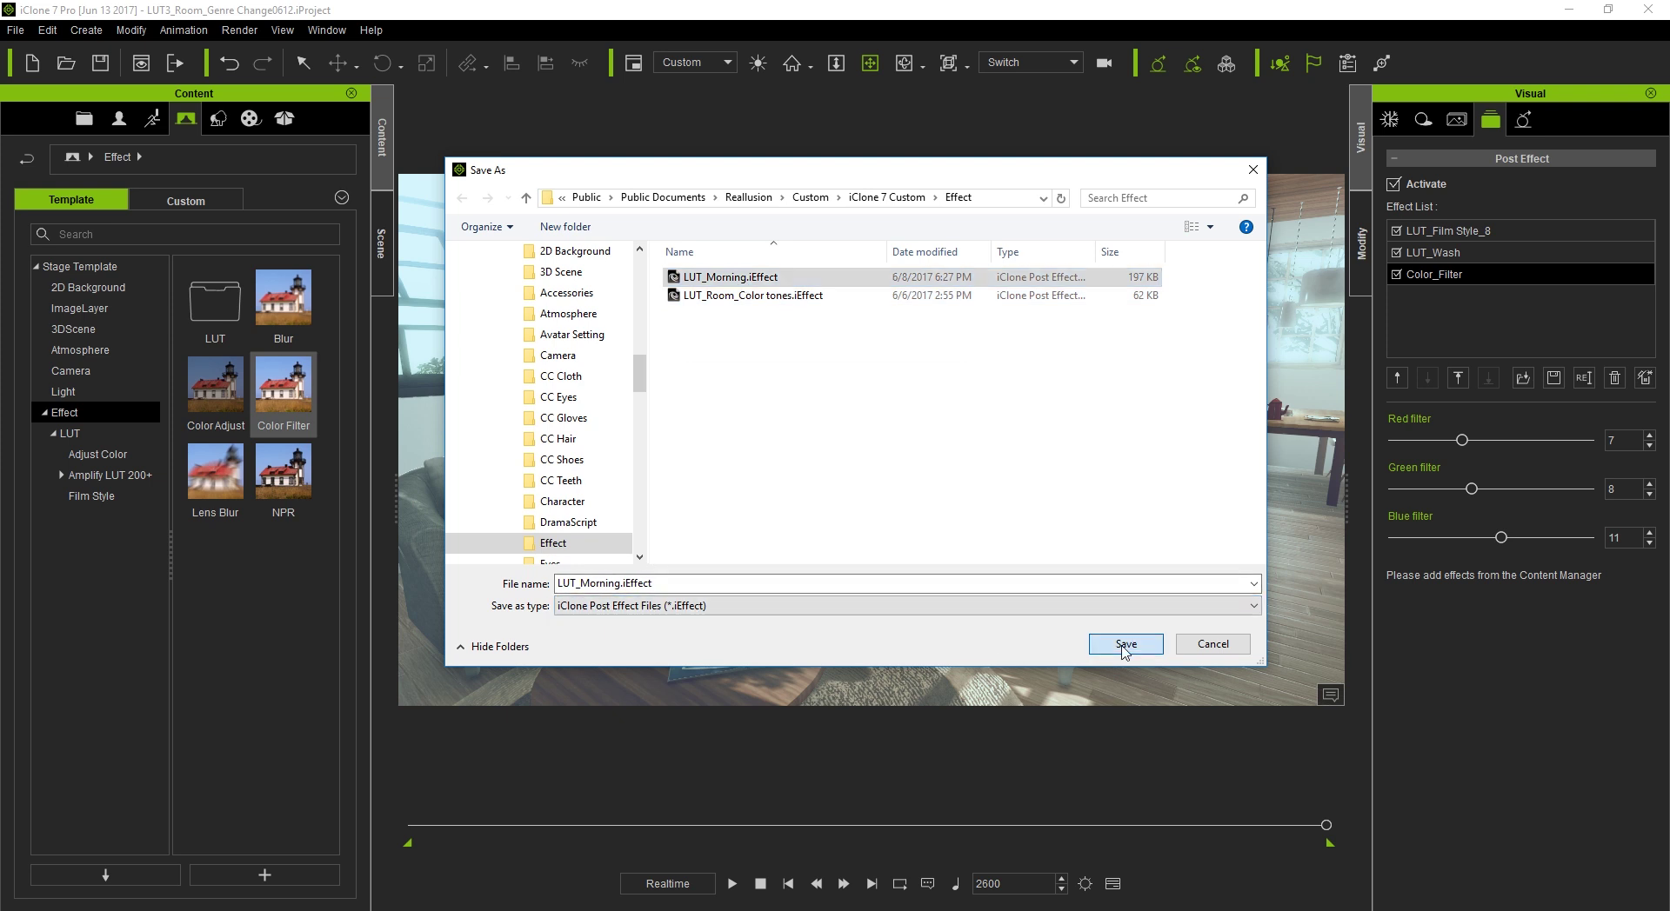
{"action": "left_click", "coordinate": [877, 466]}
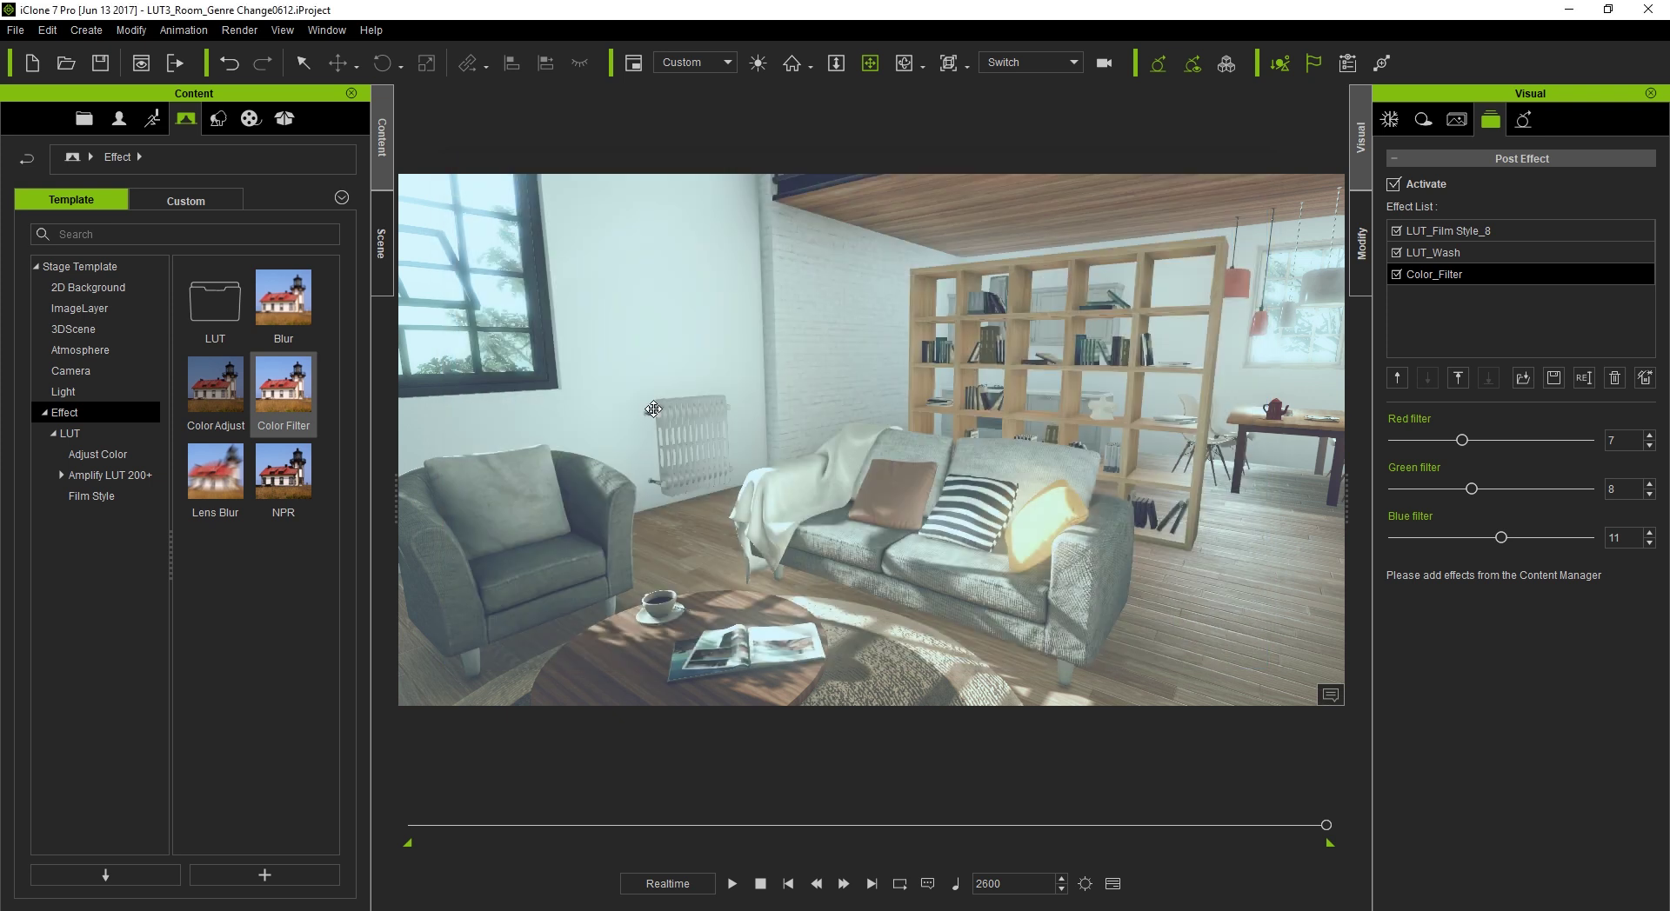
{"action": "left_click", "coordinate": [190, 198]}
{"action": "left_click", "coordinate": [70, 414]}
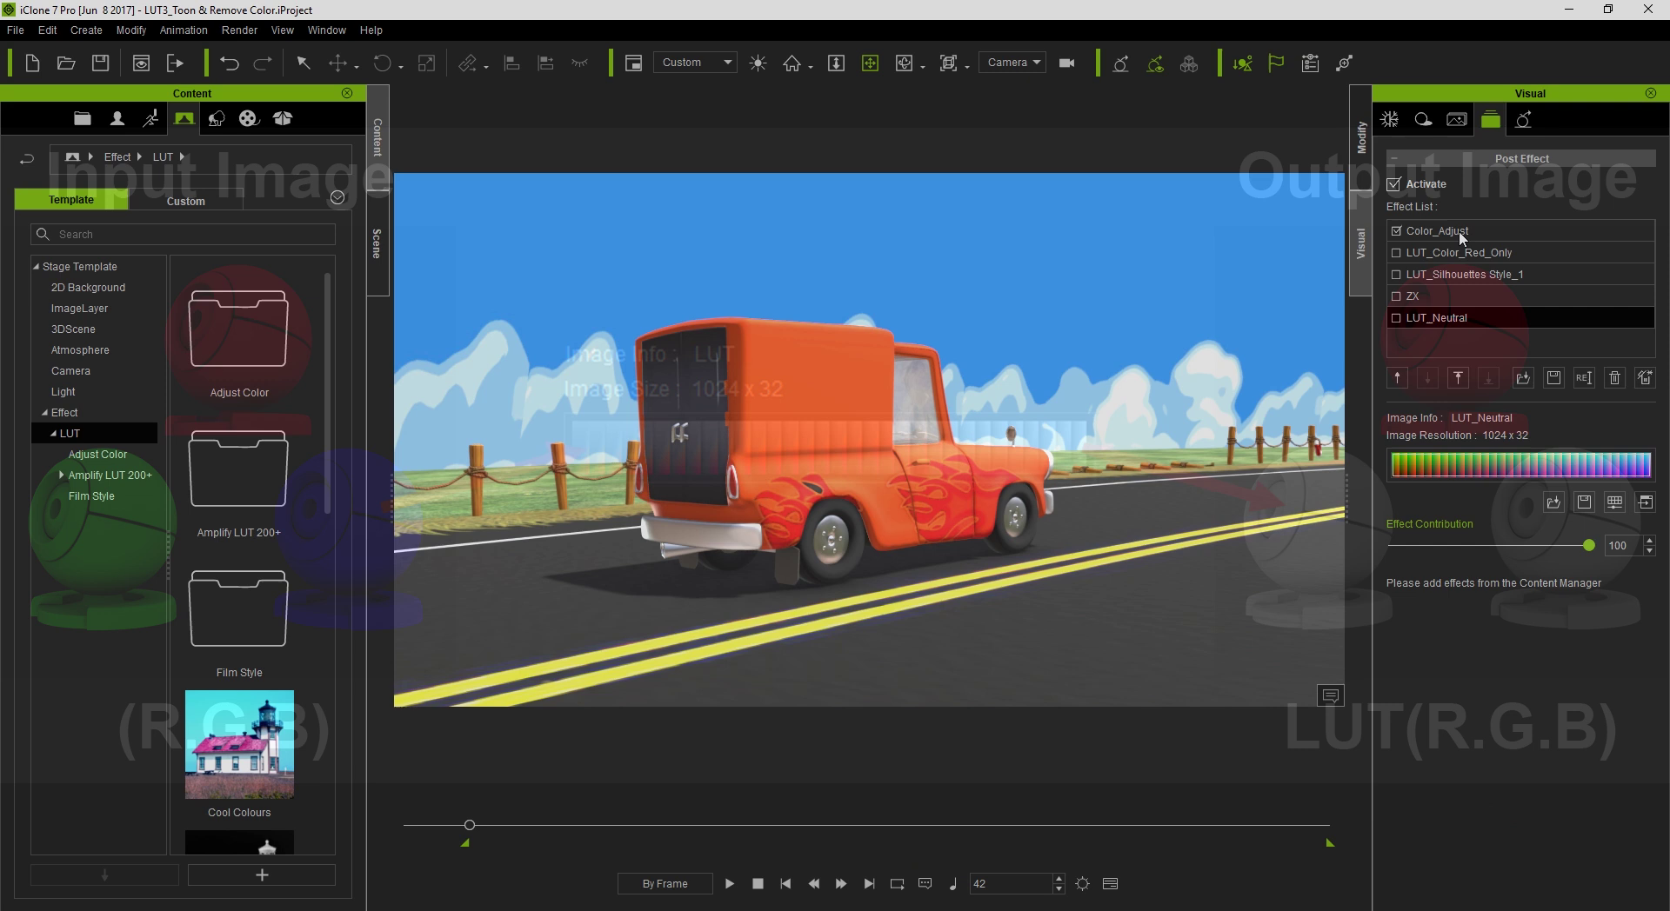
Preview the LUT_Color_Red_Only effect on the van scene, then switch it off
{"action": "left_click", "coordinate": [1454, 252]}
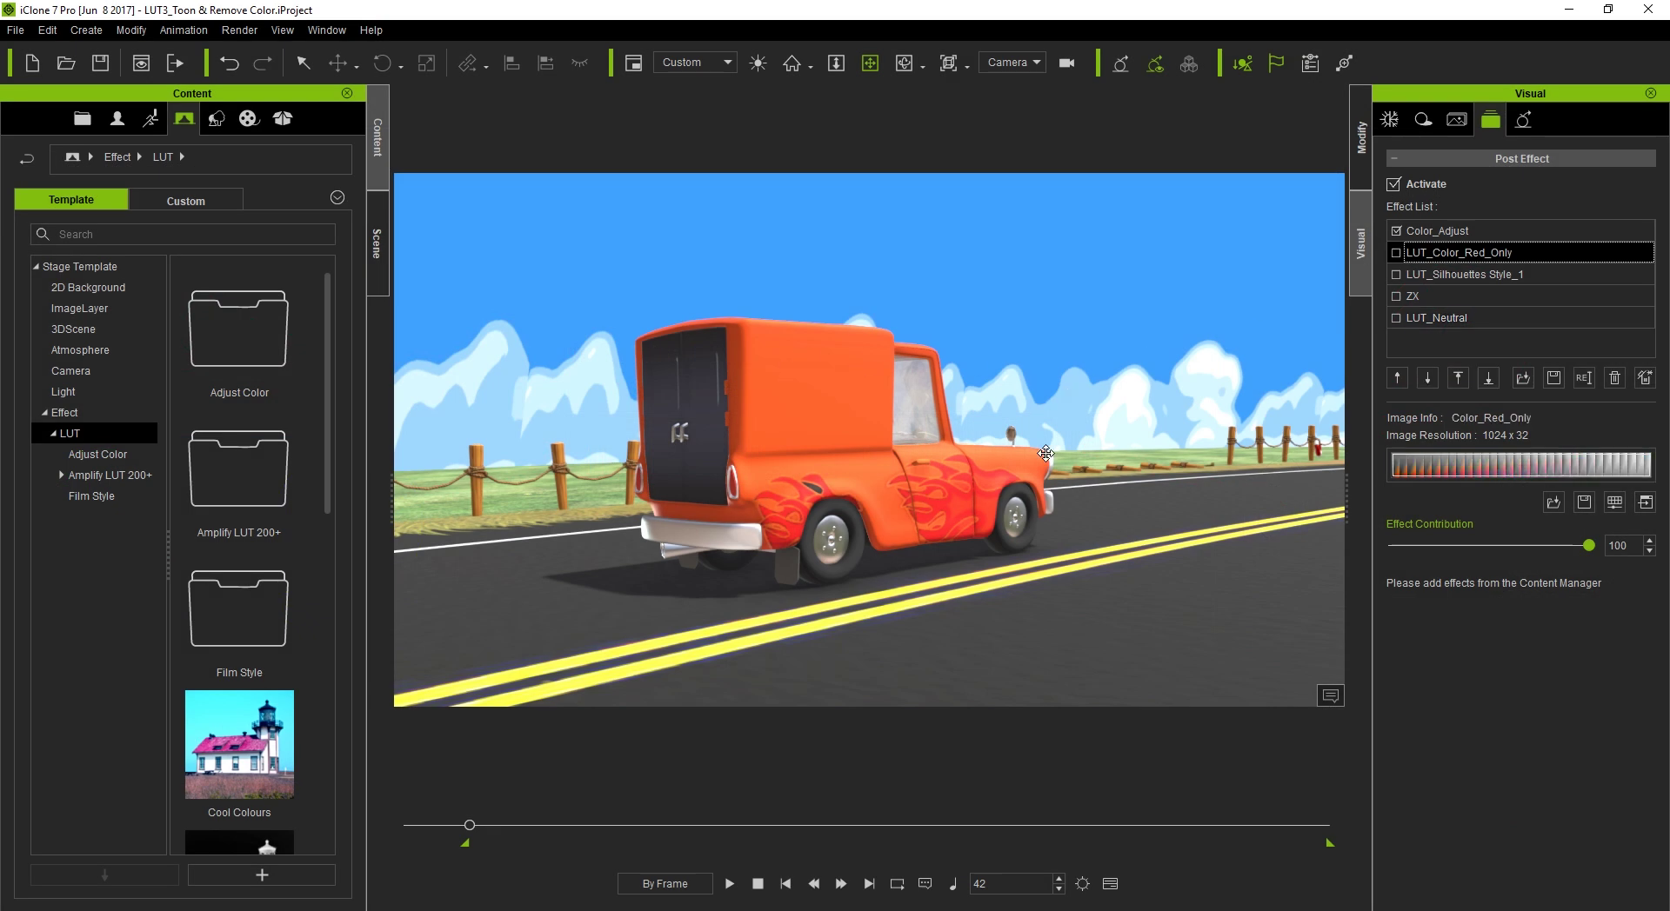
{"action": "left_click", "coordinate": [1396, 253]}
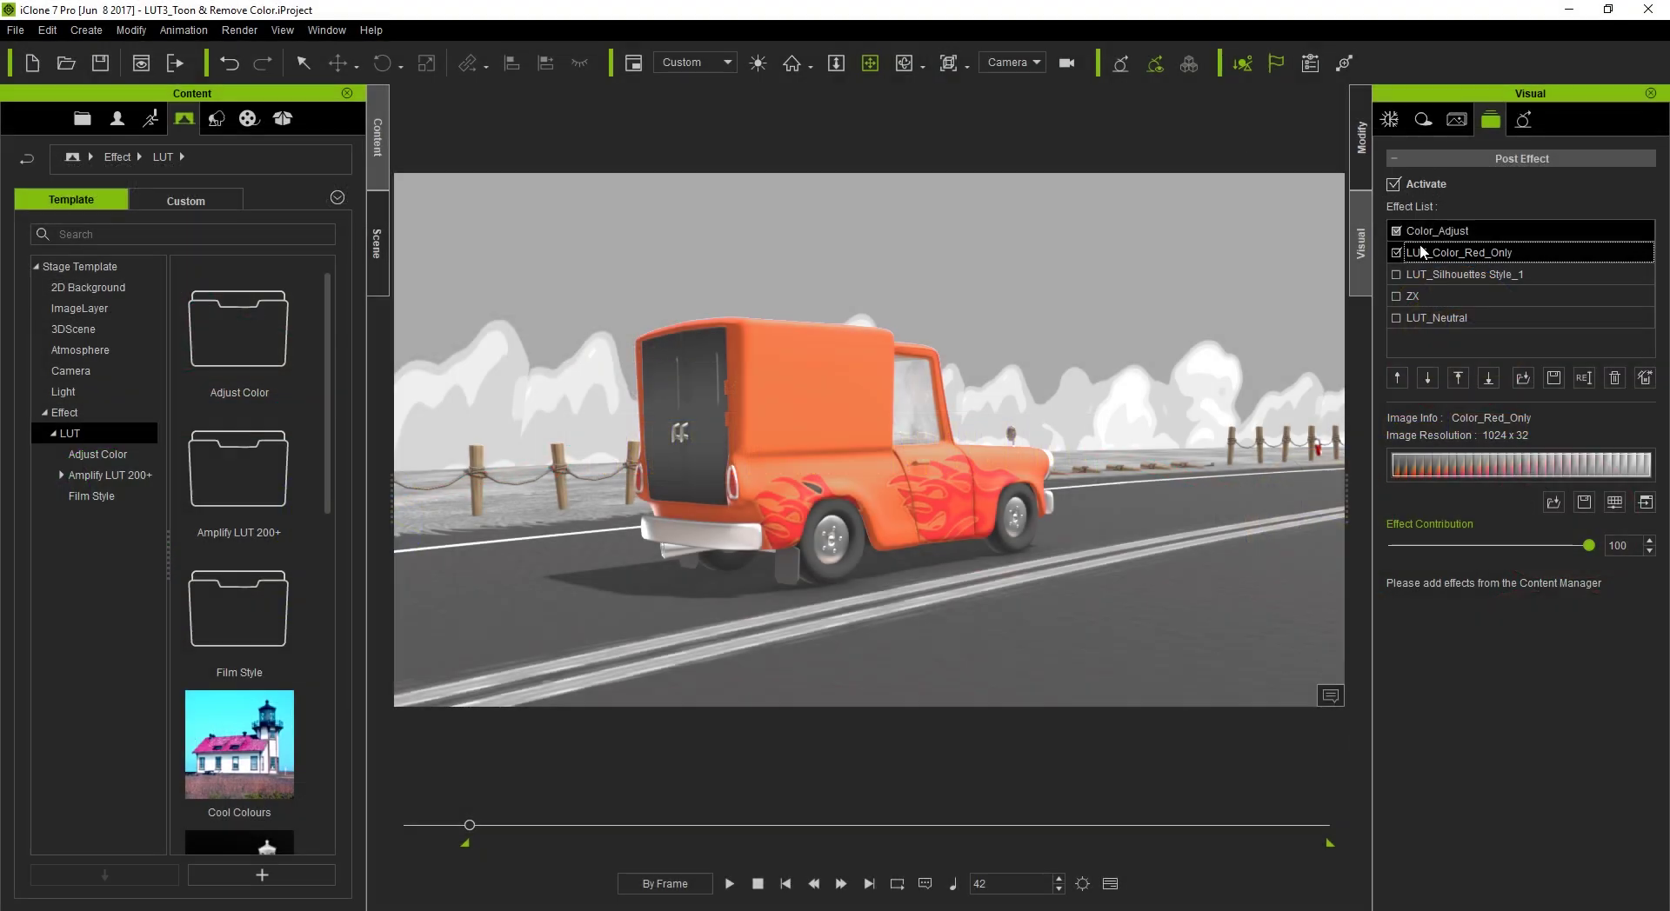
{"action": "left_click", "coordinate": [1396, 253]}
Preview the LUT_Silhouettes Style_1 effect and its image, then switch it off
{"action": "left_click", "coordinate": [1397, 275]}
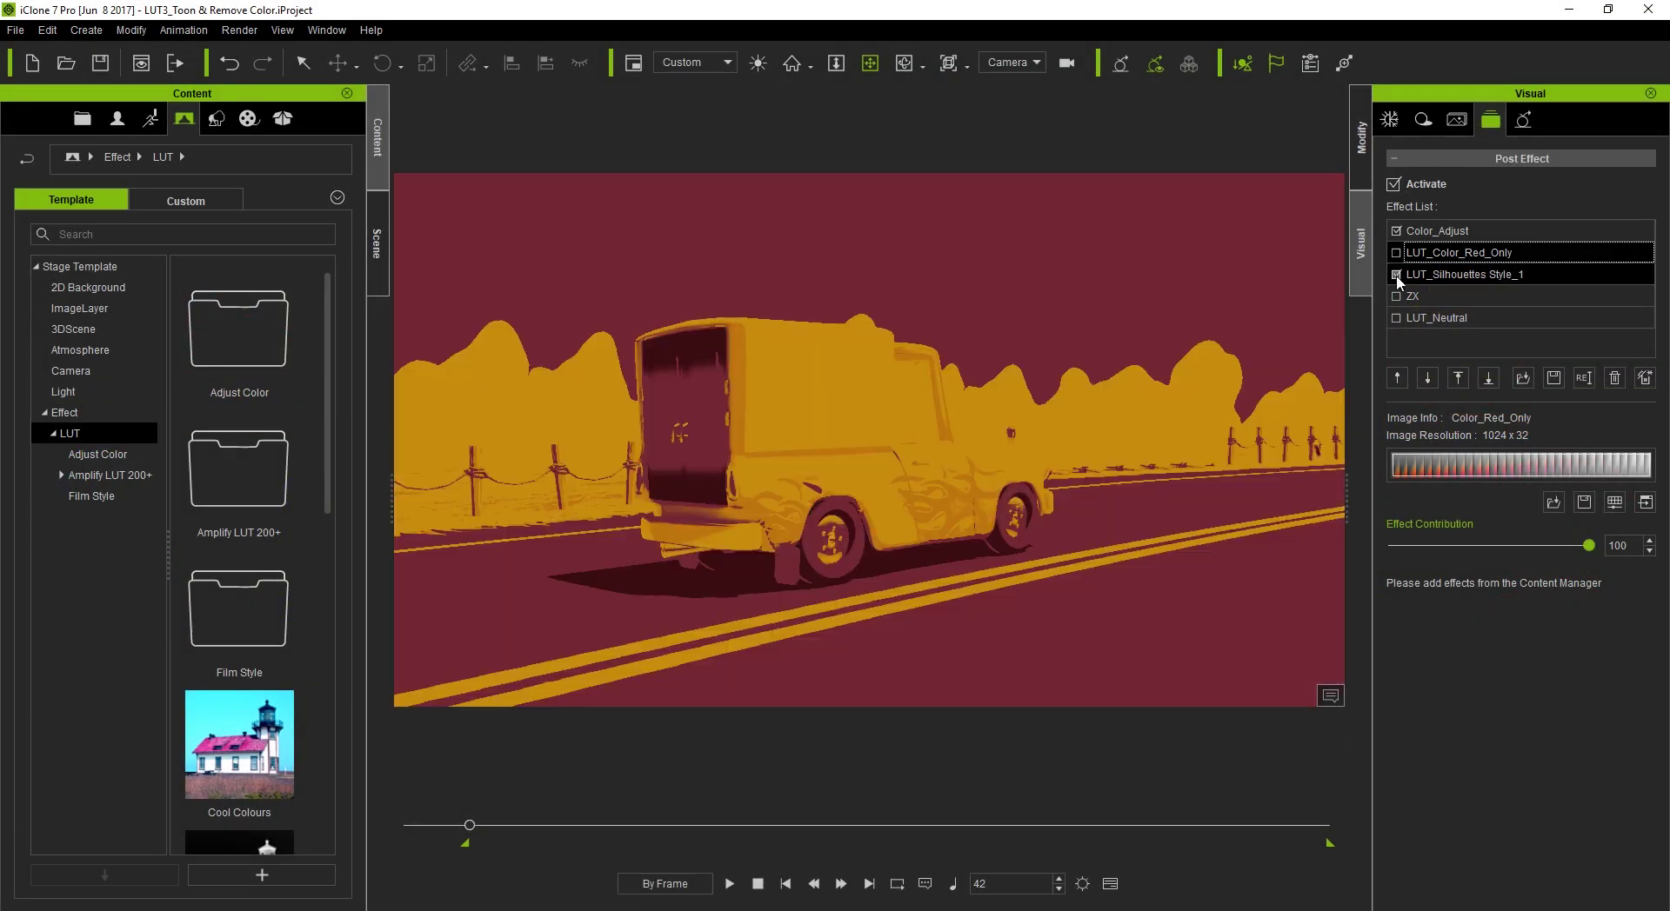
{"action": "left_click", "coordinate": [1439, 273]}
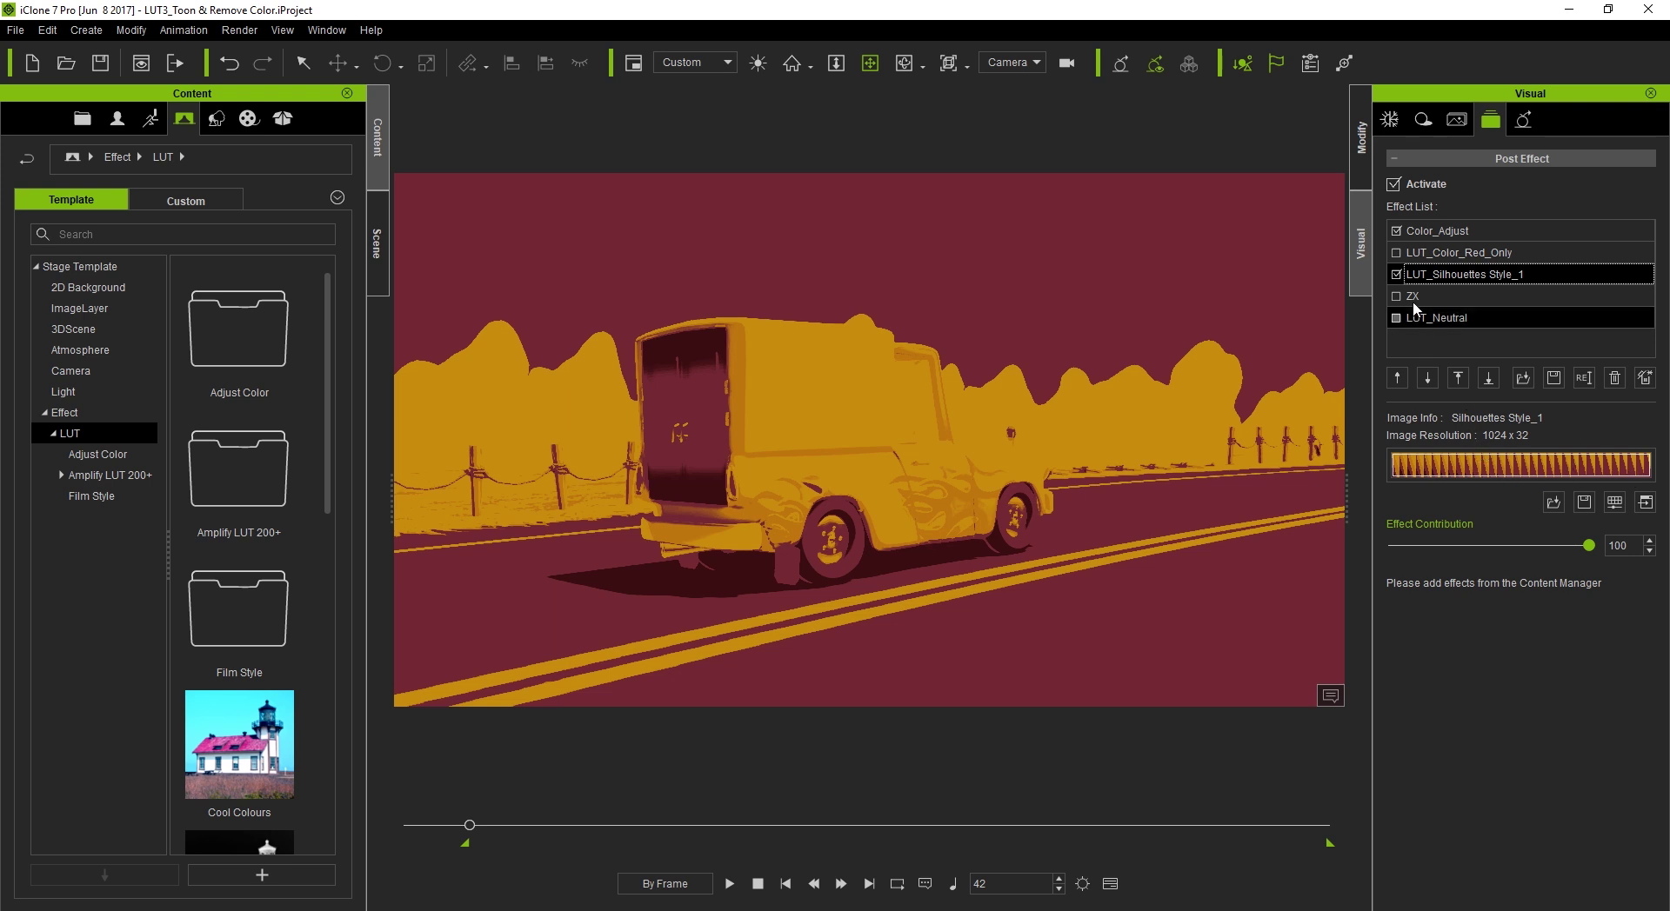
{"action": "left_click", "coordinate": [1397, 275]}
Enable LUT_Neutral and reveal the Film Style LUT texture folder in Explorer
{"action": "left_click", "coordinate": [1397, 318]}
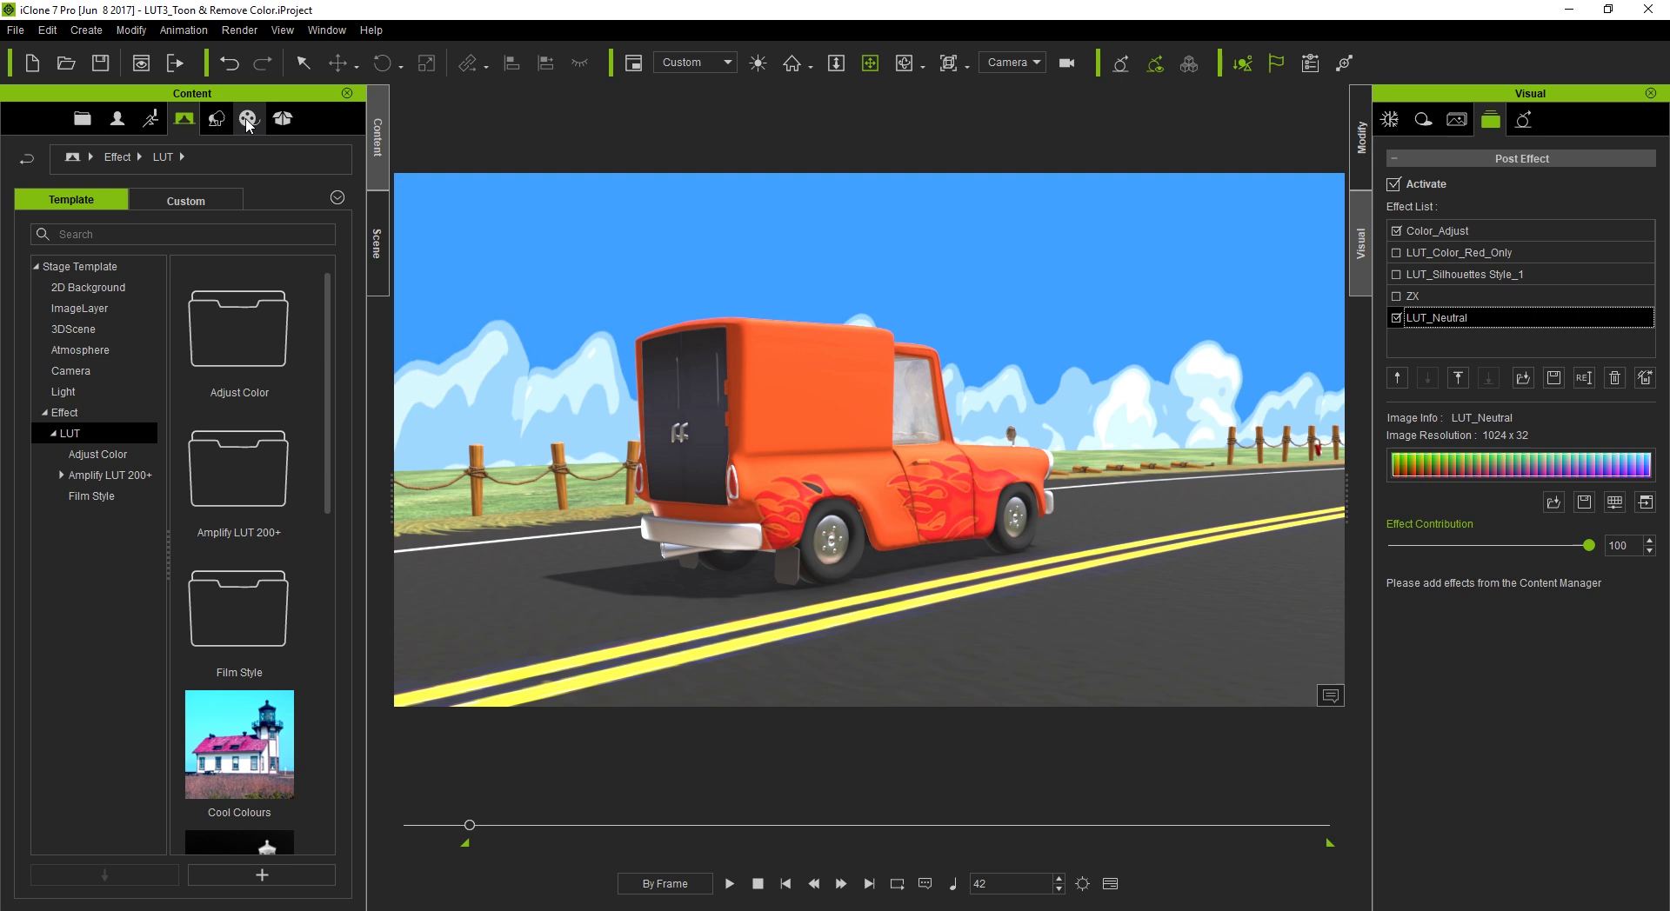
{"action": "left_click", "coordinate": [248, 122]}
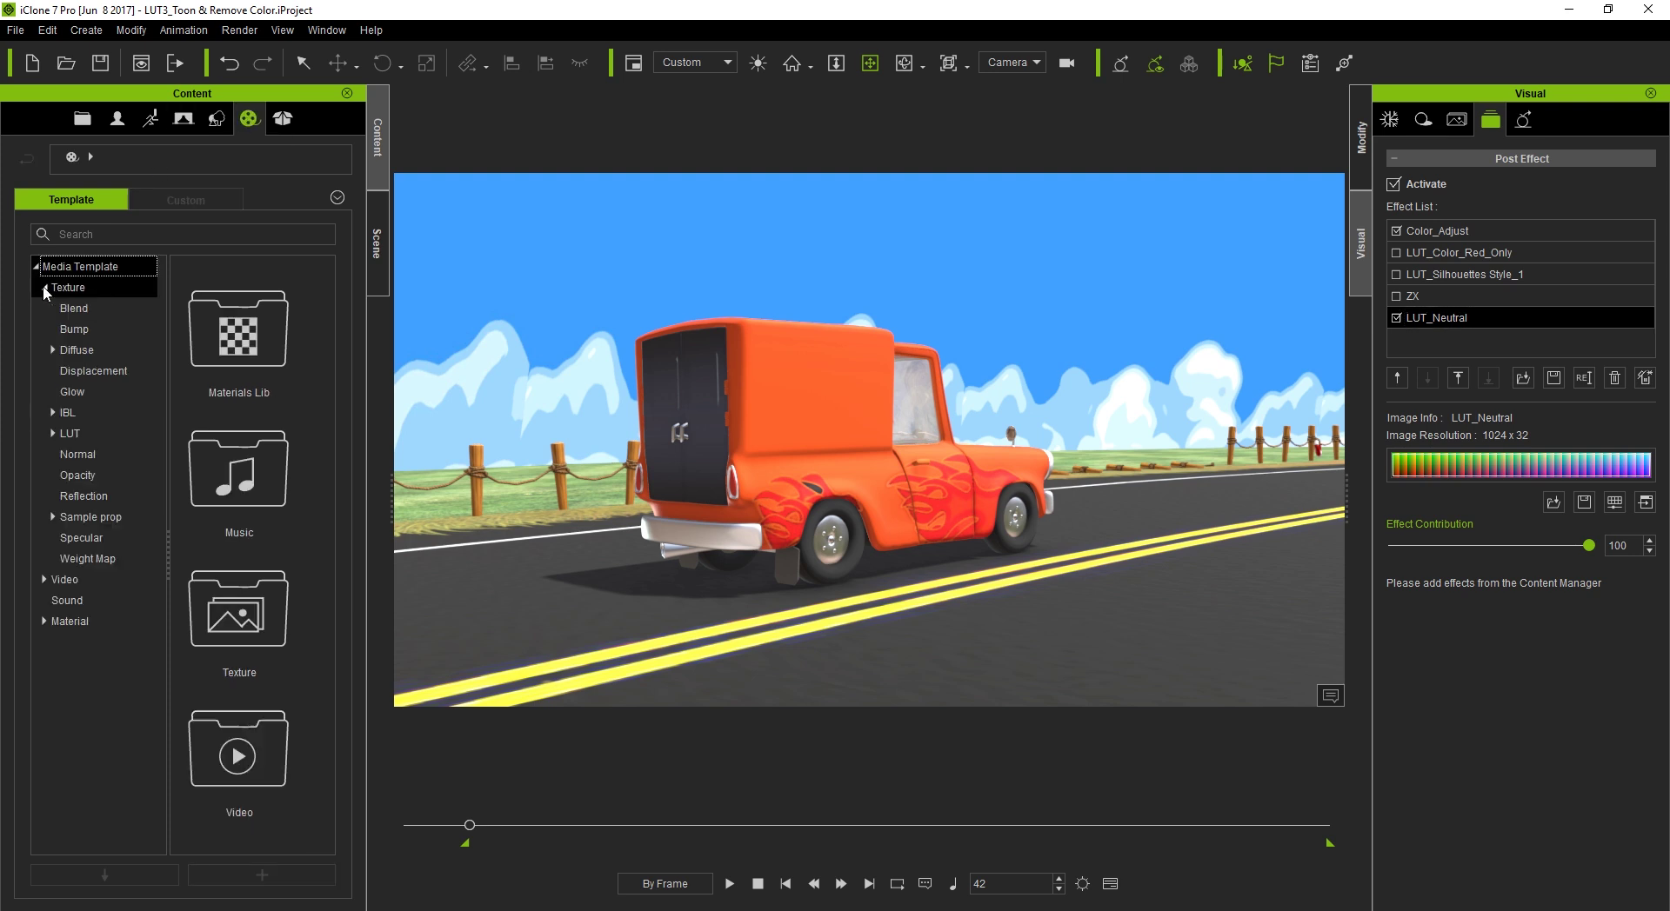
{"action": "left_click", "coordinate": [55, 435]}
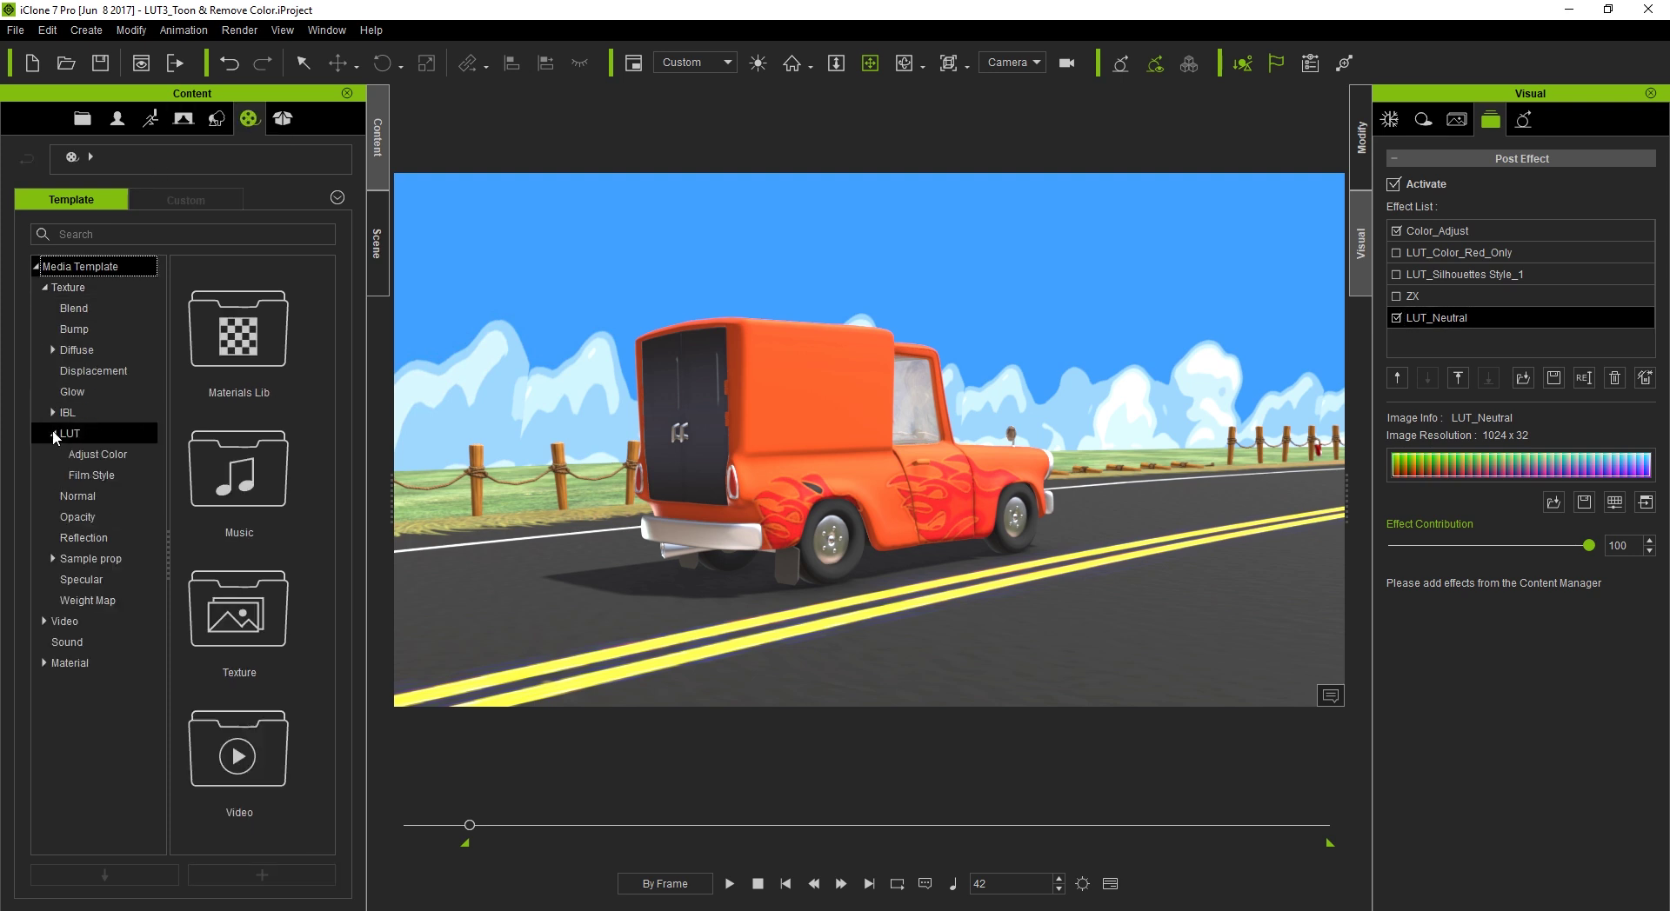
{"action": "left_click", "coordinate": [96, 455]}
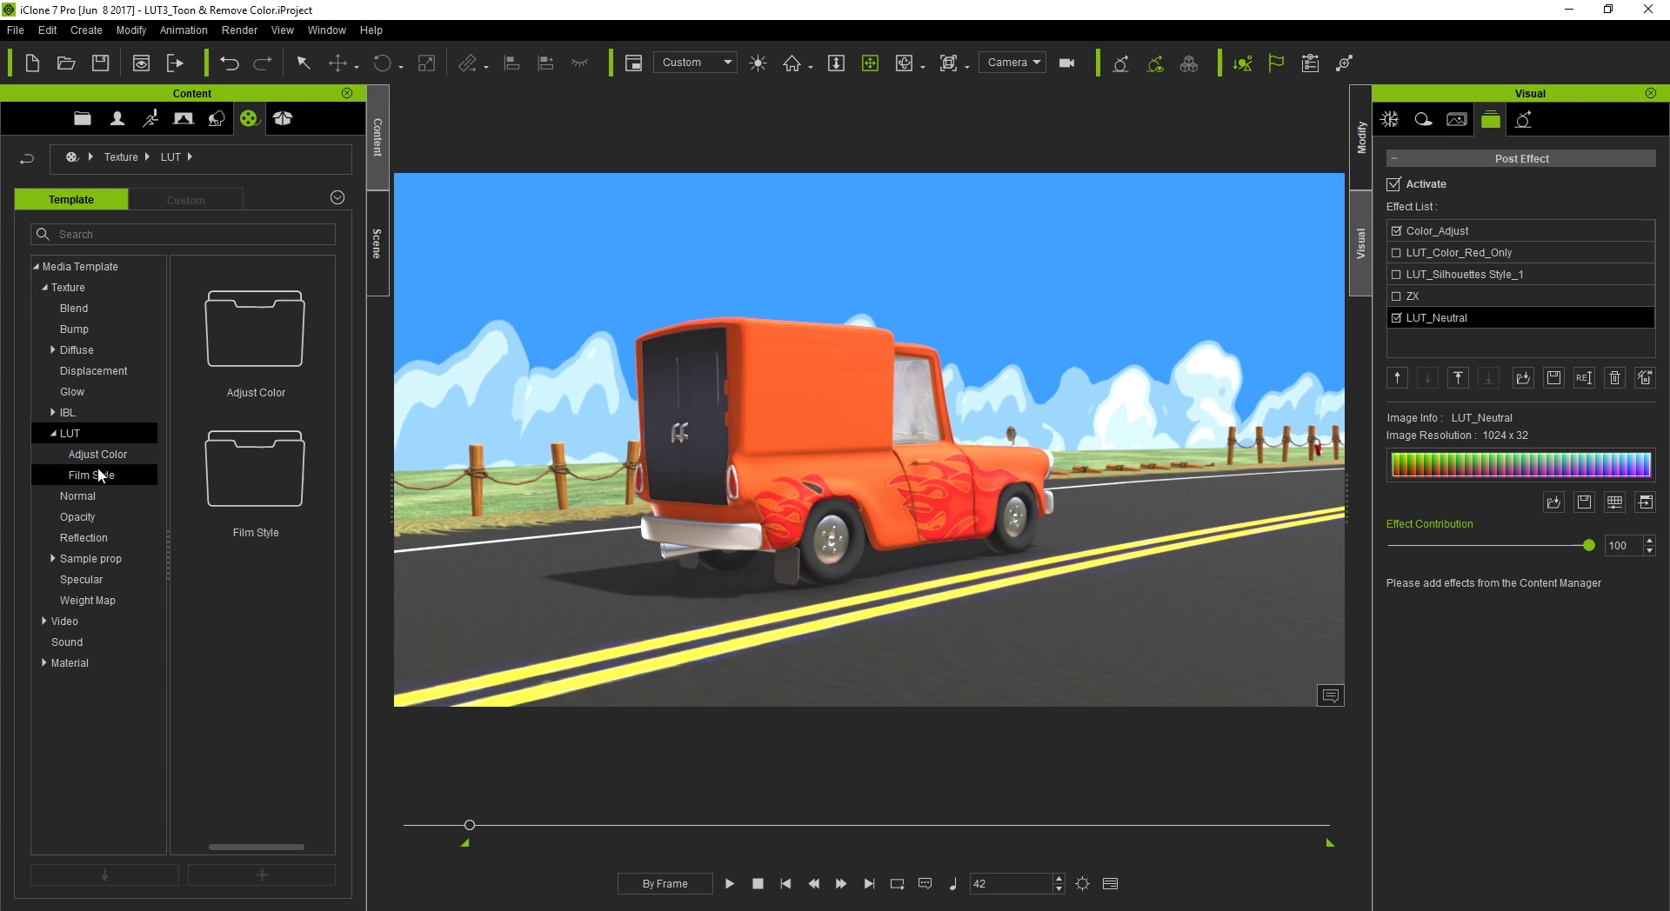
{"action": "left_click", "coordinate": [97, 476]}
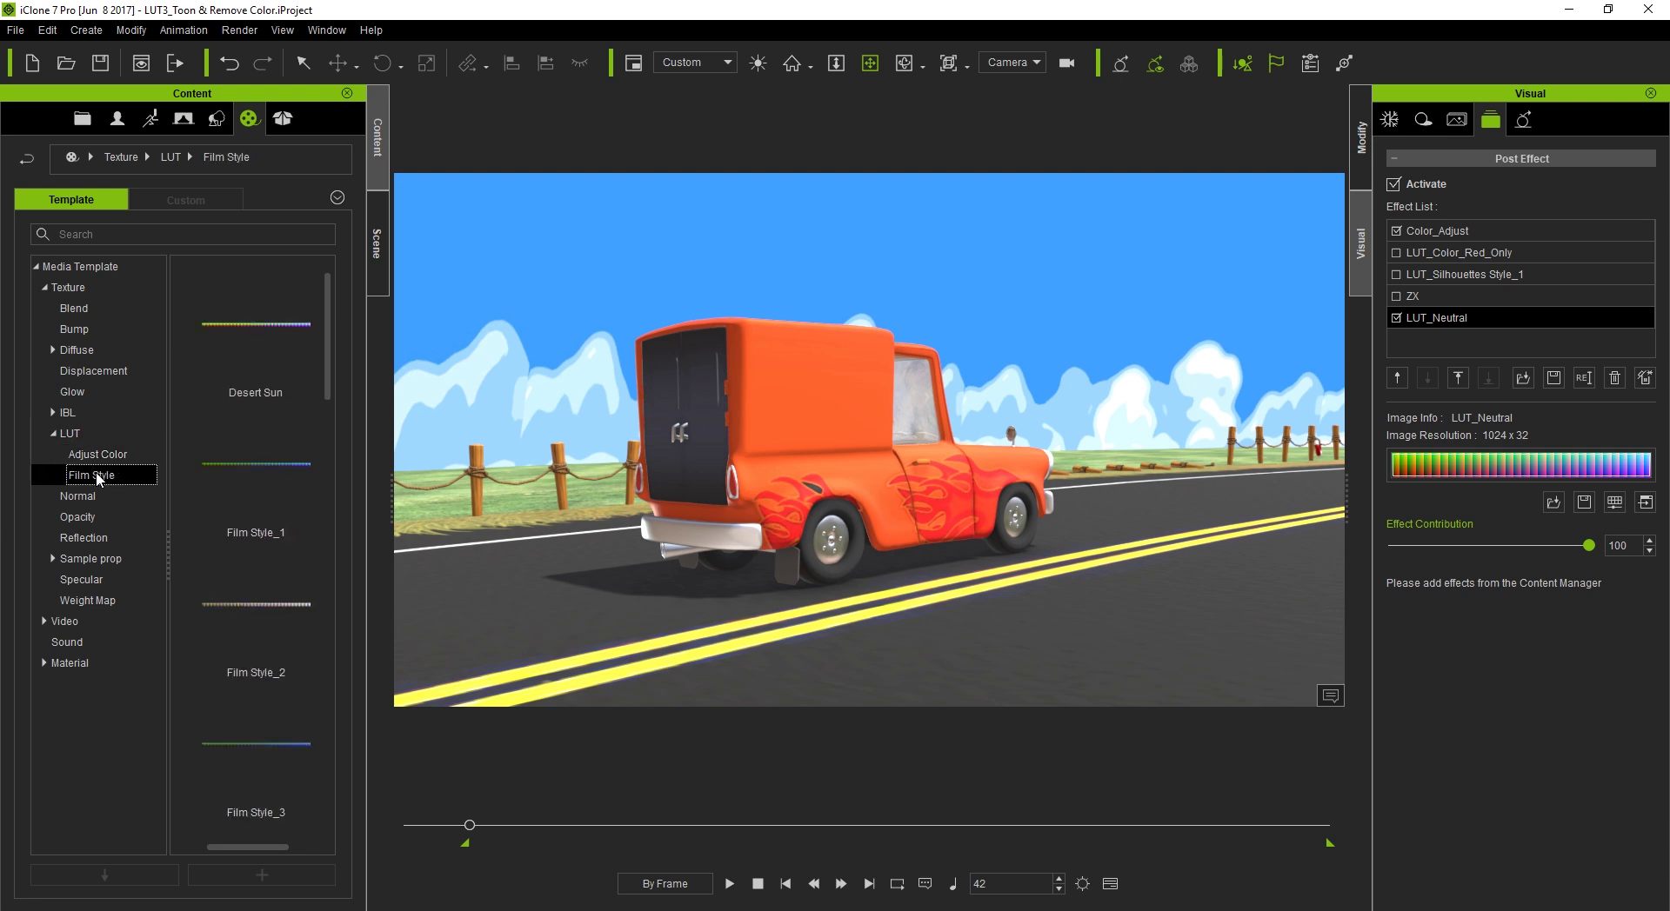
{"action": "right_click", "coordinate": [99, 476]}
{"action": "left_click", "coordinate": [152, 487]}
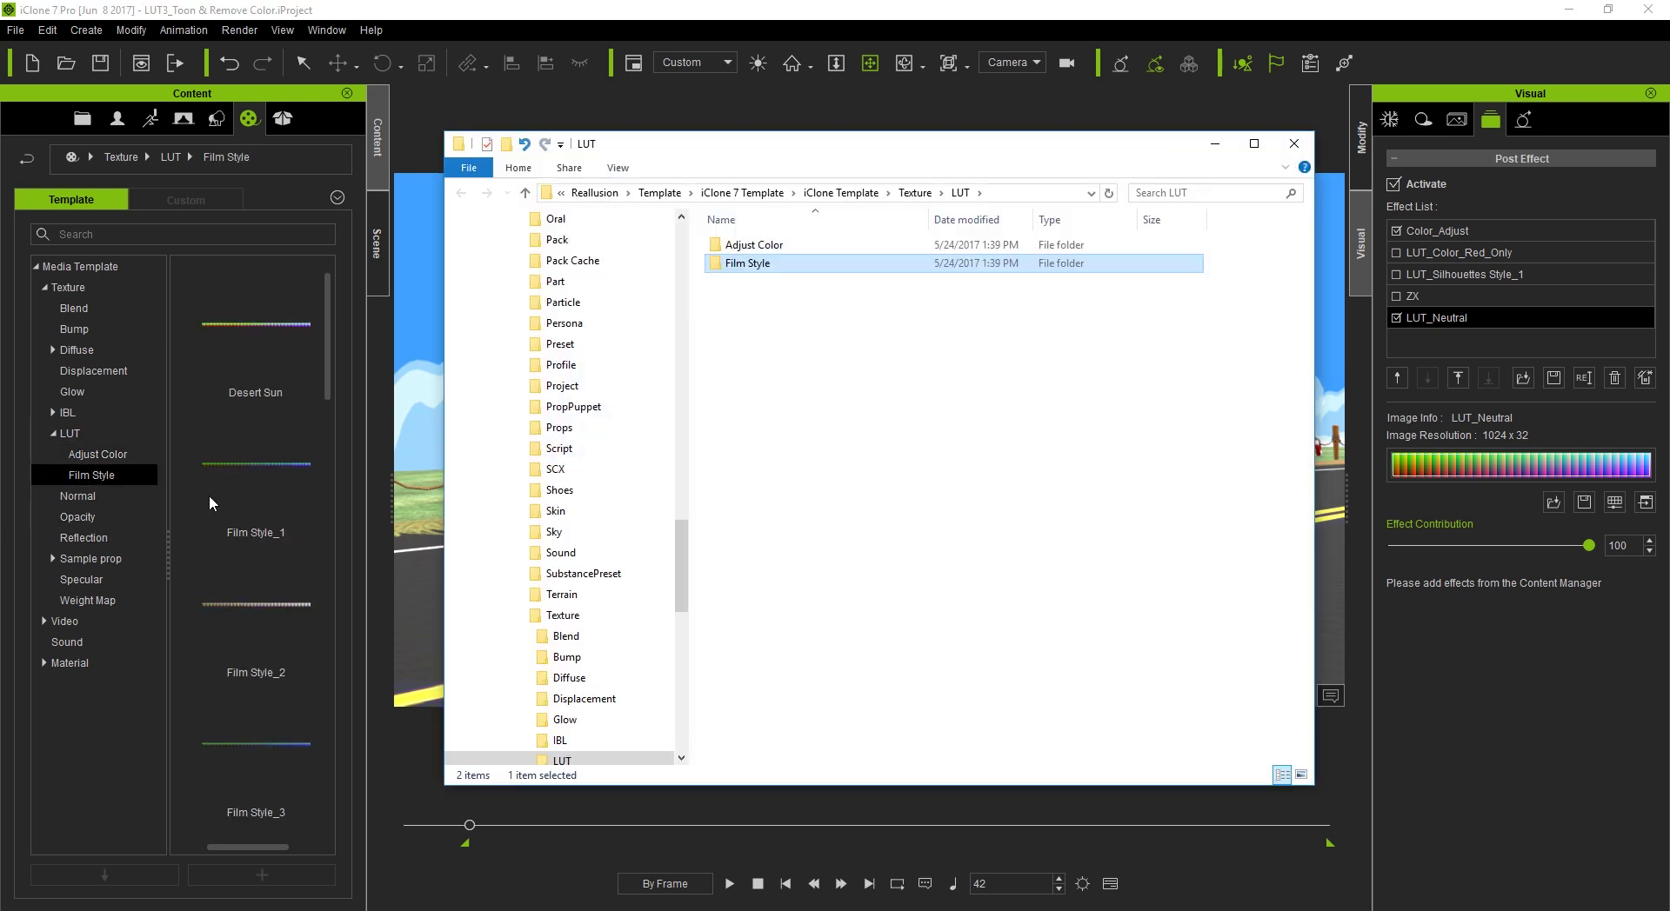
Drag Color_Red_Only.png from the Adjust Color folder onto LUT_Neutral's image strip
{"action": "double_click", "coordinate": [780, 244]}
{"action": "scroll", "coordinate": [644, 607], "scroll_direction": "down", "scroll_amount": 3}
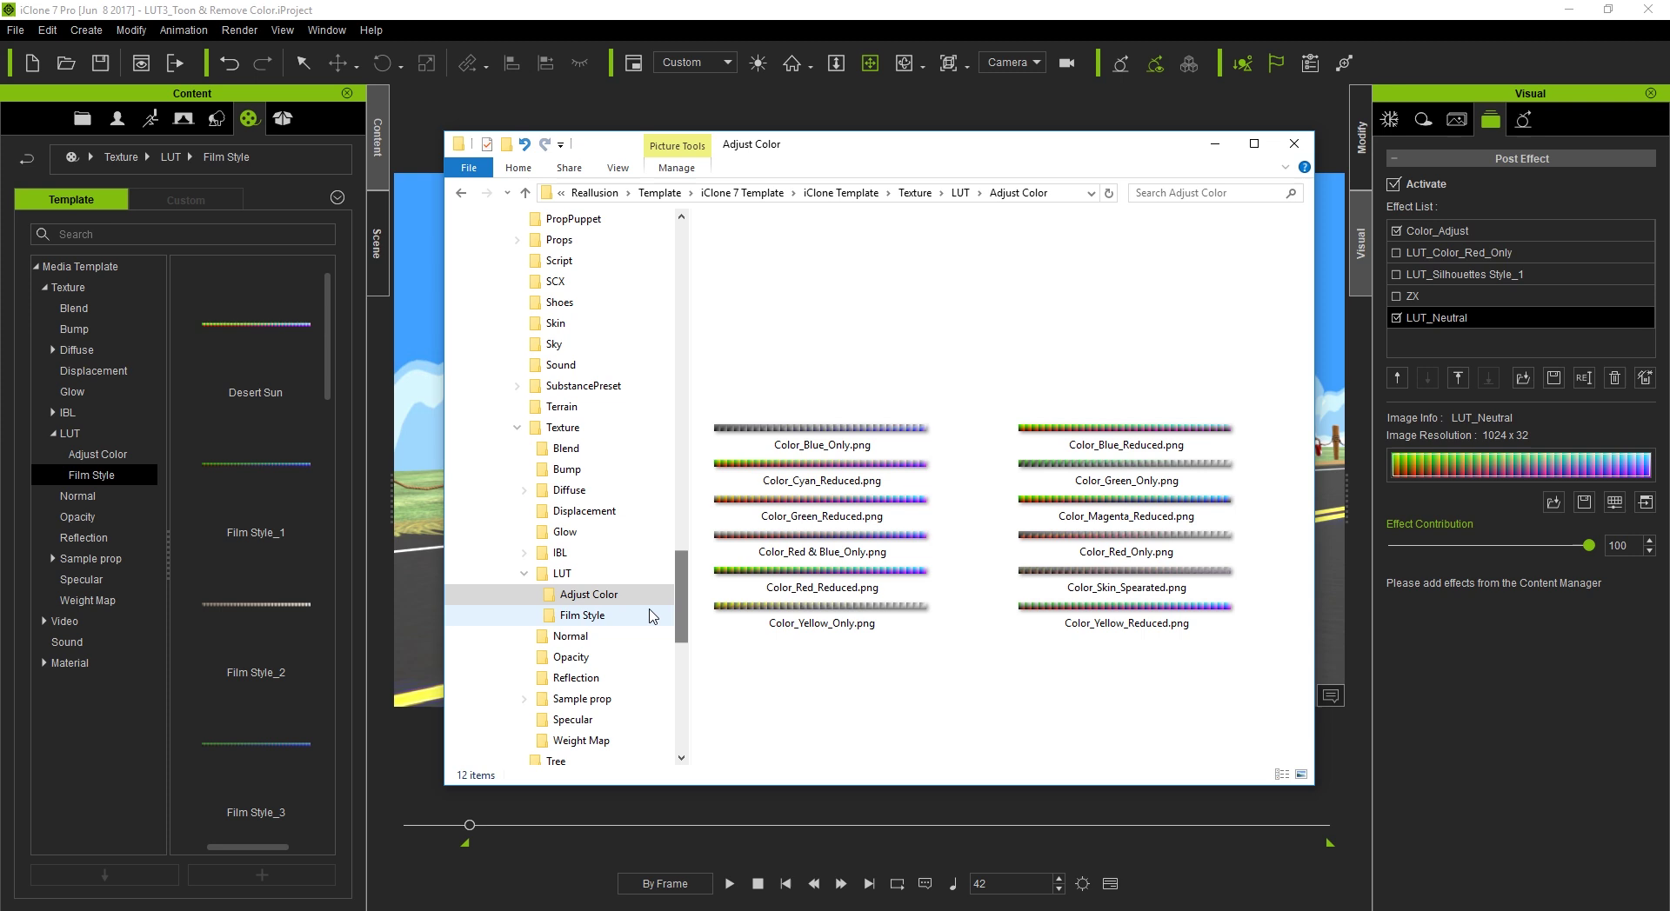
{"action": "left_click", "coordinate": [592, 615]}
{"action": "left_click", "coordinate": [592, 594]}
{"action": "left_click_drag", "start_coordinate": [1008, 152], "coordinate": [1010, 149]}
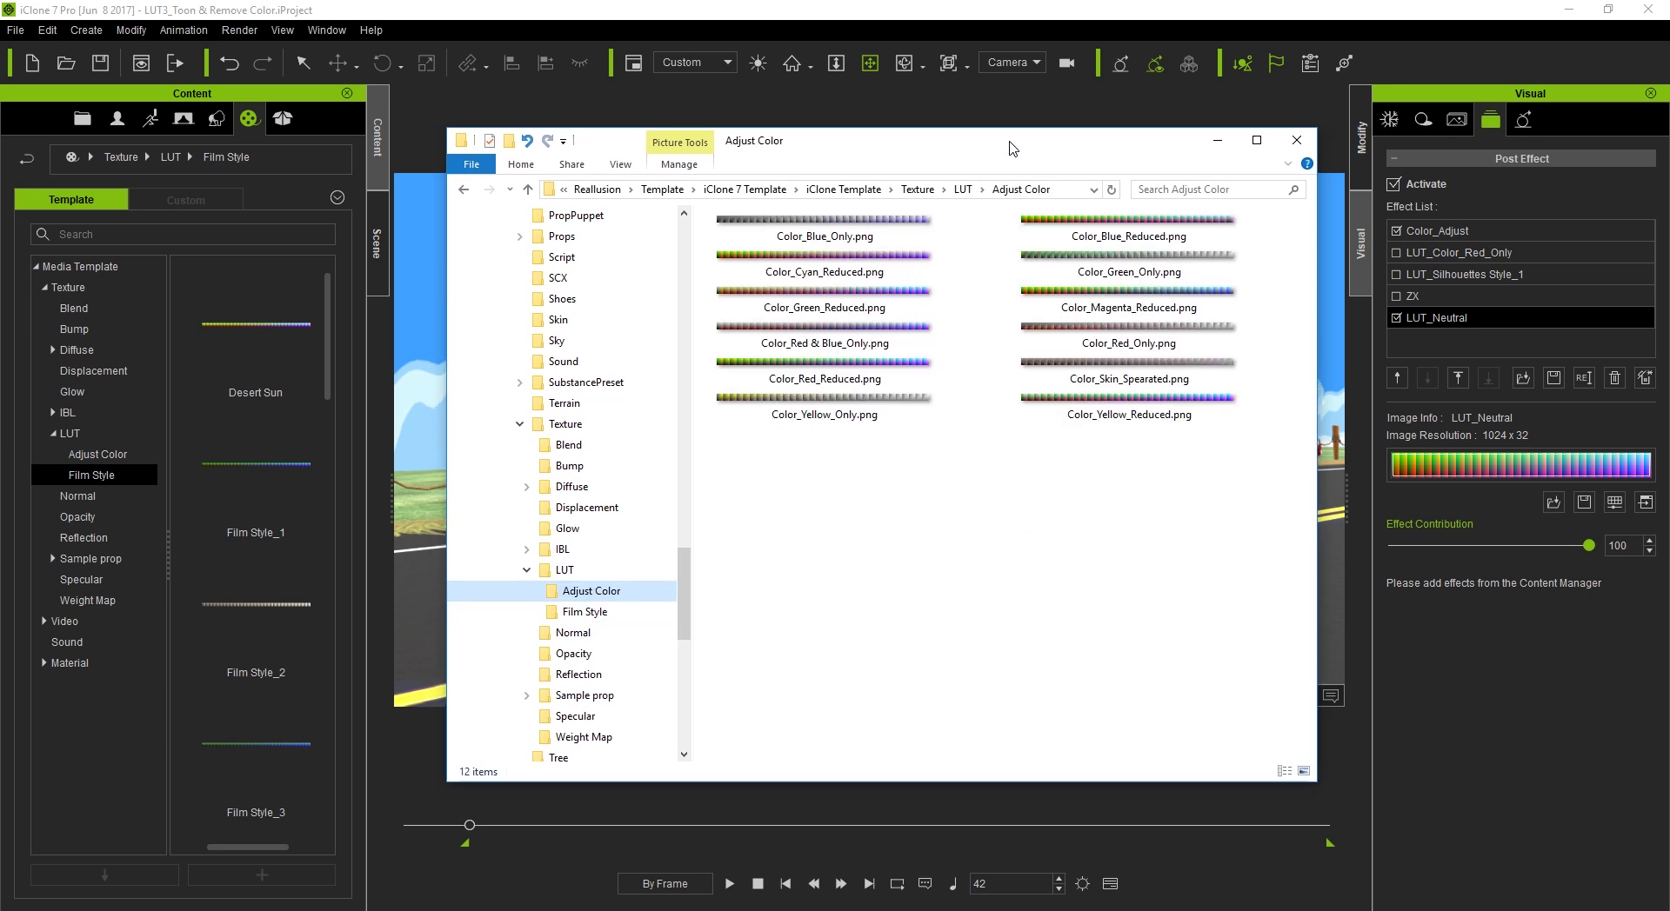
{"action": "left_click_drag", "start_coordinate": [1114, 339], "coordinate": [1520, 465]}
{"action": "left_click", "coordinate": [1218, 140]}
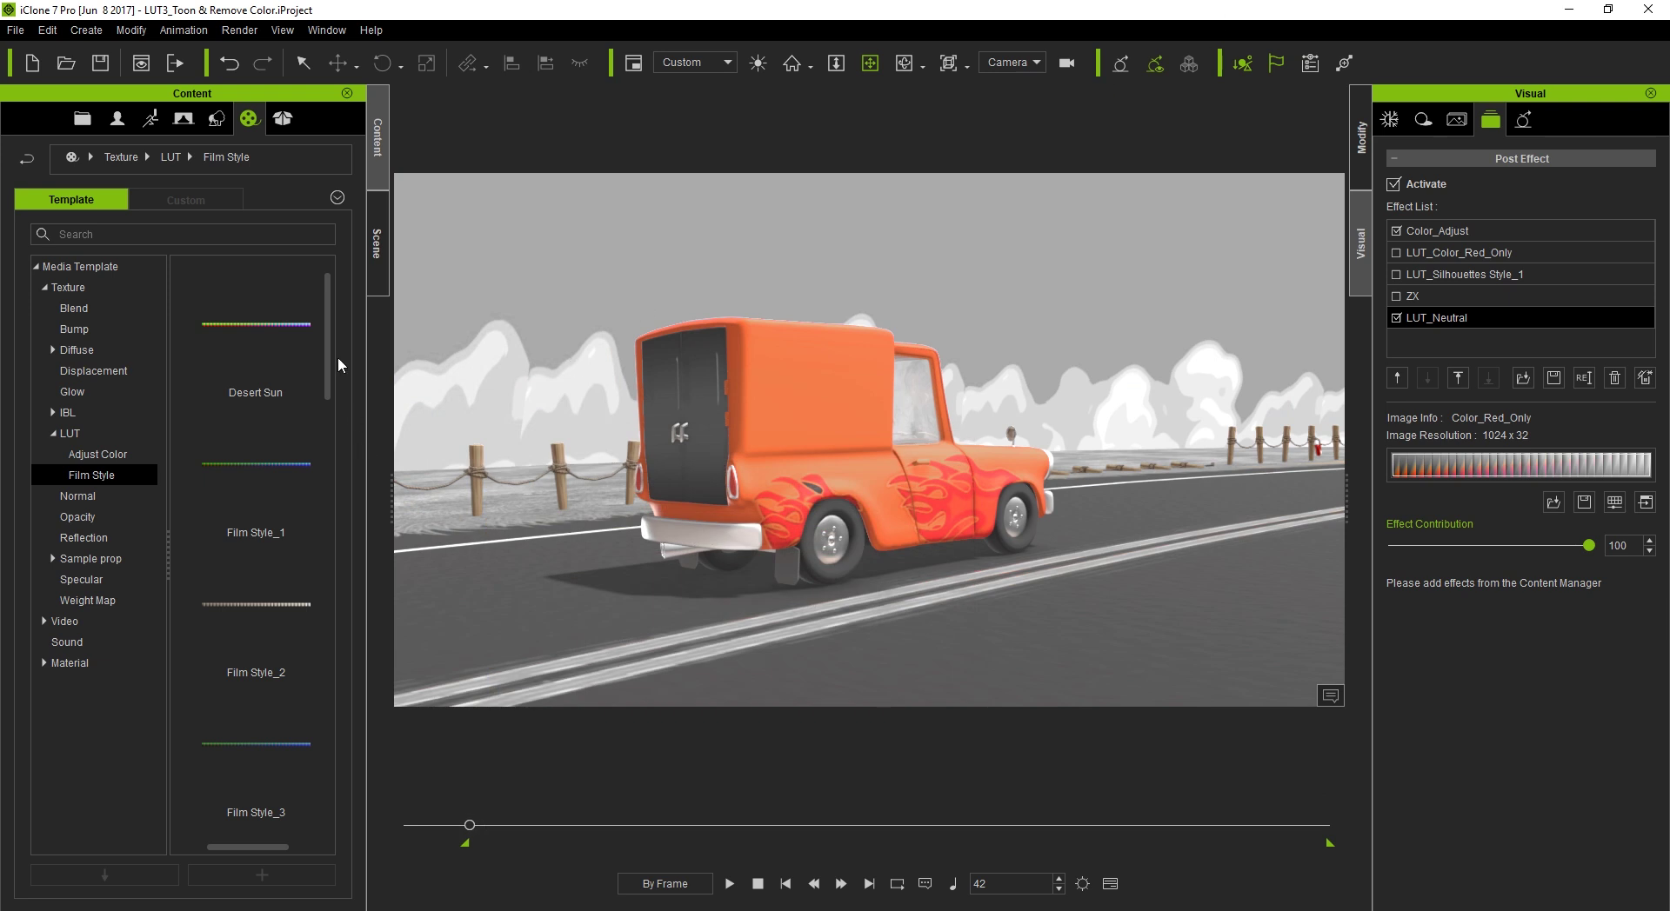
Compare LUT_Neutral against LUT_Color_Red_Only, ending with LUT_Neutral back on with the red-only image
{"action": "left_click", "coordinate": [108, 455]}
{"action": "left_click_drag", "start_coordinate": [335, 402], "coordinate": [1458, 523]}
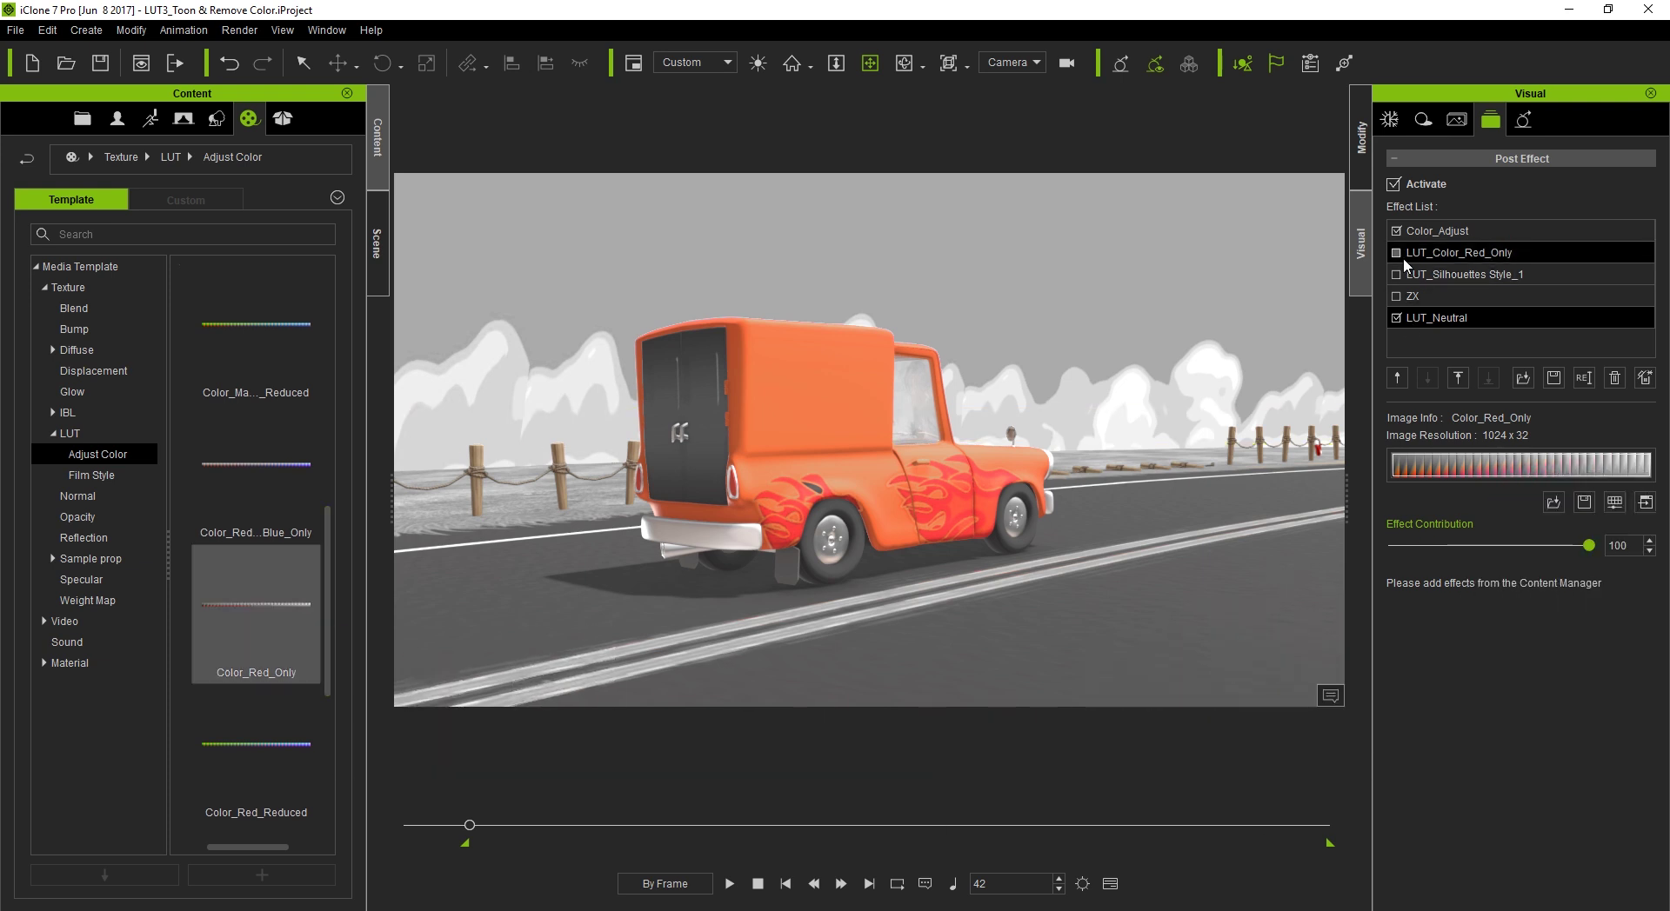
{"action": "left_click", "coordinate": [1397, 319]}
{"action": "left_click", "coordinate": [1397, 254]}
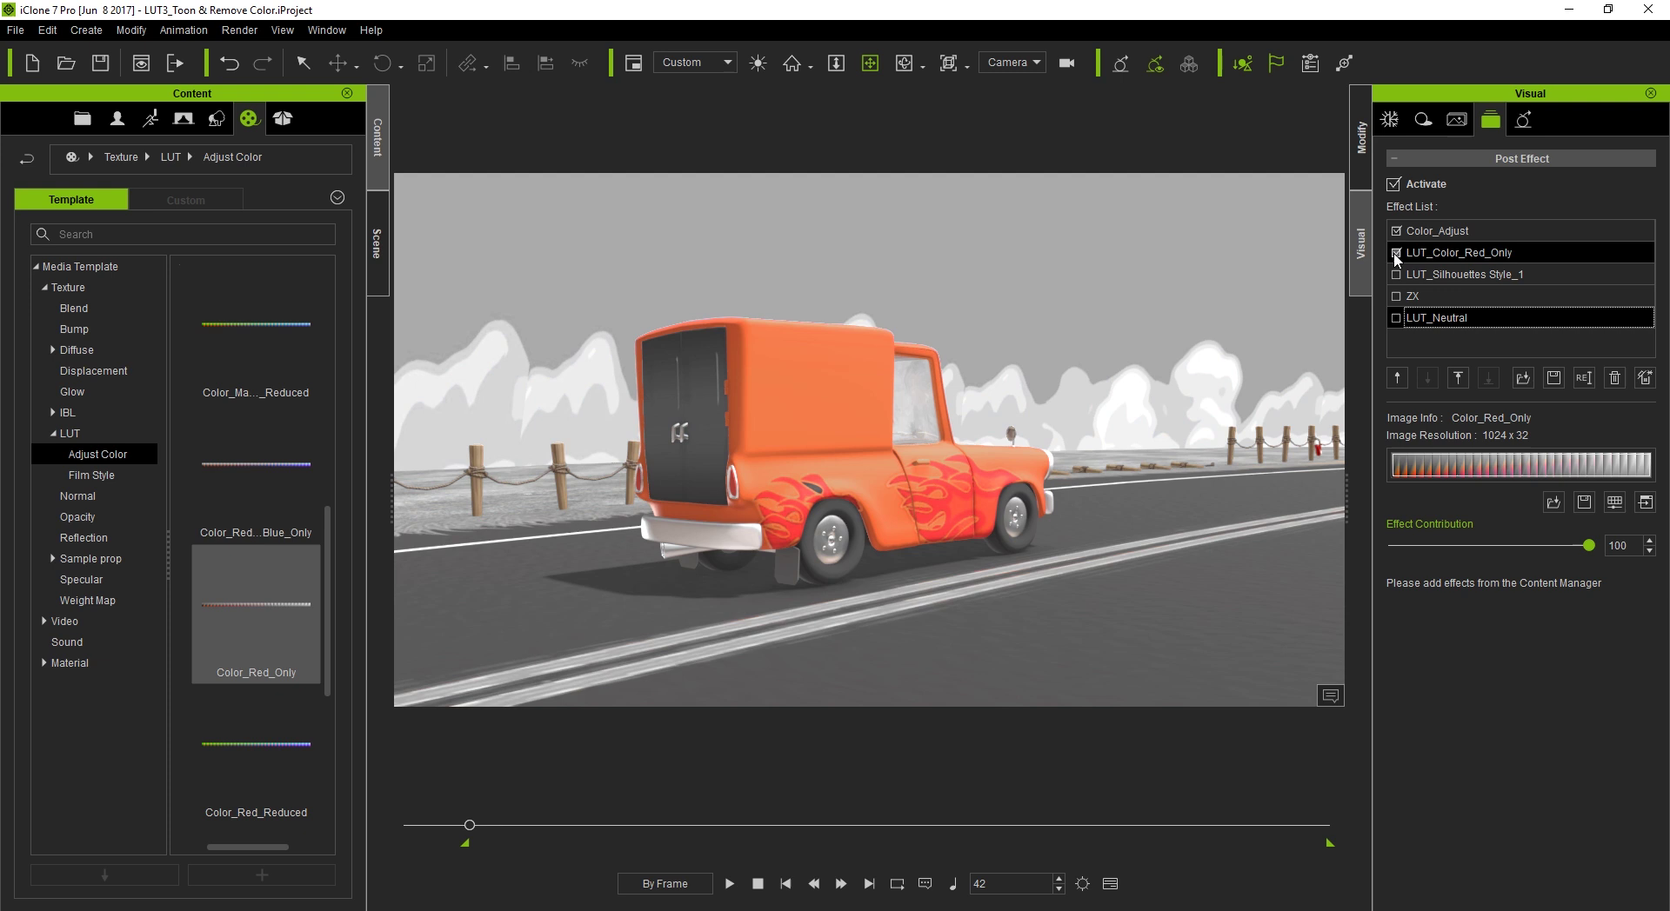
{"action": "left_click", "coordinate": [1397, 255]}
{"action": "left_click", "coordinate": [1395, 319]}
{"action": "left_click", "coordinate": [1396, 319]}
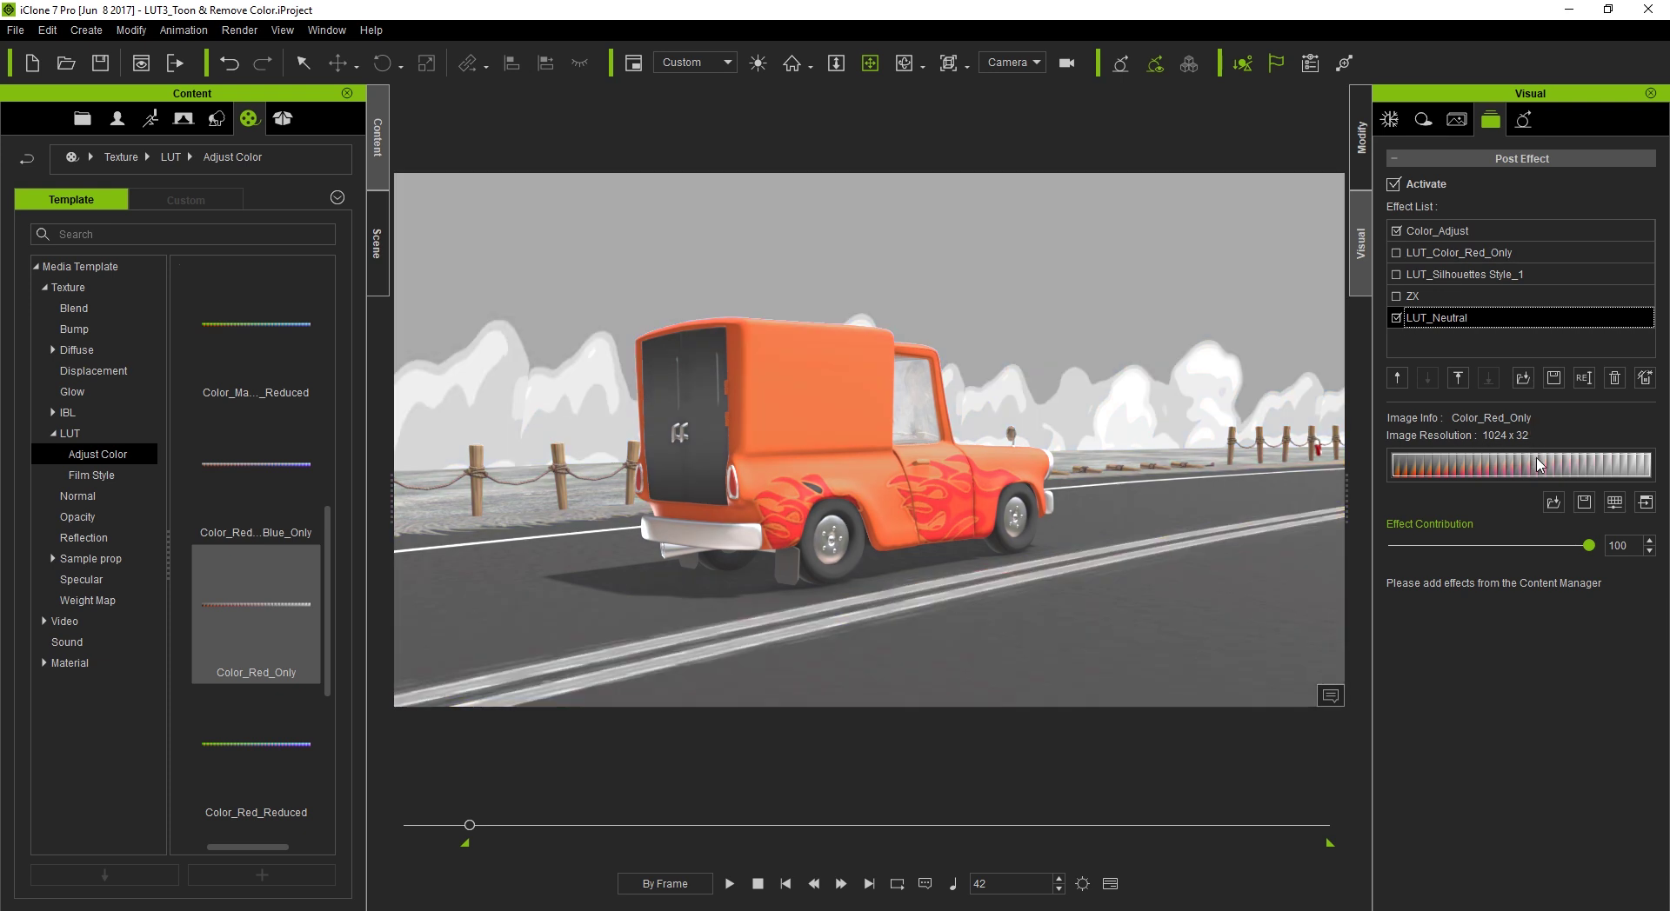
Load LUT_Evening.png into LUT_Neutral, flip it vertically, and toggle it off and on to compare
{"action": "left_click", "coordinate": [1554, 505]}
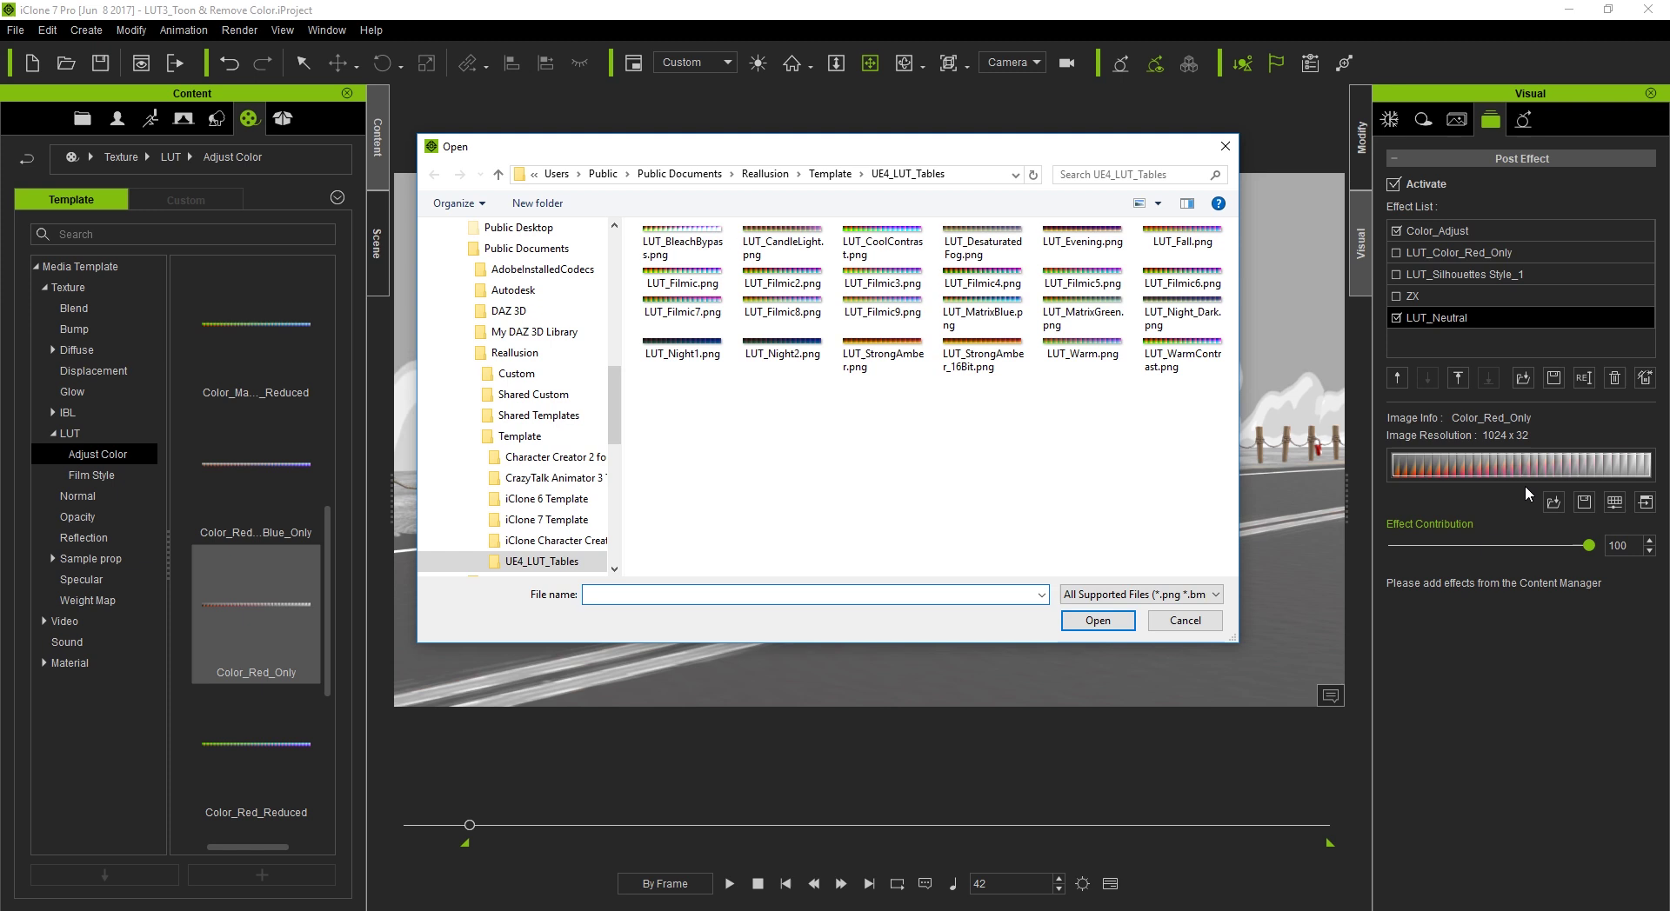
{"action": "double_click", "coordinate": [1072, 236]}
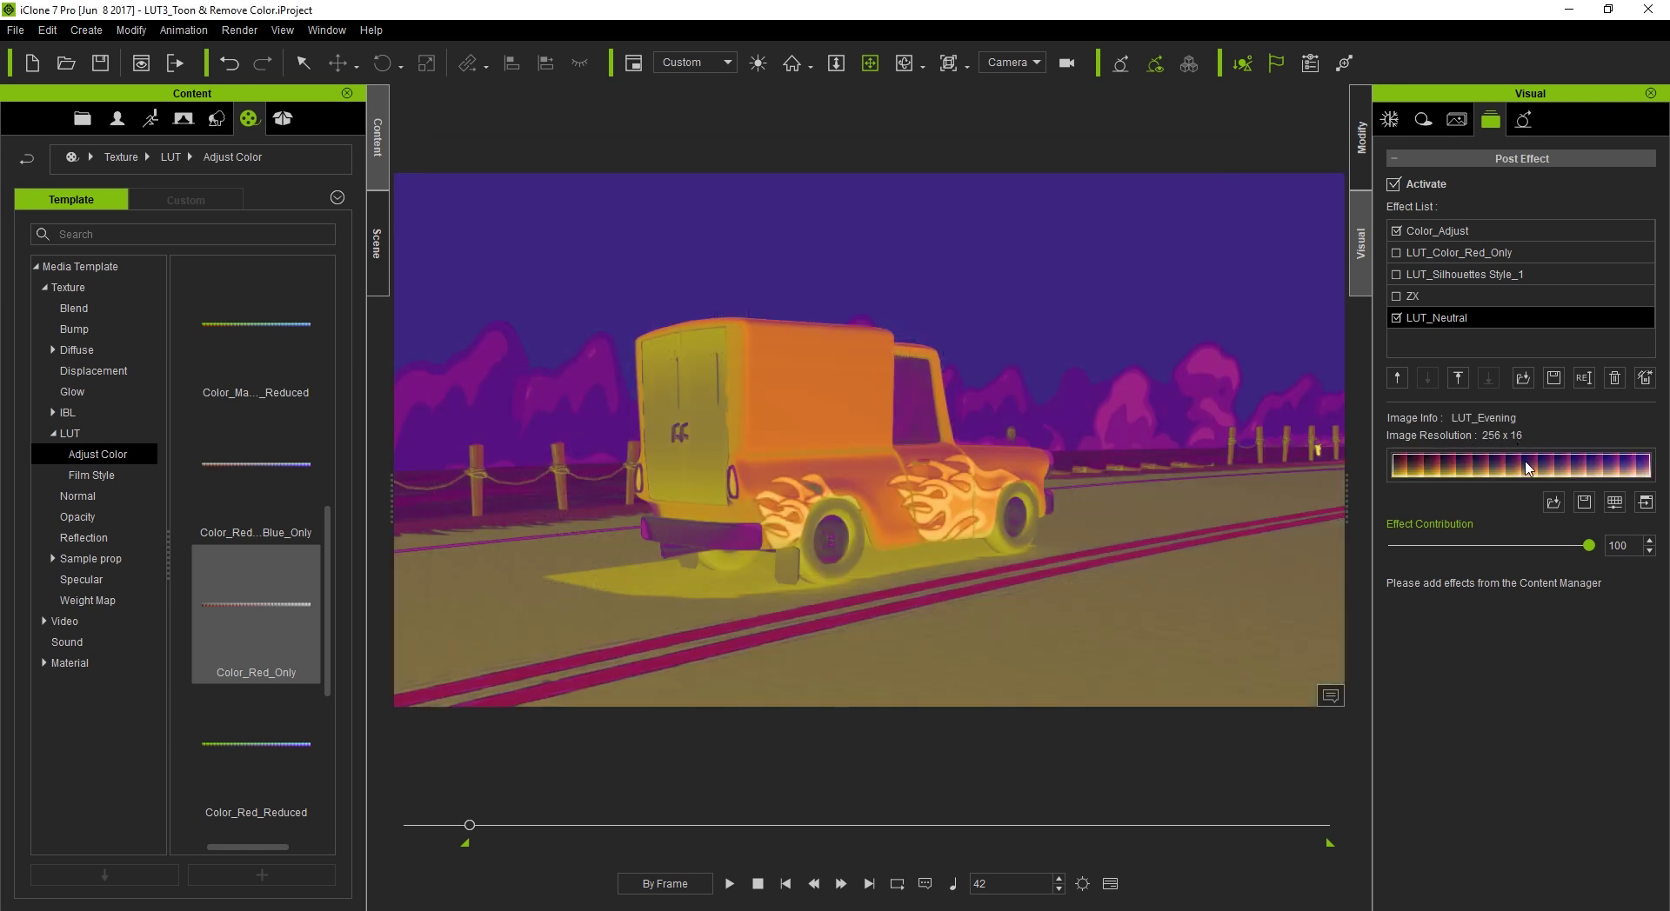
{"action": "left_click", "coordinate": [1615, 502]}
{"action": "left_click_drag", "start_coordinate": [1240, 129], "coordinate": [1232, 93]}
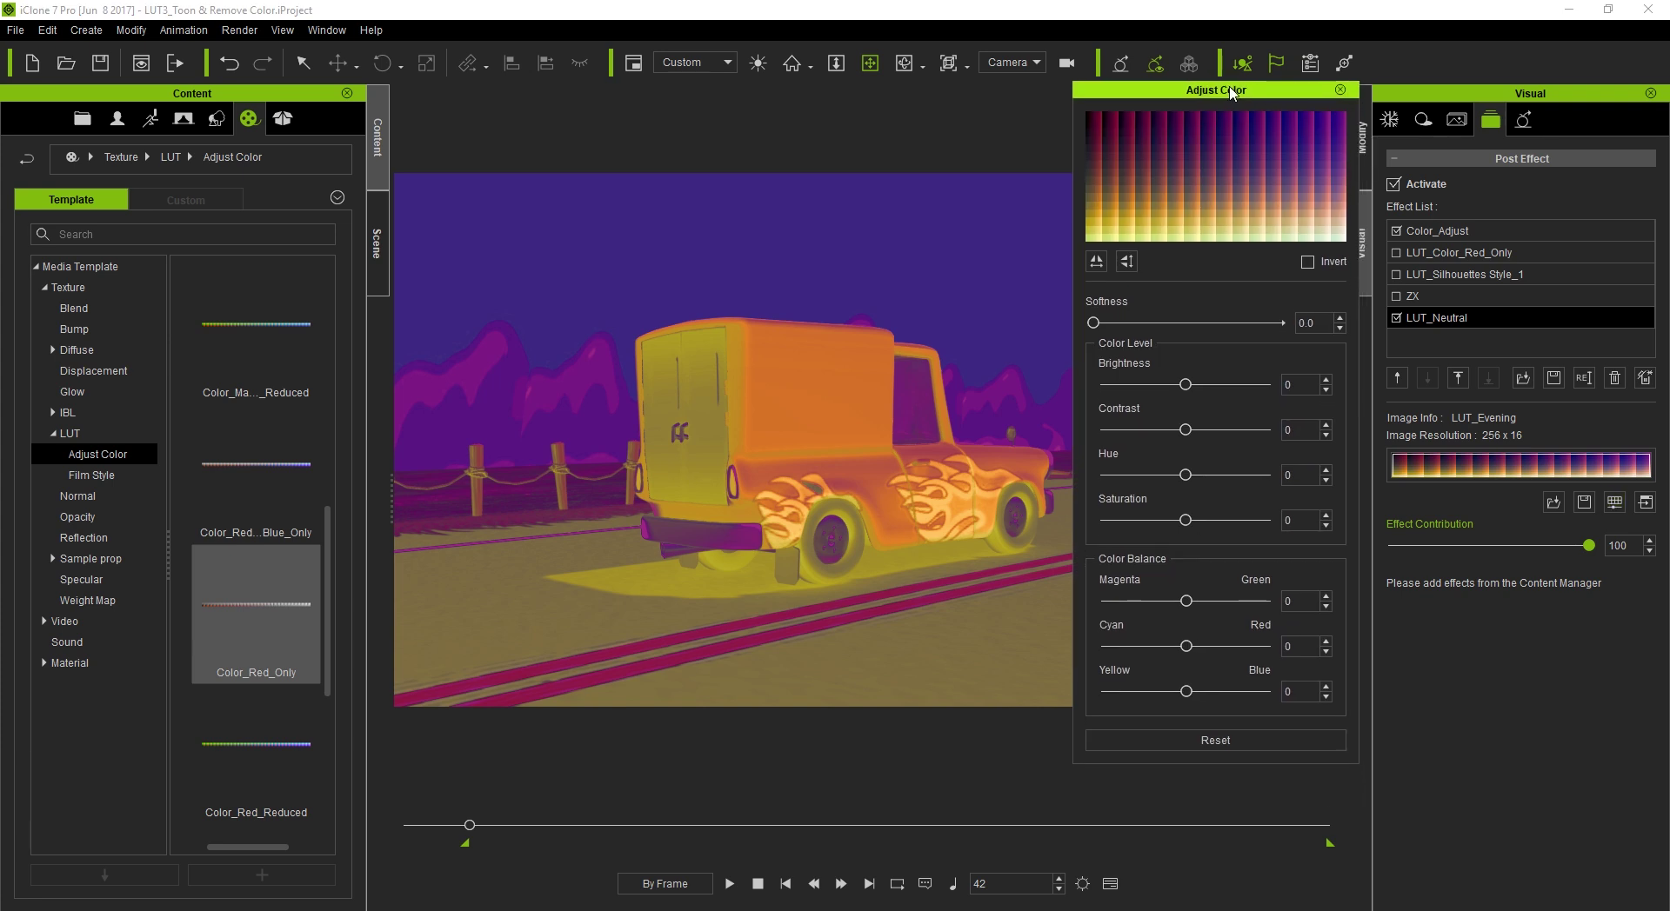
{"action": "left_click", "coordinate": [1126, 261]}
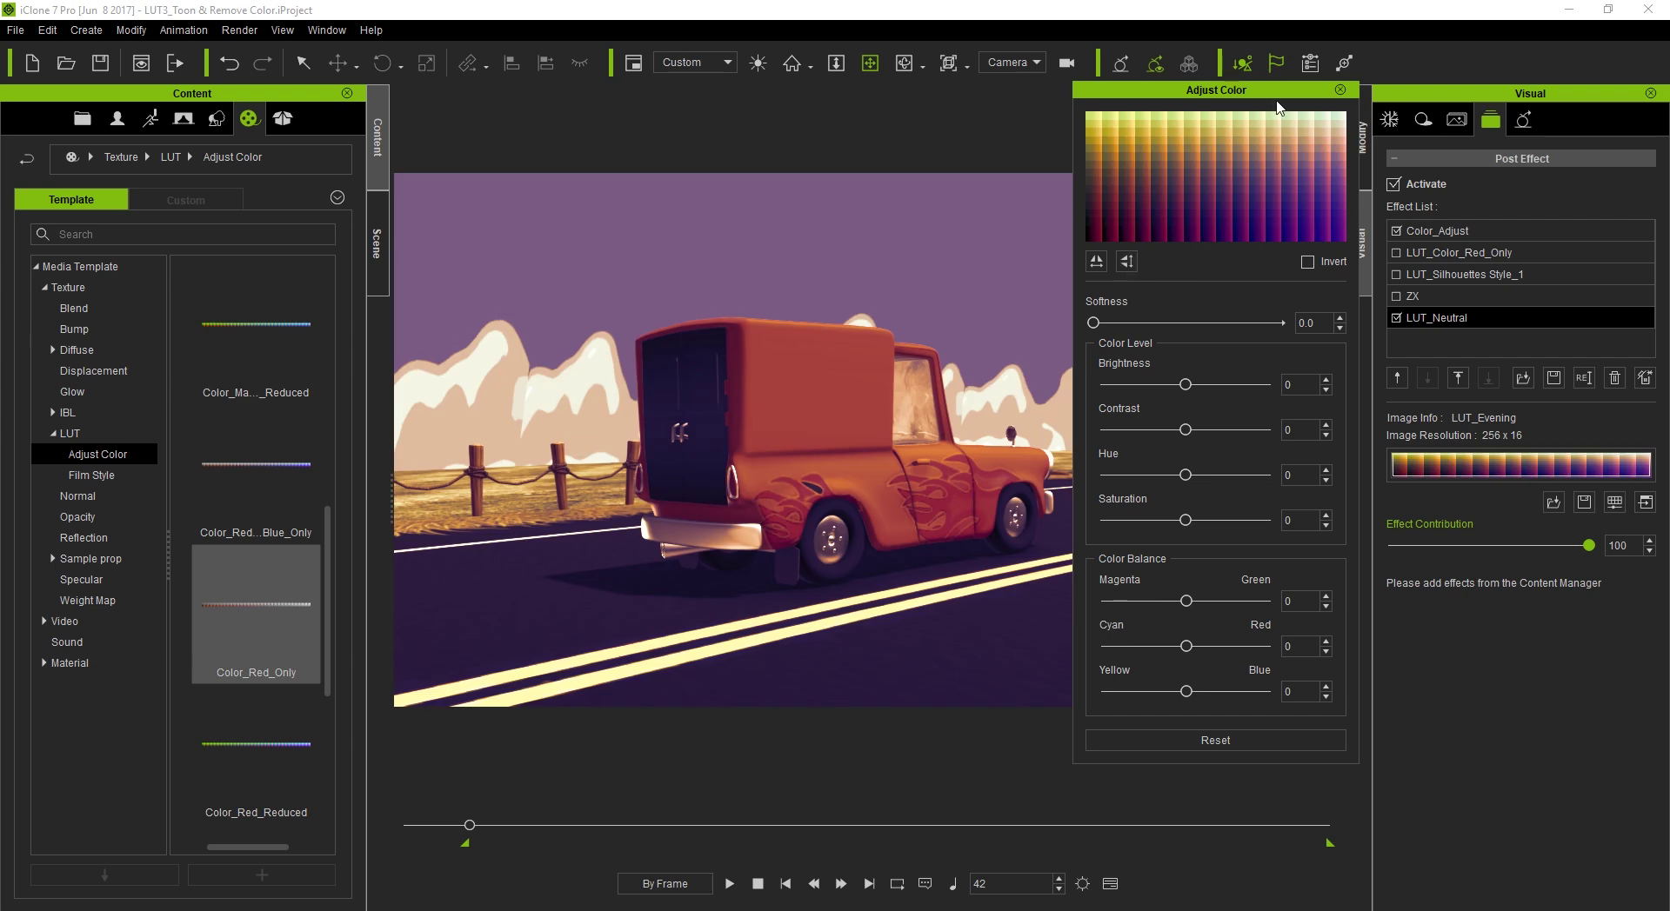
{"action": "left_click", "coordinate": [1339, 91]}
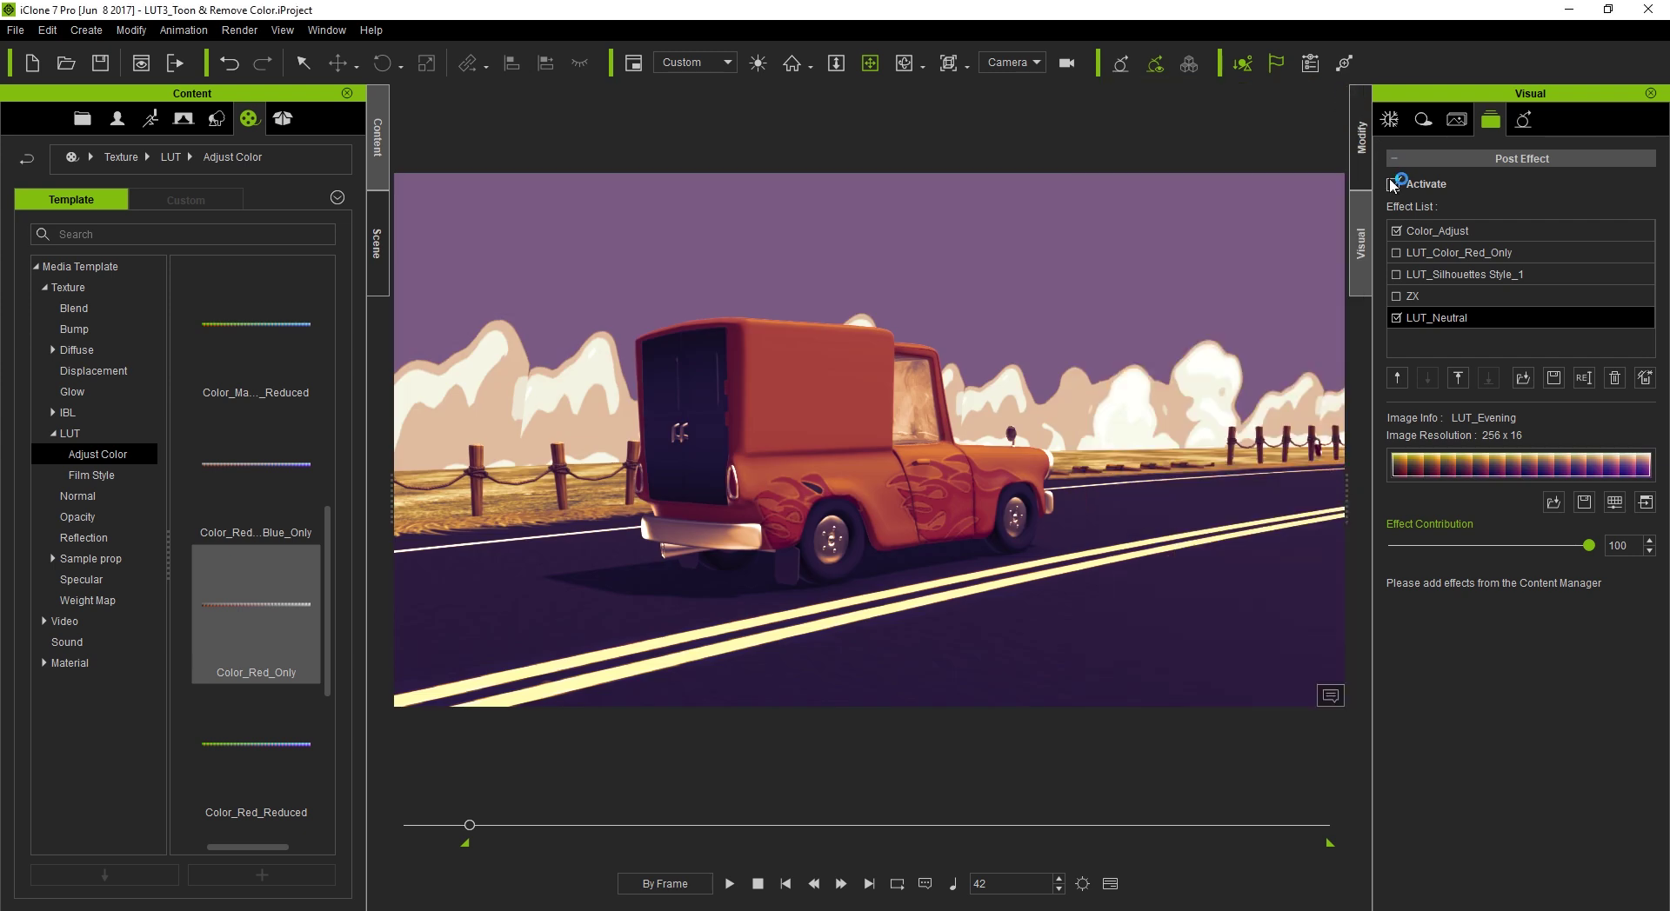
{"action": "left_click", "coordinate": [1397, 319]}
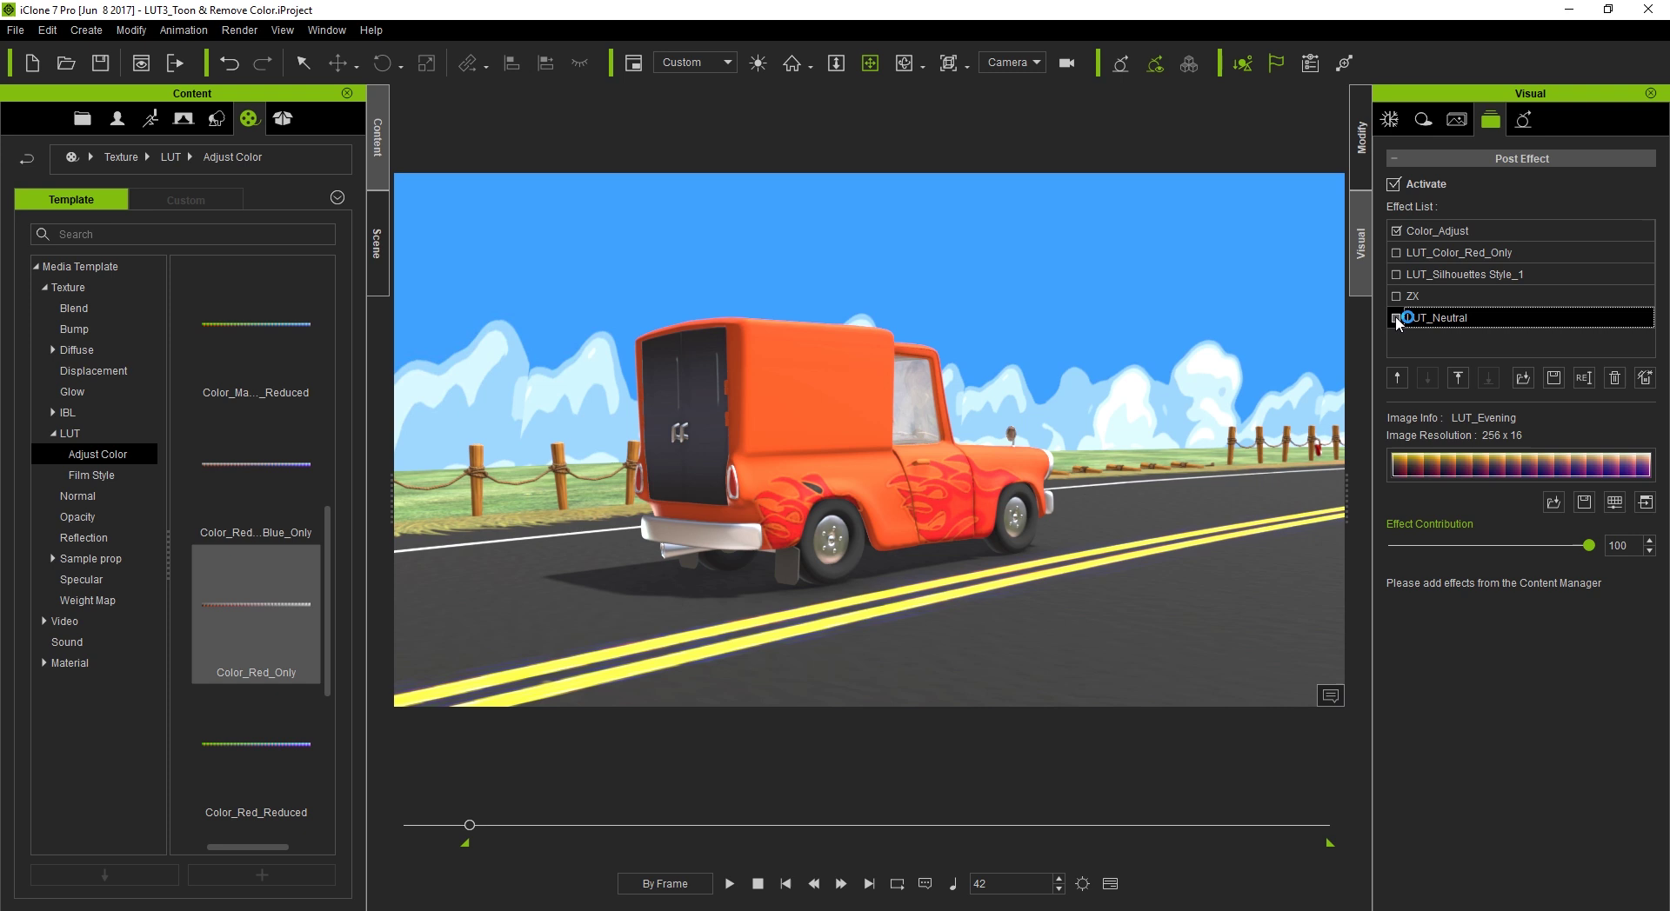
{"action": "left_click", "coordinate": [1397, 318]}
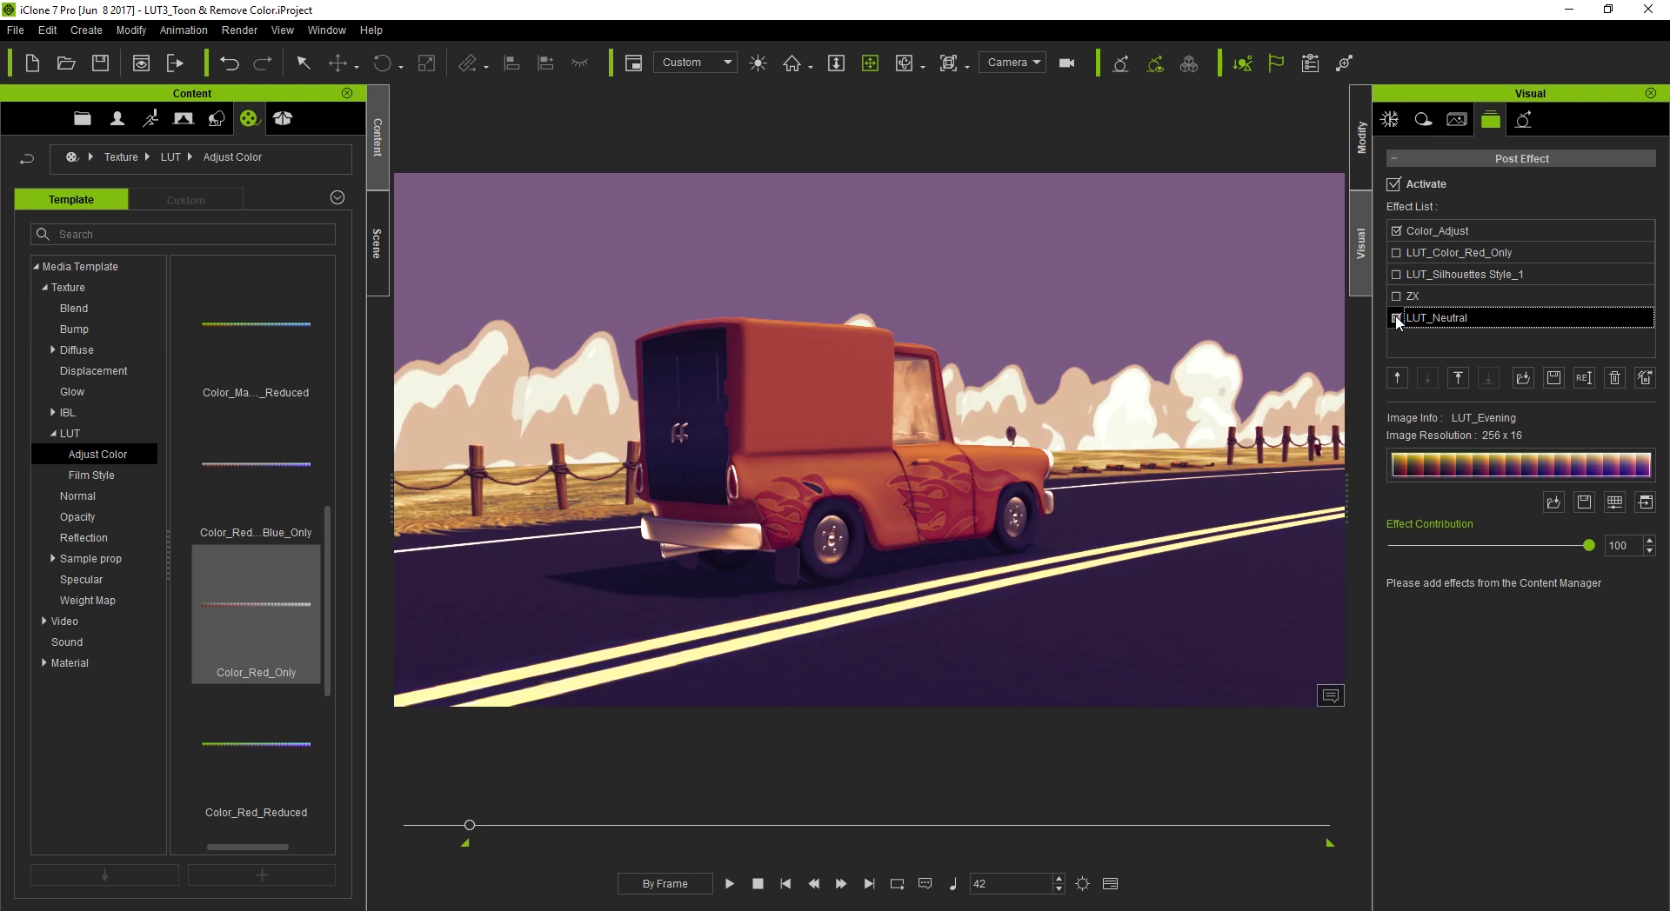